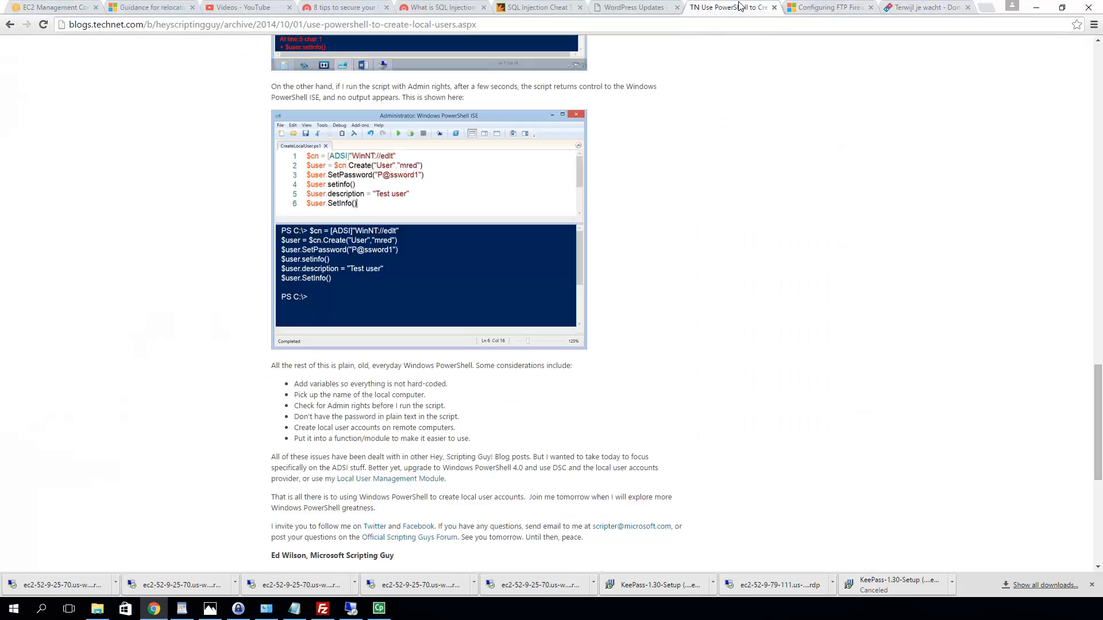
Step: Start the WordPress 4.4.1 core update from the Updates page of the whitehatsolutions.info dashboard
left_click(642, 10)
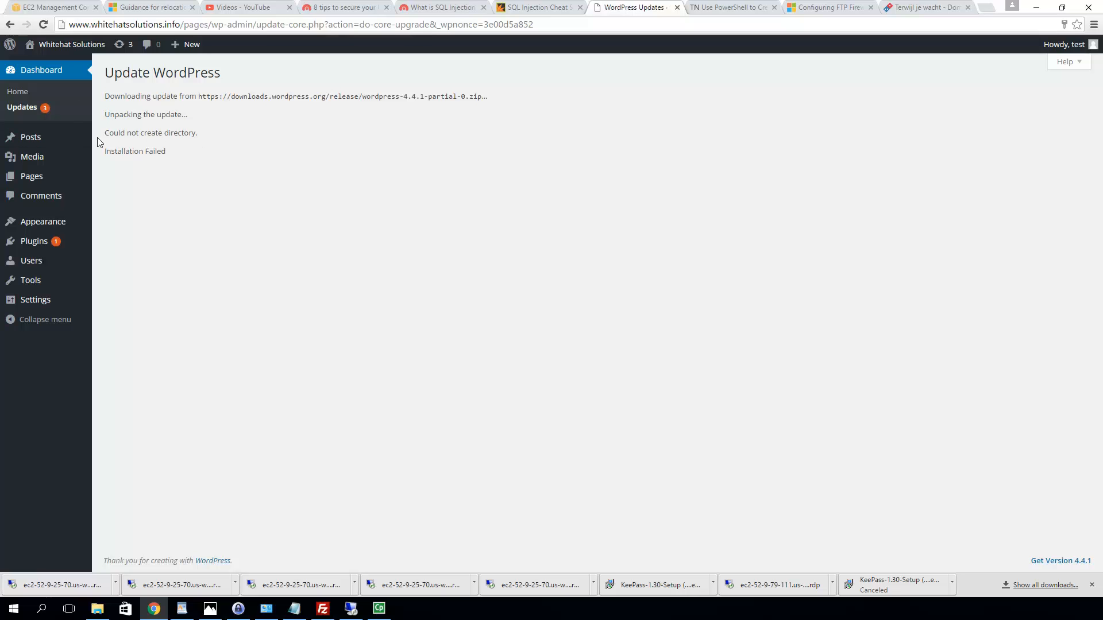
left_click(22, 107)
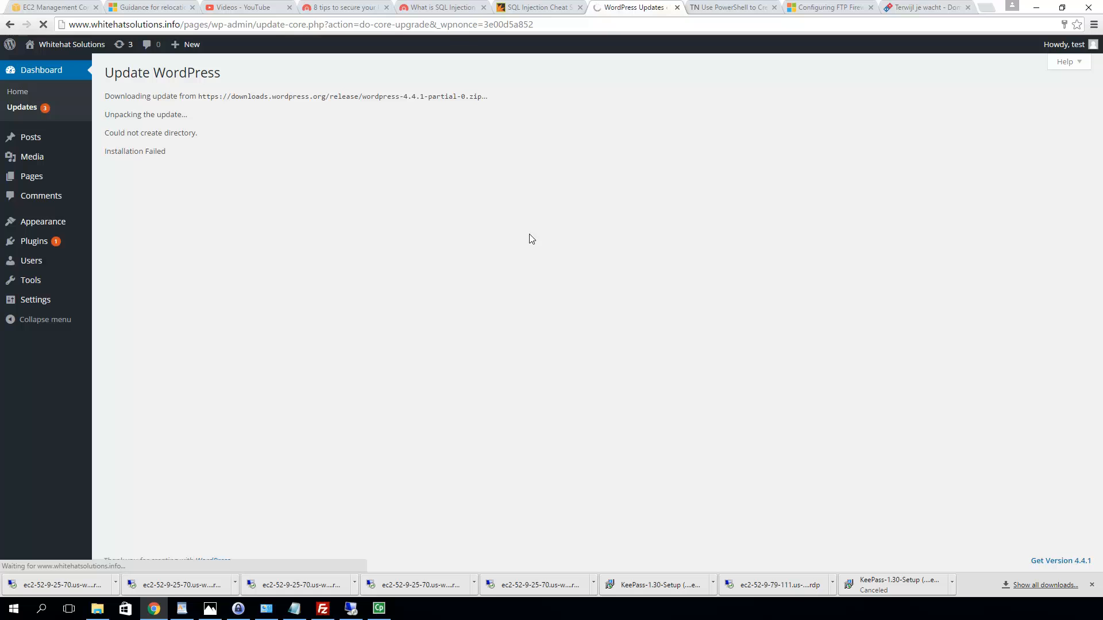
mouse_move(56, 128)
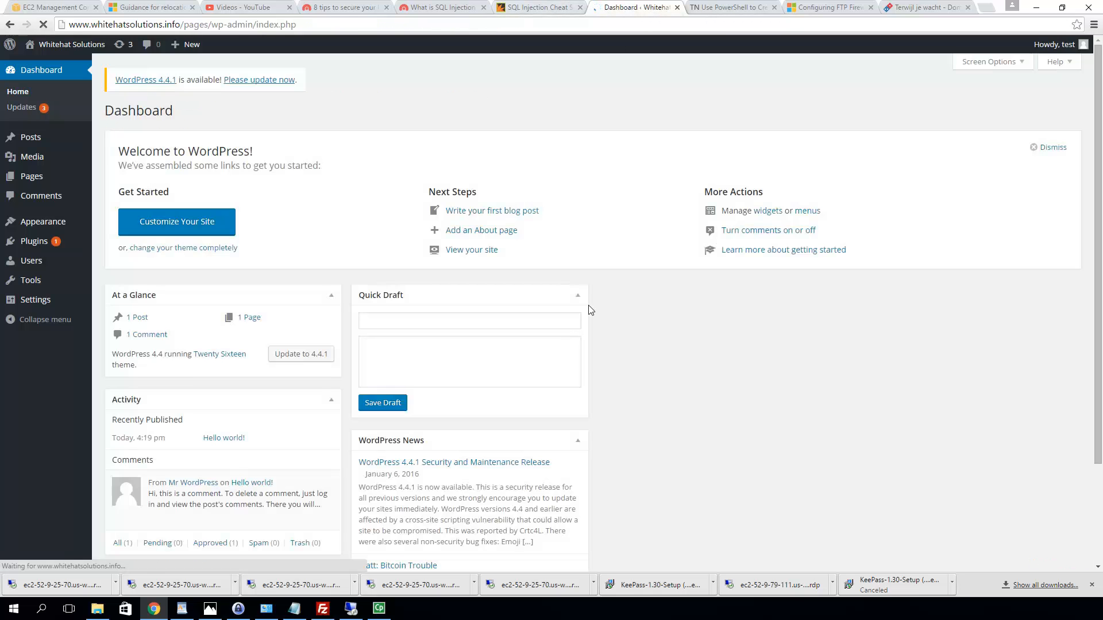
left_click(25, 110)
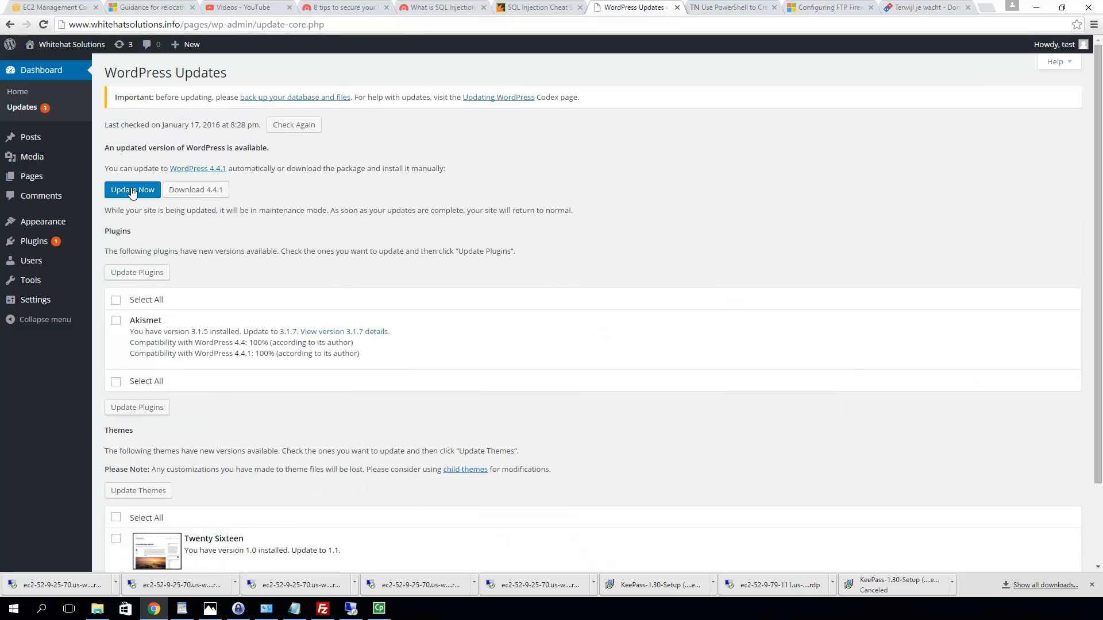
left_click(132, 190)
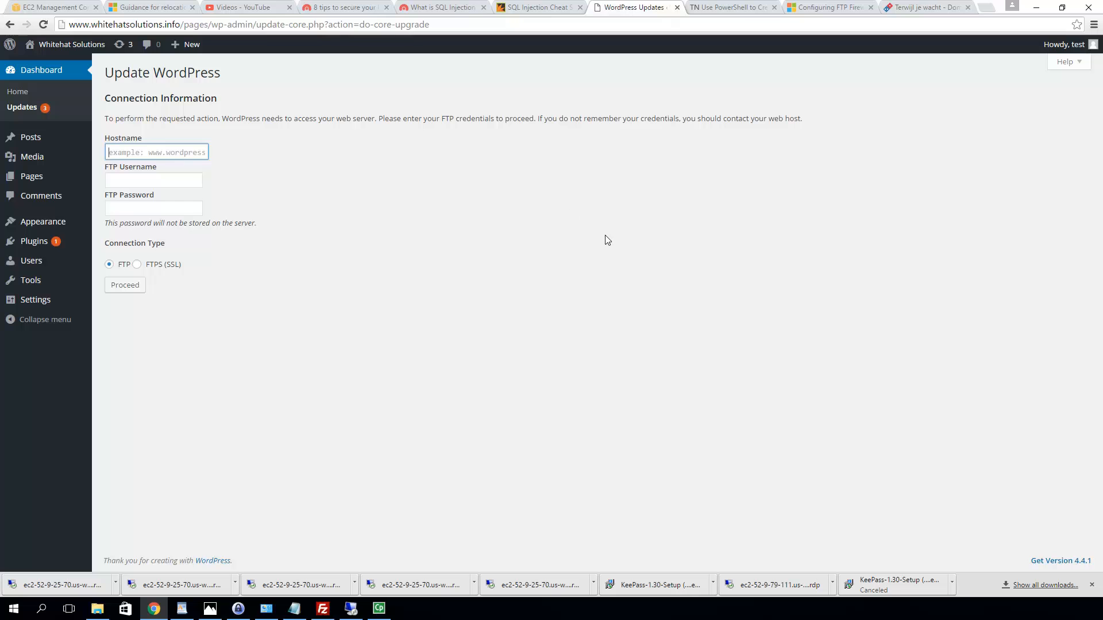
Step: Switch to the Remote Desktop session, review the Local Server service alerts in Server Manager and refresh its dashboard
left_click(350, 611)
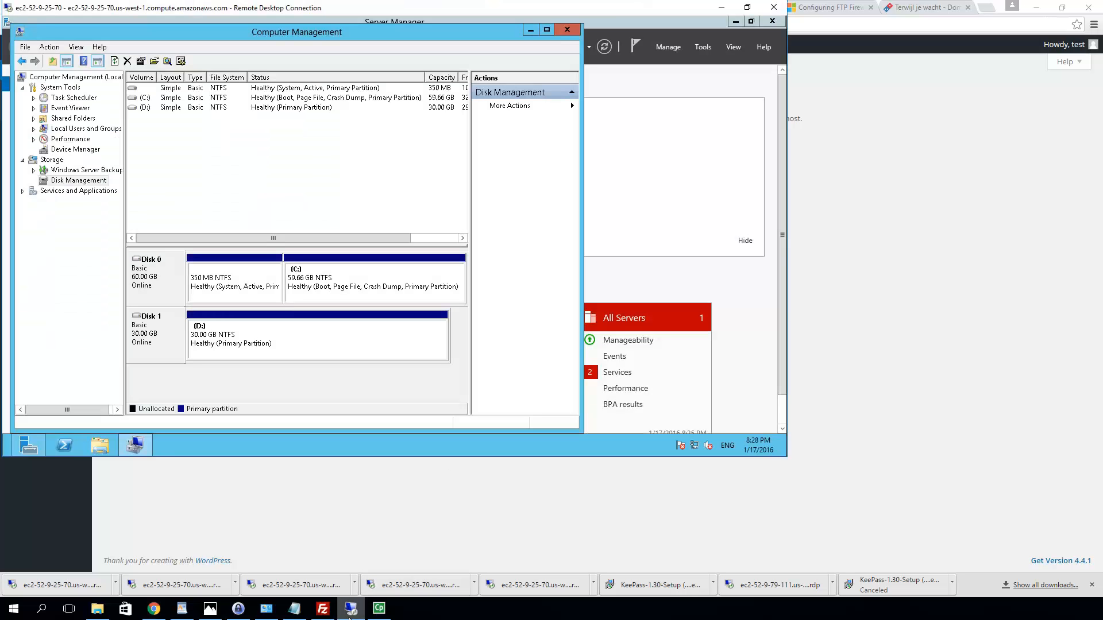
left_click(567, 30)
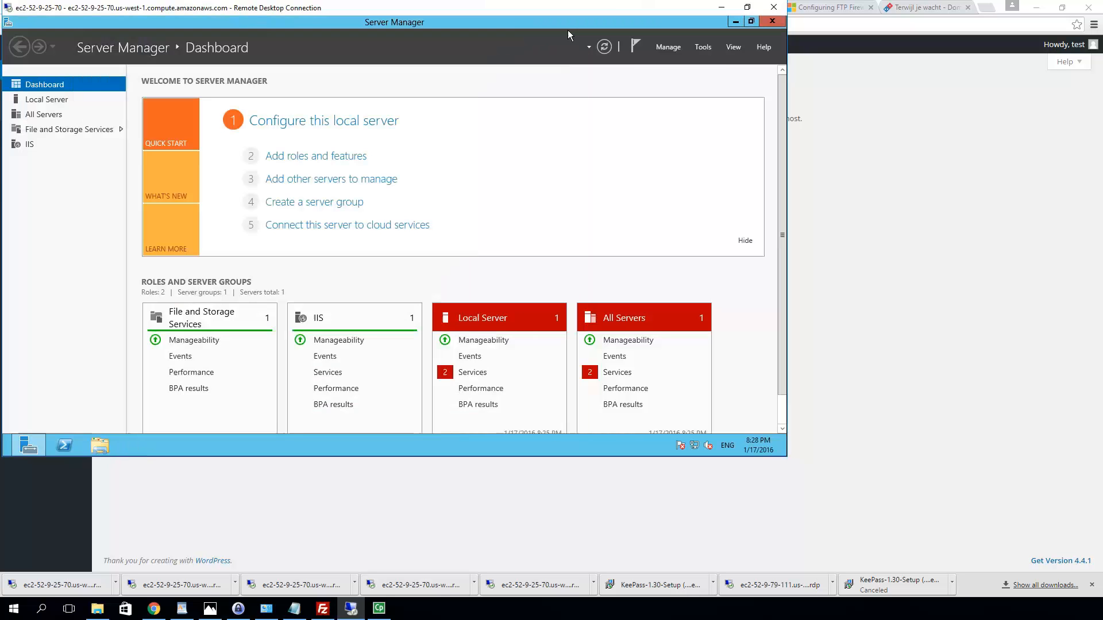
left_click(473, 374)
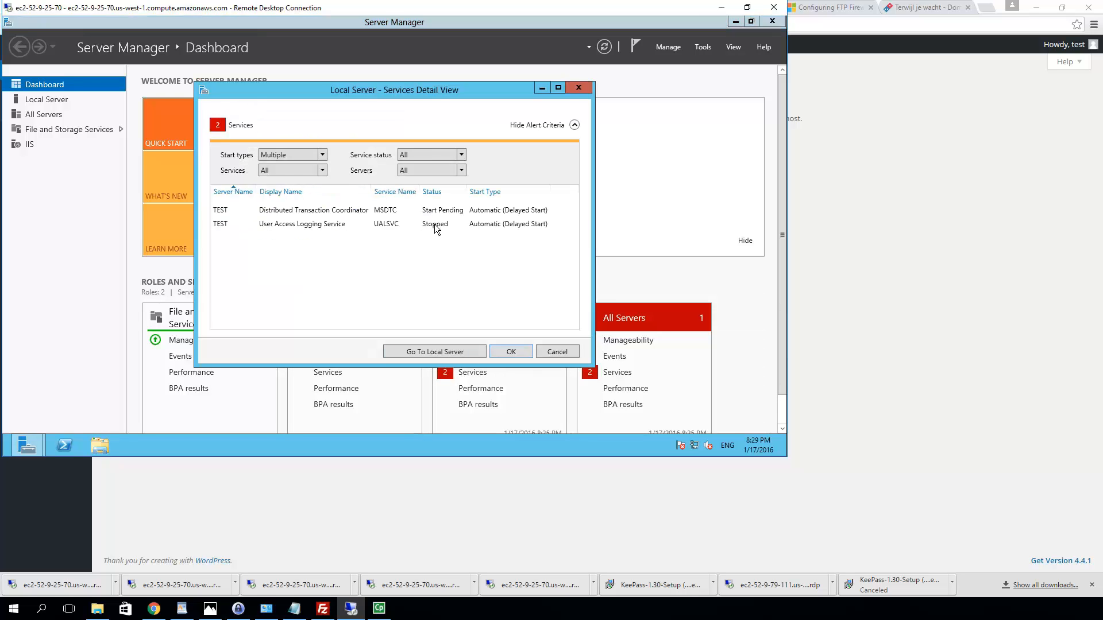
left_click(321, 225)
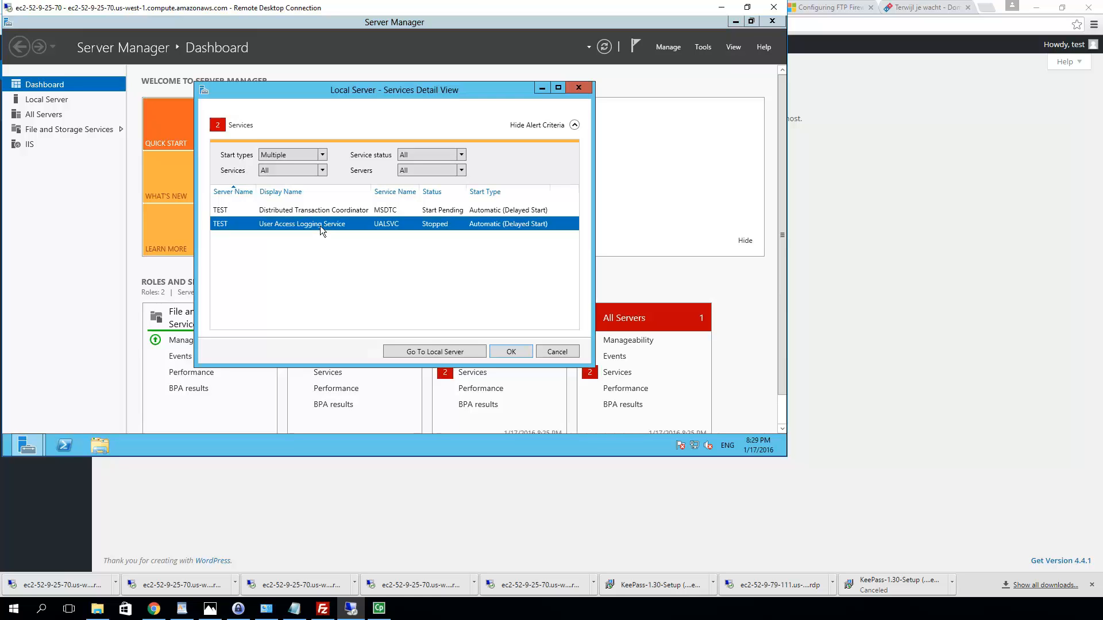
left_click(522, 351)
left_click(604, 47)
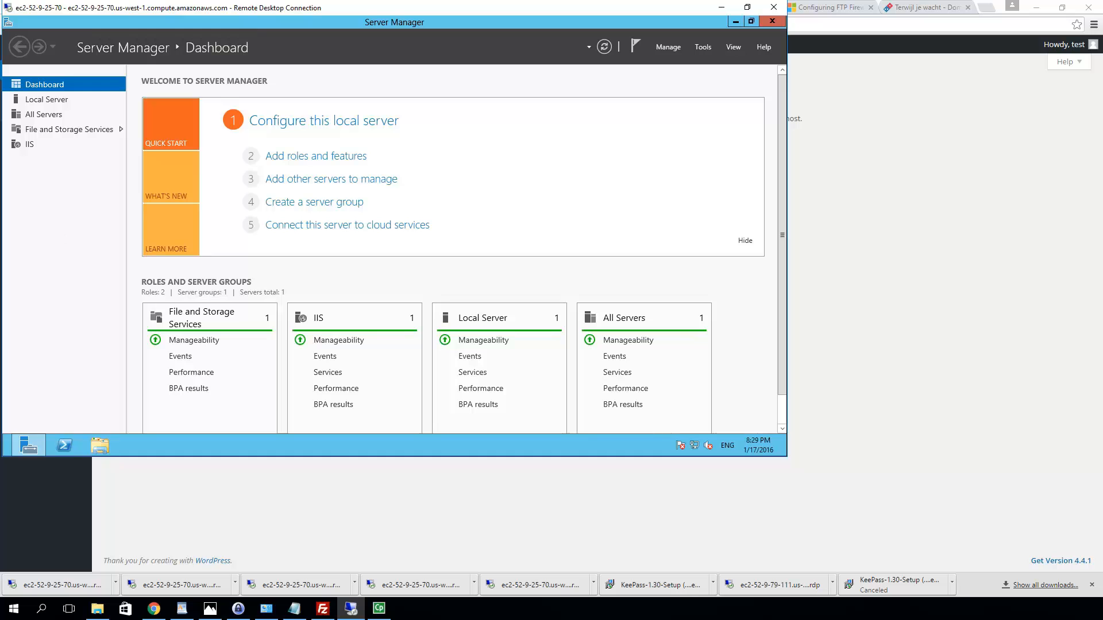
Step: Open Internet Information Services (IIS) Manager full size and expand the TEST server, dismissing the Web Platform prompt
left_click(6, 454)
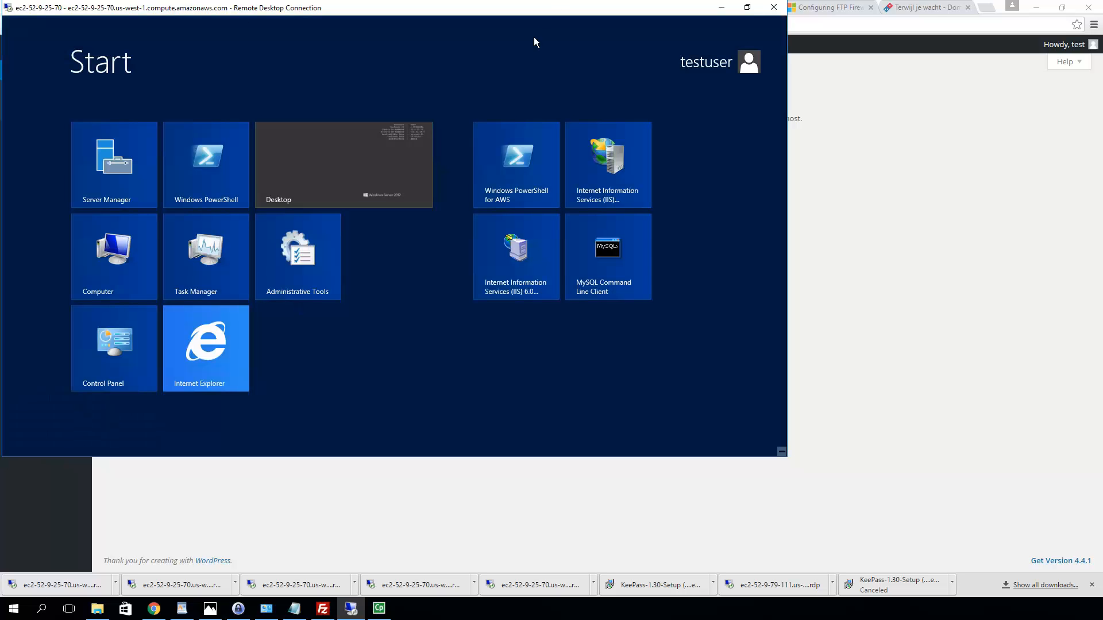
left_click(625, 162)
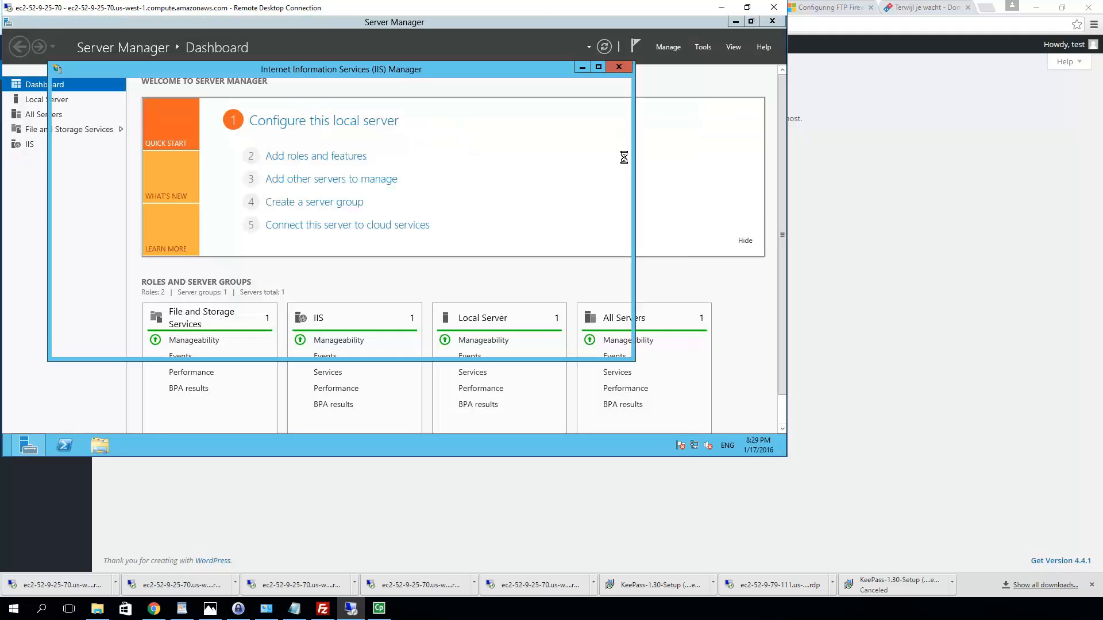
left_click(597, 68)
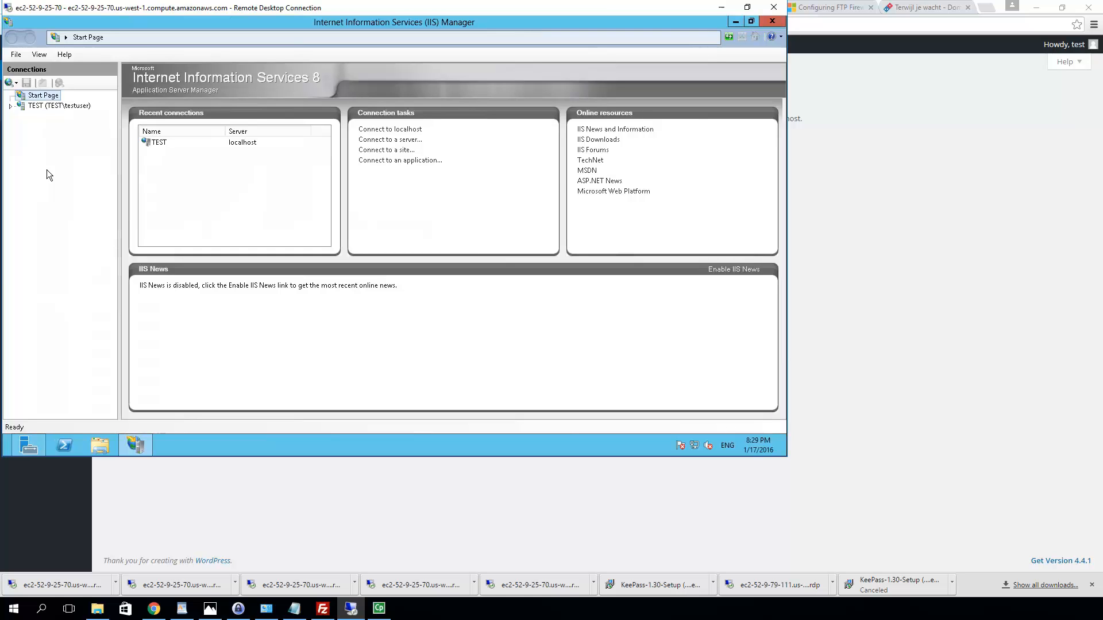
left_click(11, 107)
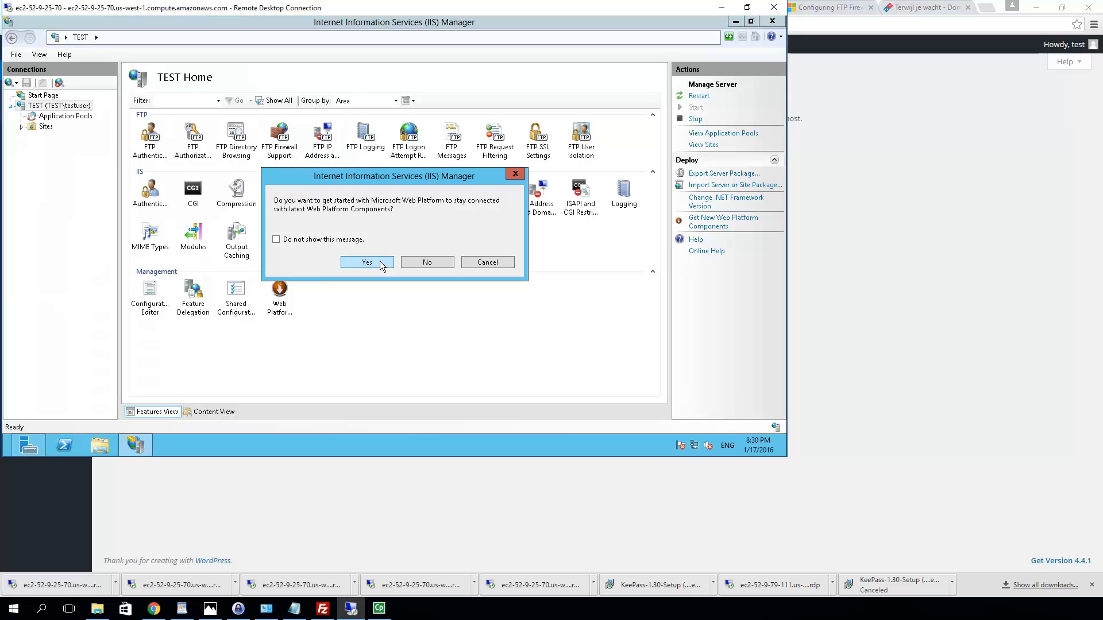
left_click(515, 173)
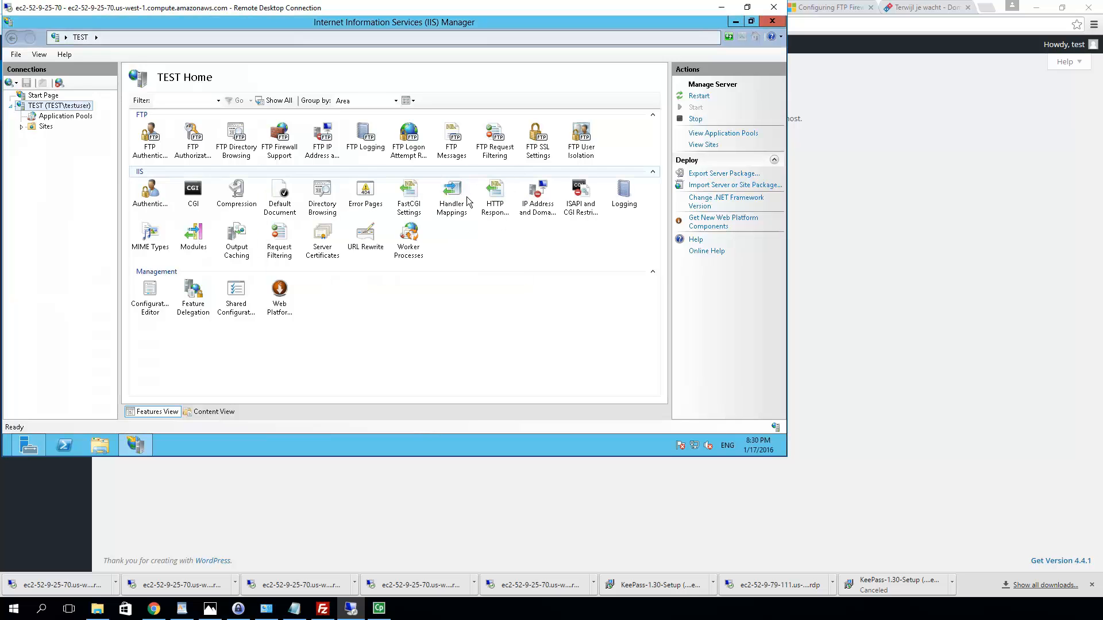
Step: Open the server's FTP Firewall Support settings and set the data channel port range to 9001-9005
left_click(285, 148)
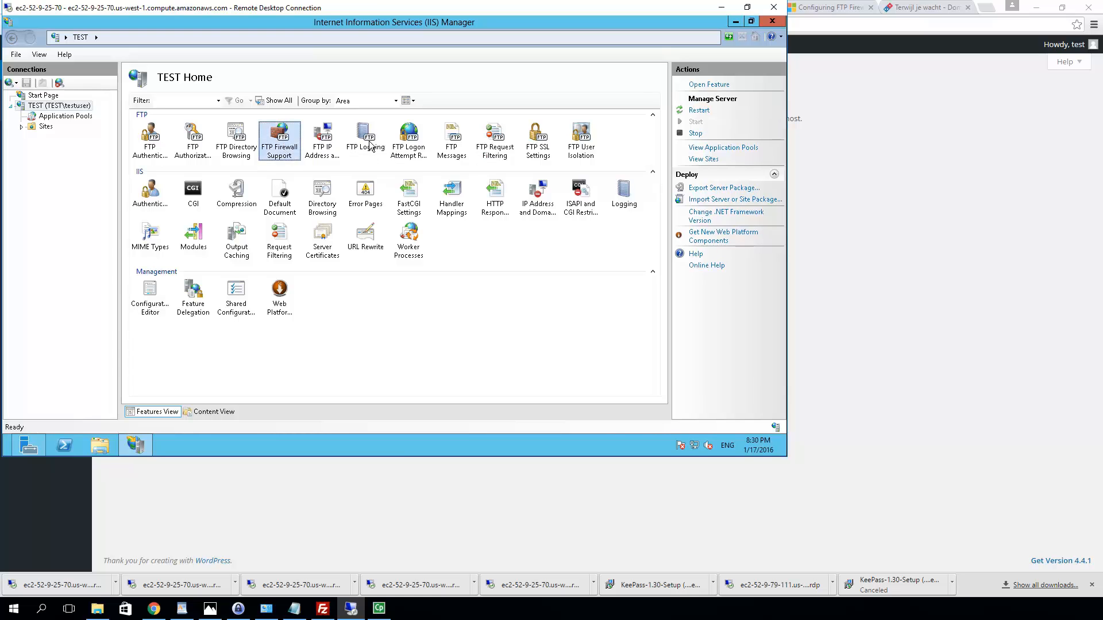
double_click(275, 138)
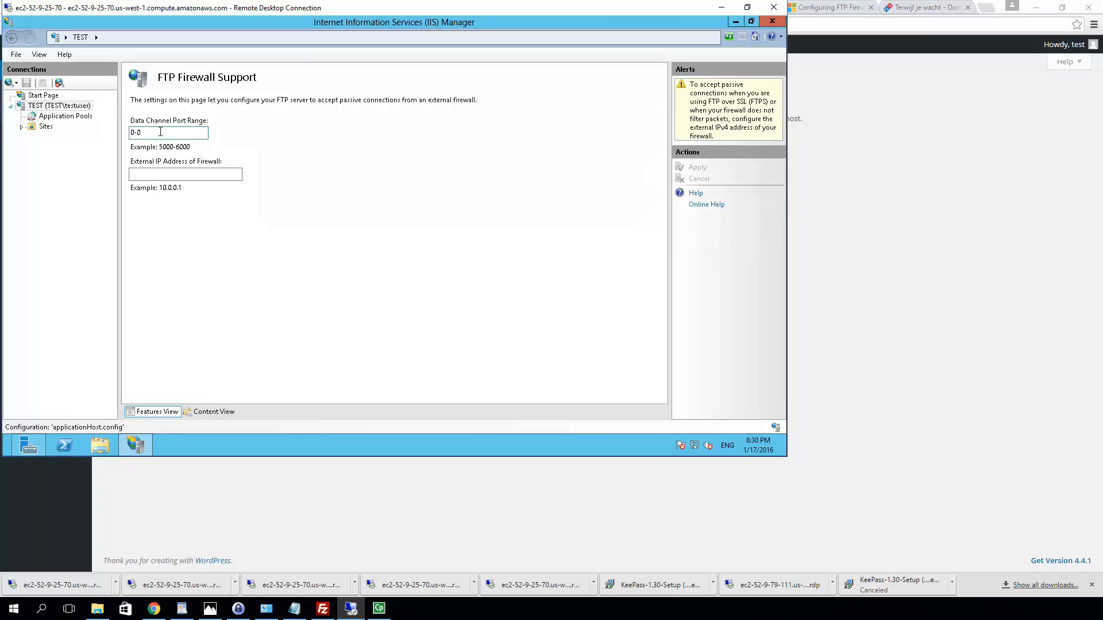
left_click_drag(176, 132, 111, 121)
type("9000")
type("-9005")
Step: Set the firewall's external IP address to the server's public IP, 52.9.25.70, and apply the FTP firewall settings
left_click(178, 175)
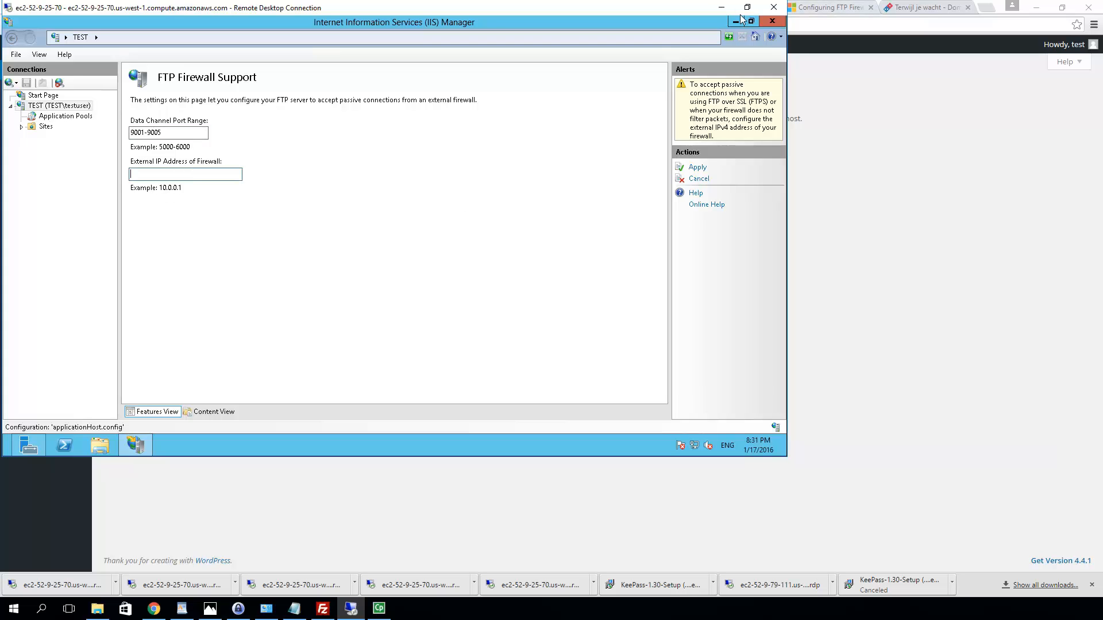
left_click(752, 23)
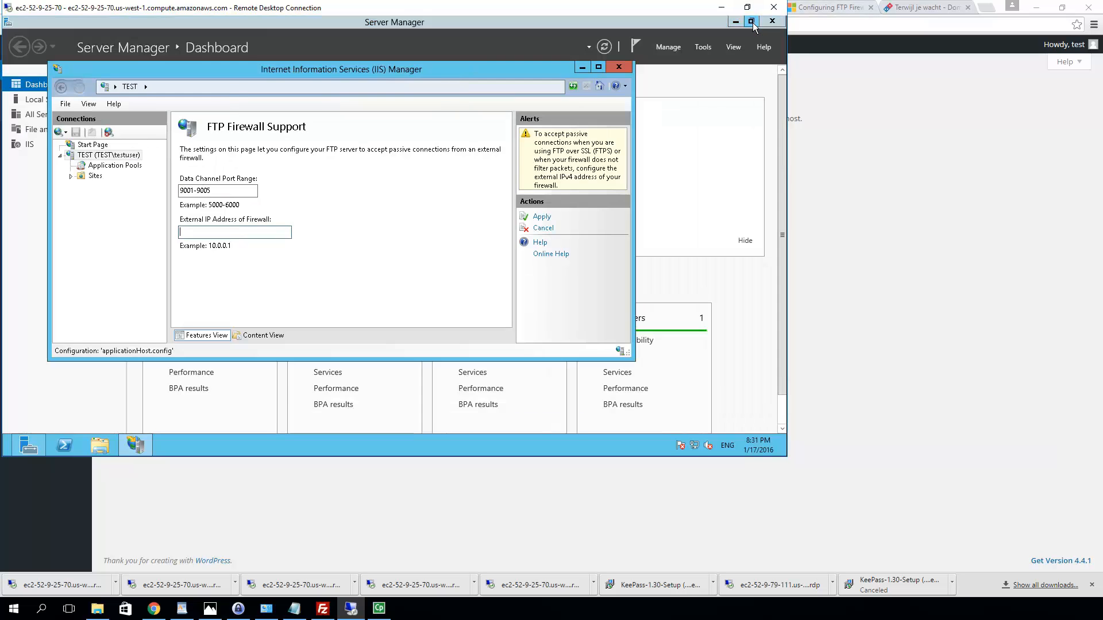
left_click(749, 24)
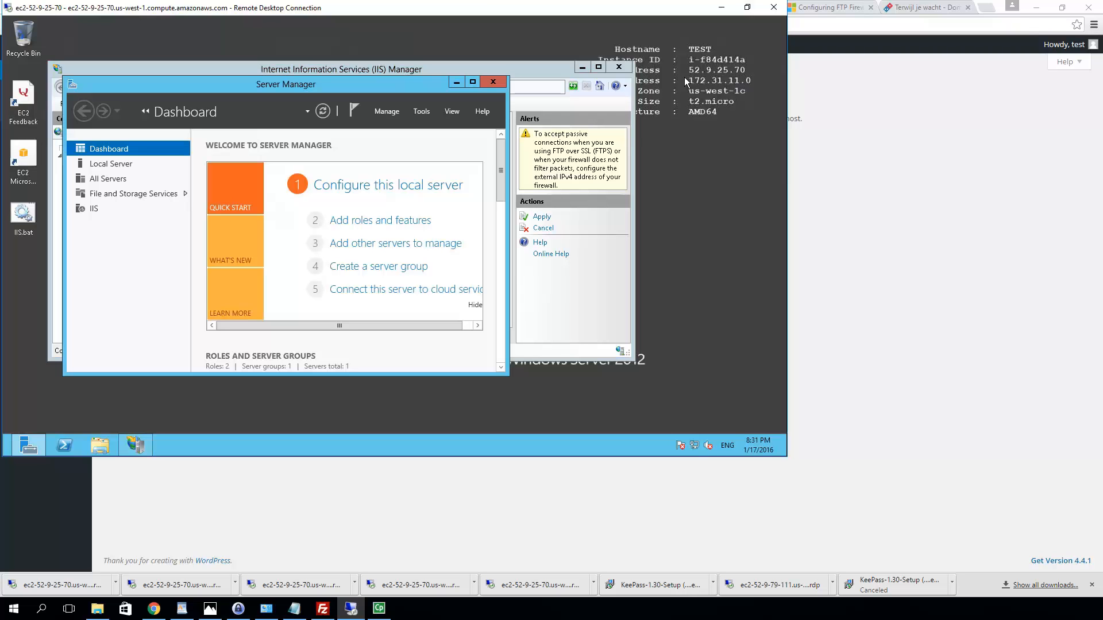
left_click_drag(536, 67, 424, 71)
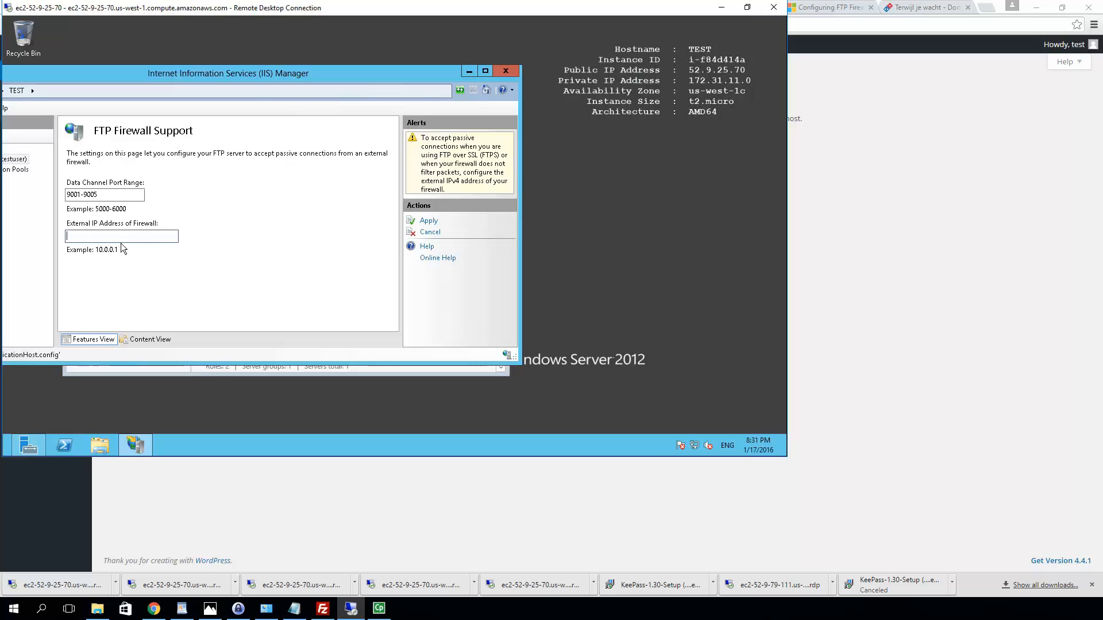
left_click_drag(263, 75, 336, 73)
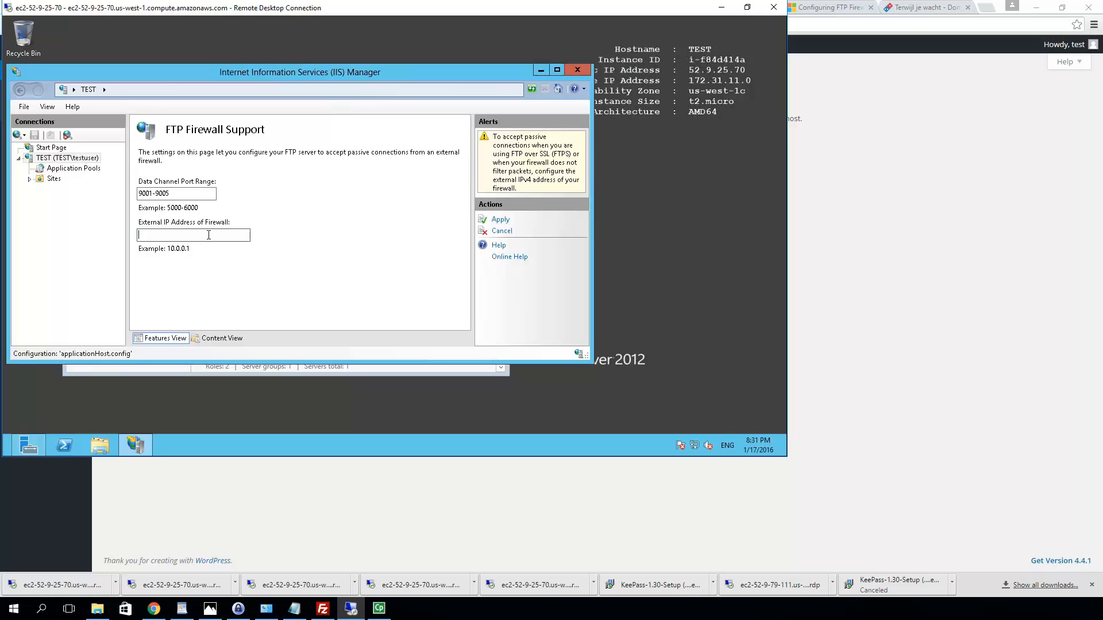
type("52.9.25.70")
left_click(501, 220)
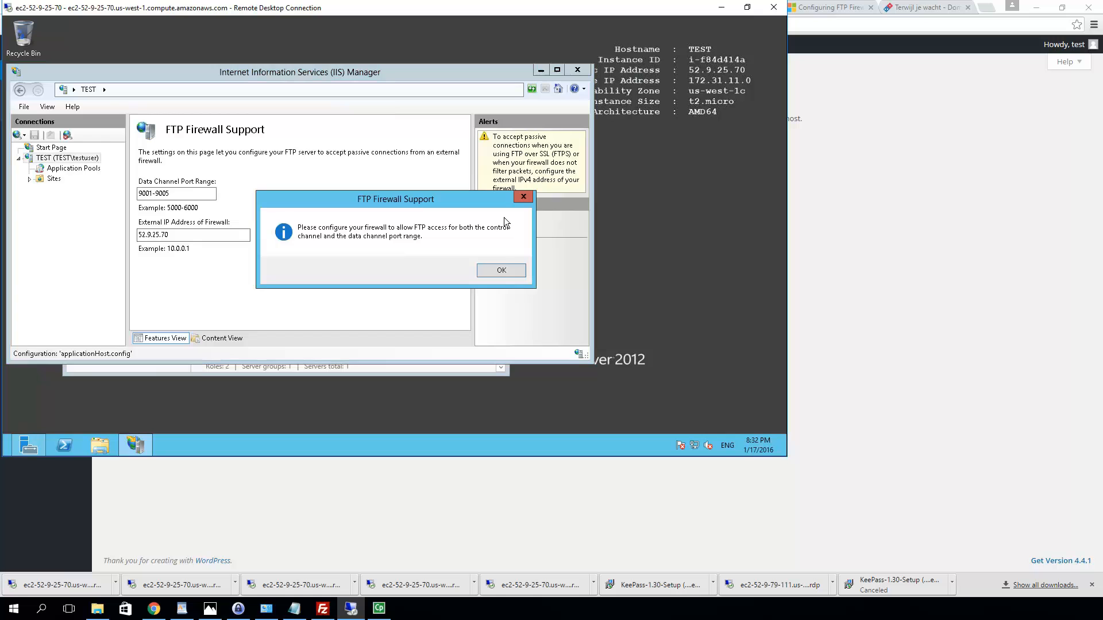
left_click(511, 272)
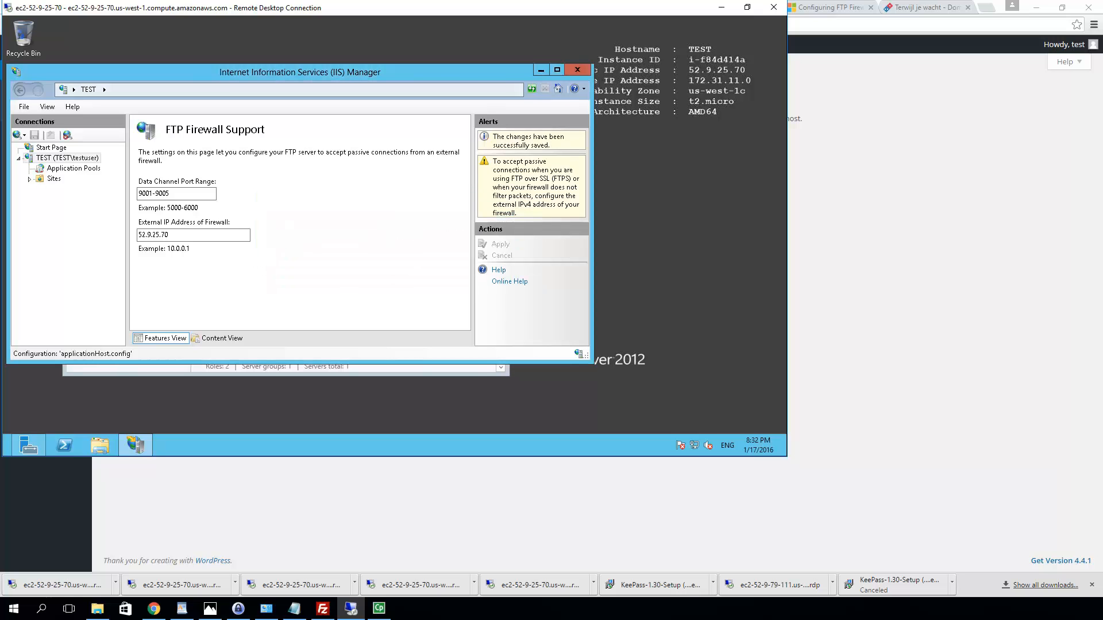
Step: Copy the data channel port range from the FTP Firewall Support settings
left_click_drag(180, 195, 93, 195)
right_click(157, 195)
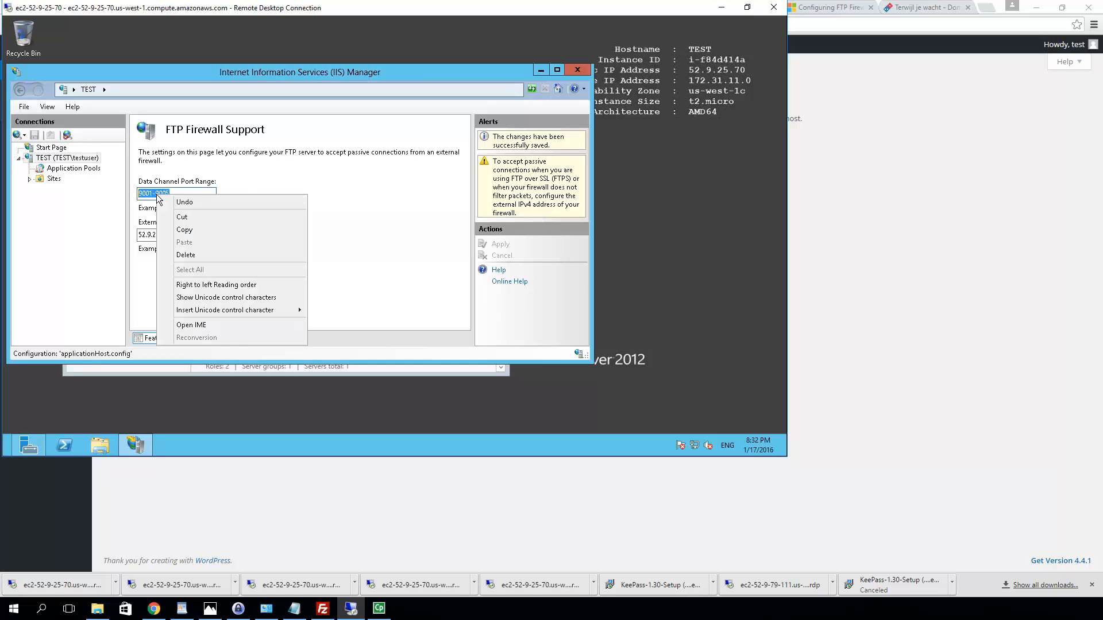
left_click(183, 231)
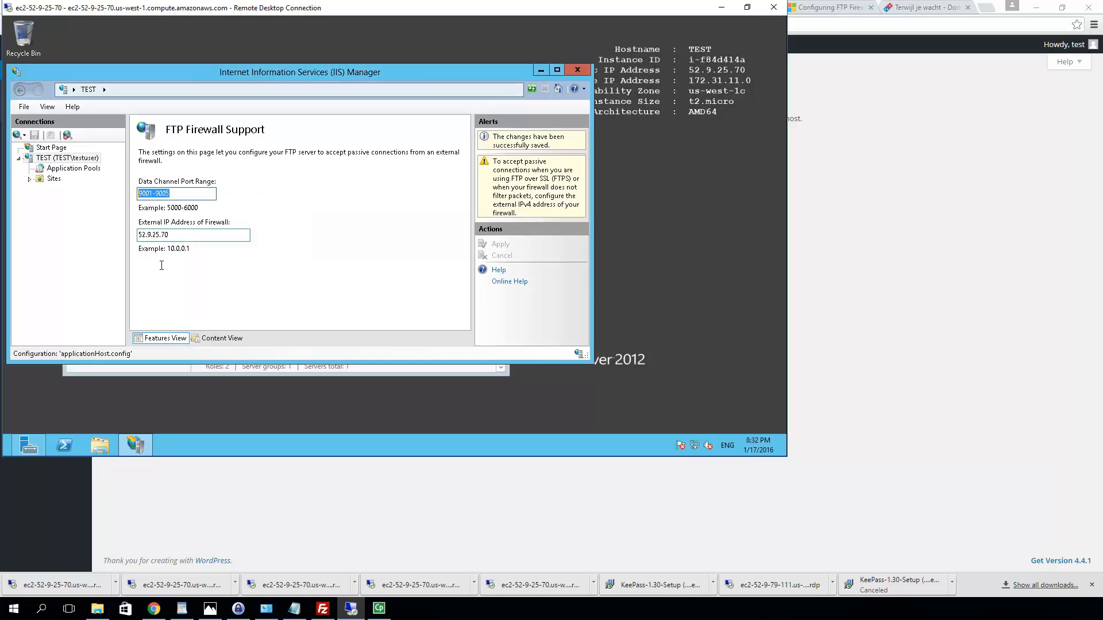
Step: Expand Sites under the TEST server and look through the features of Default Web Site
left_click(31, 179)
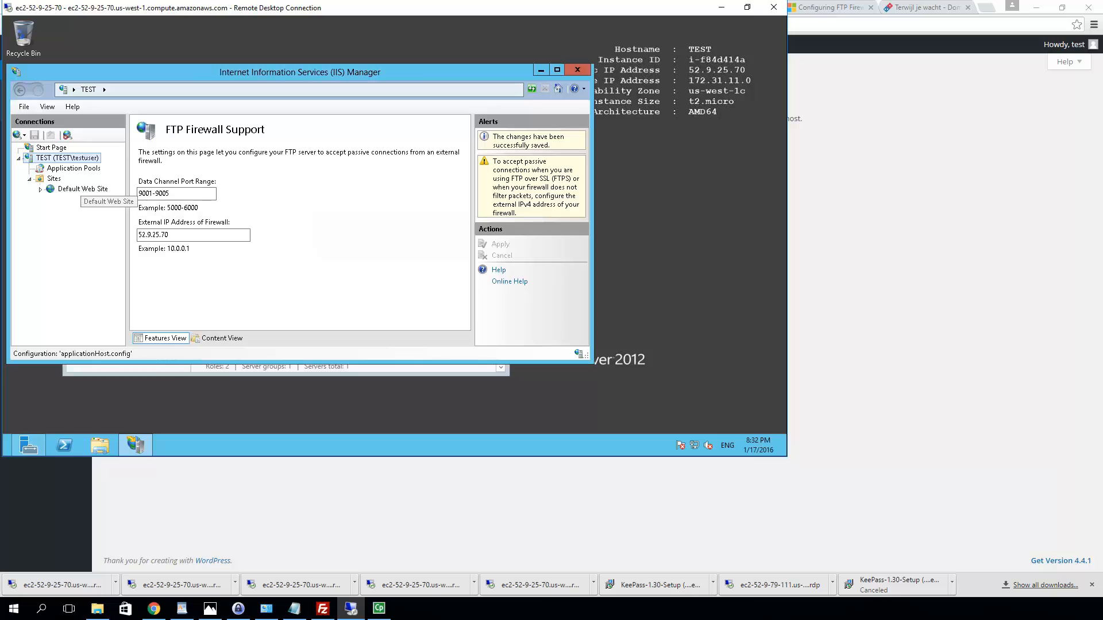
left_click(73, 192)
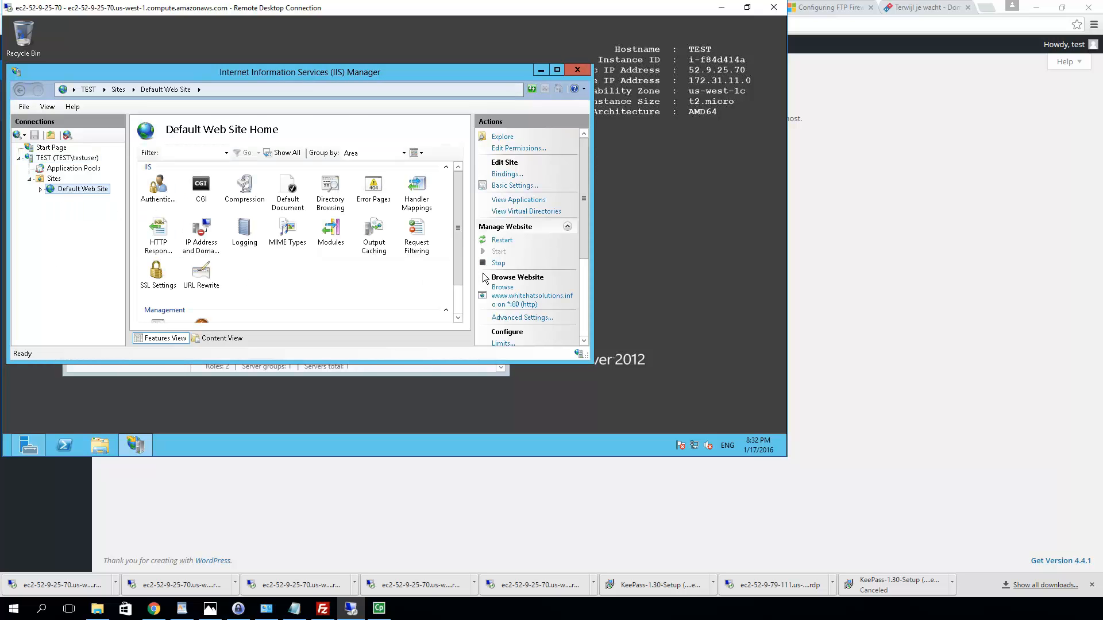
left_click_drag(459, 272, 453, 209)
Step: Find and open Windows Firewall with Advanced Security on the server, and display its inbound rules
mouse_move(5, 455)
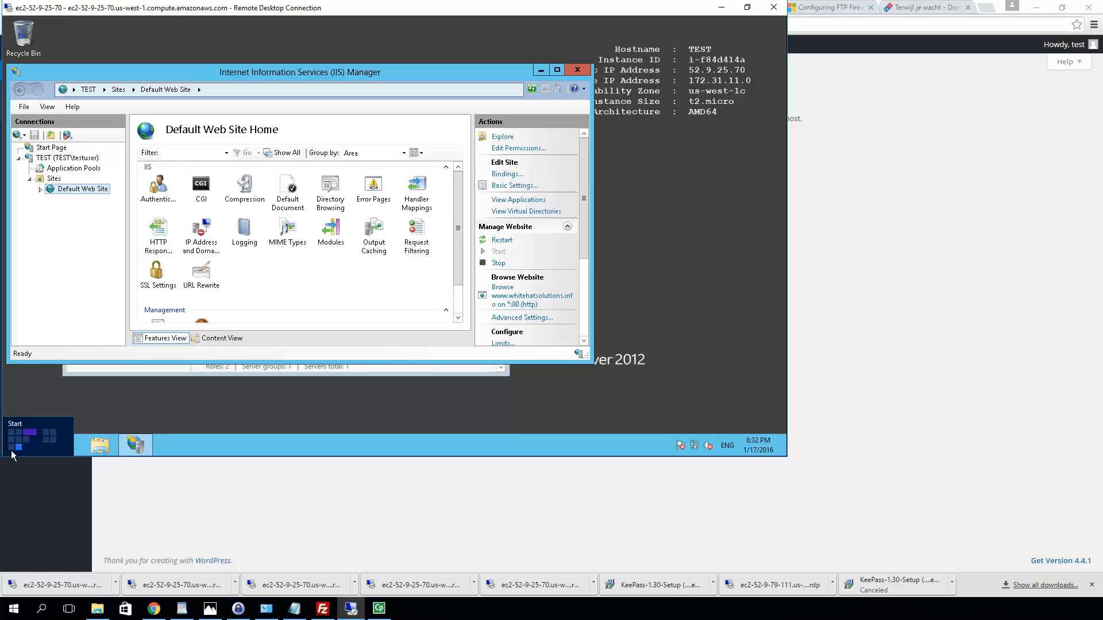
left_click(12, 455)
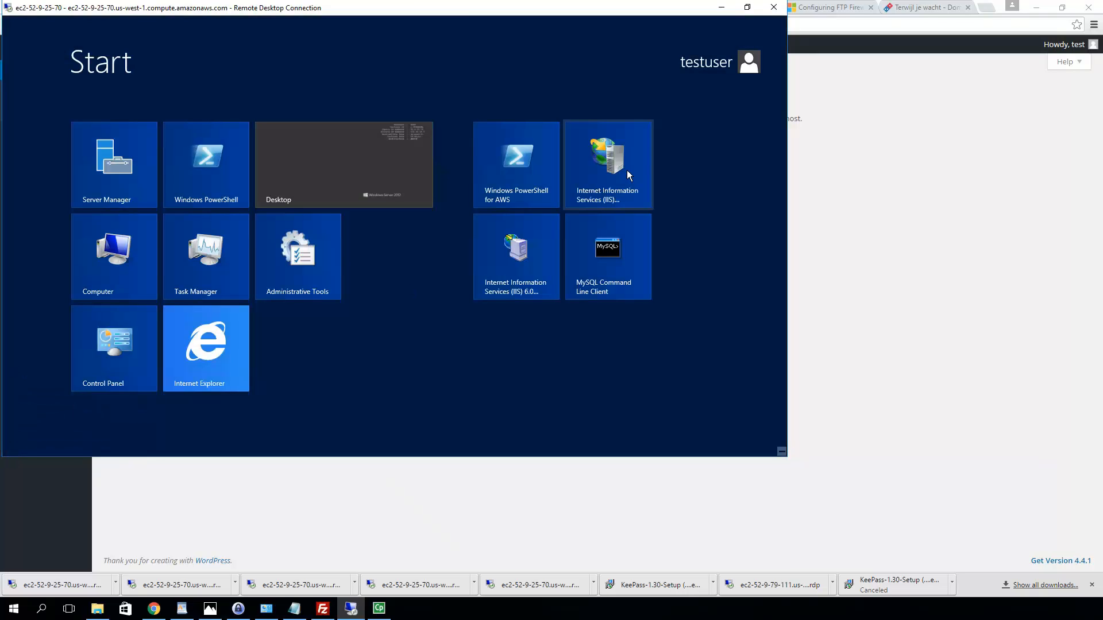
left_click(609, 171)
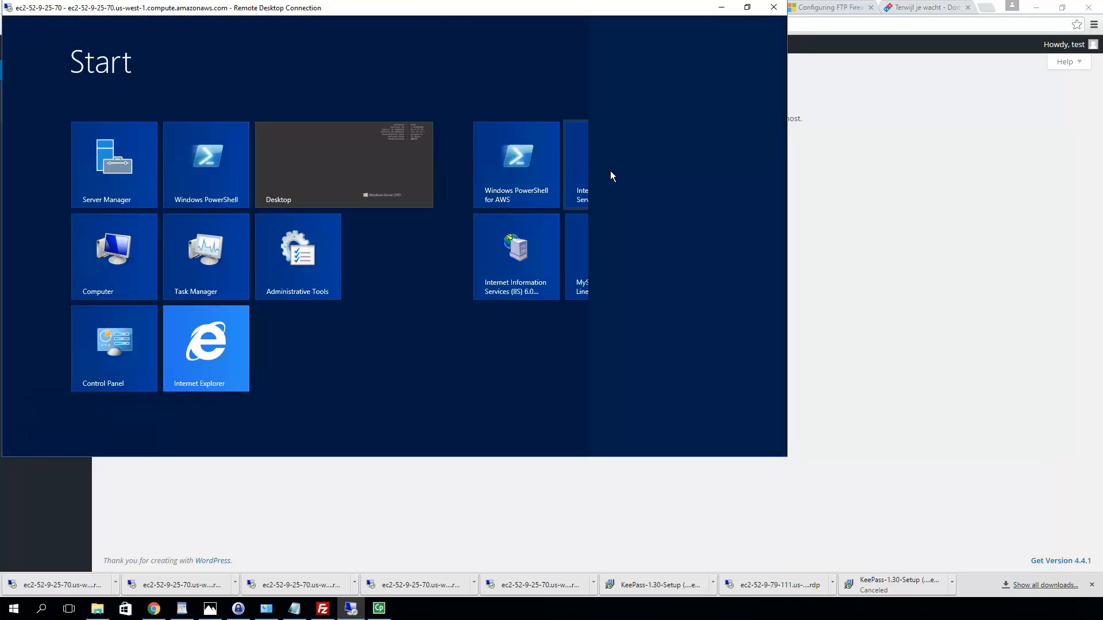
type("windows ")
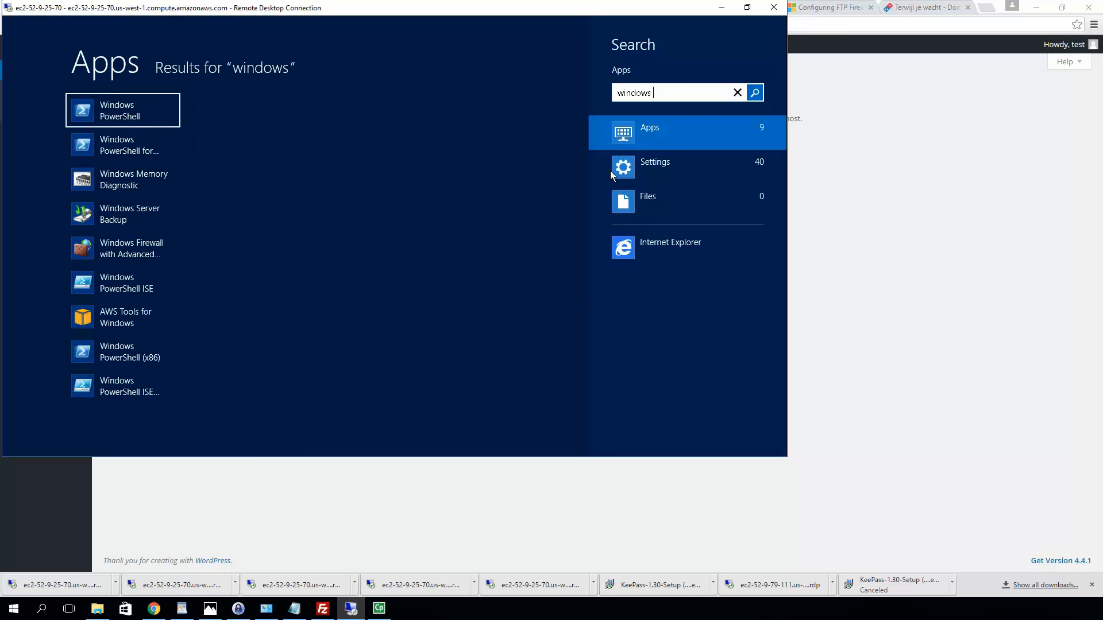
type("f")
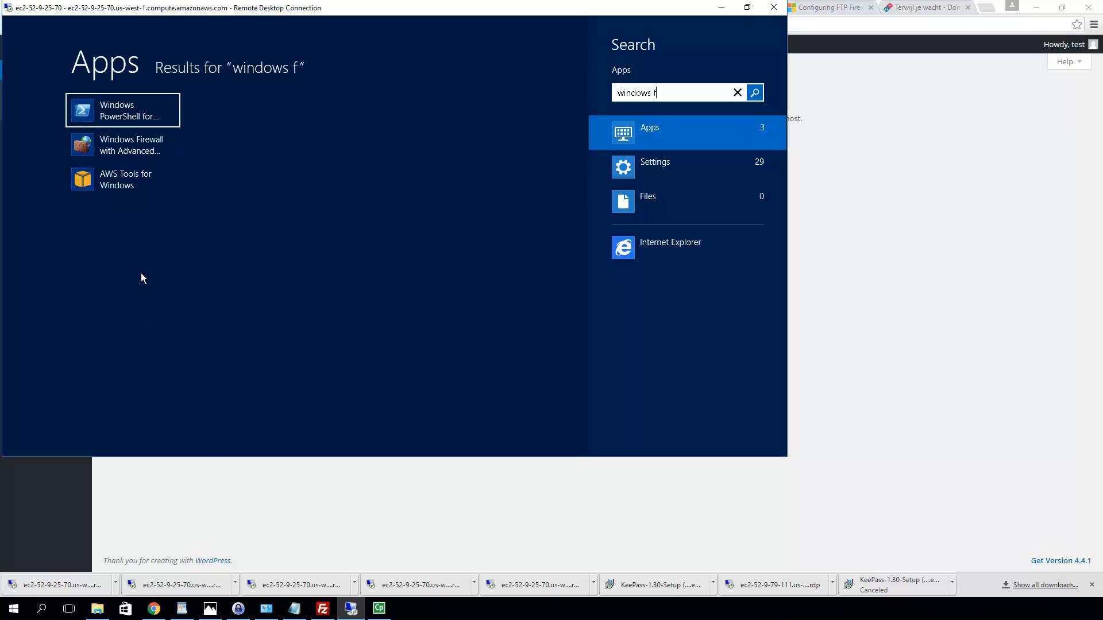
left_click(123, 146)
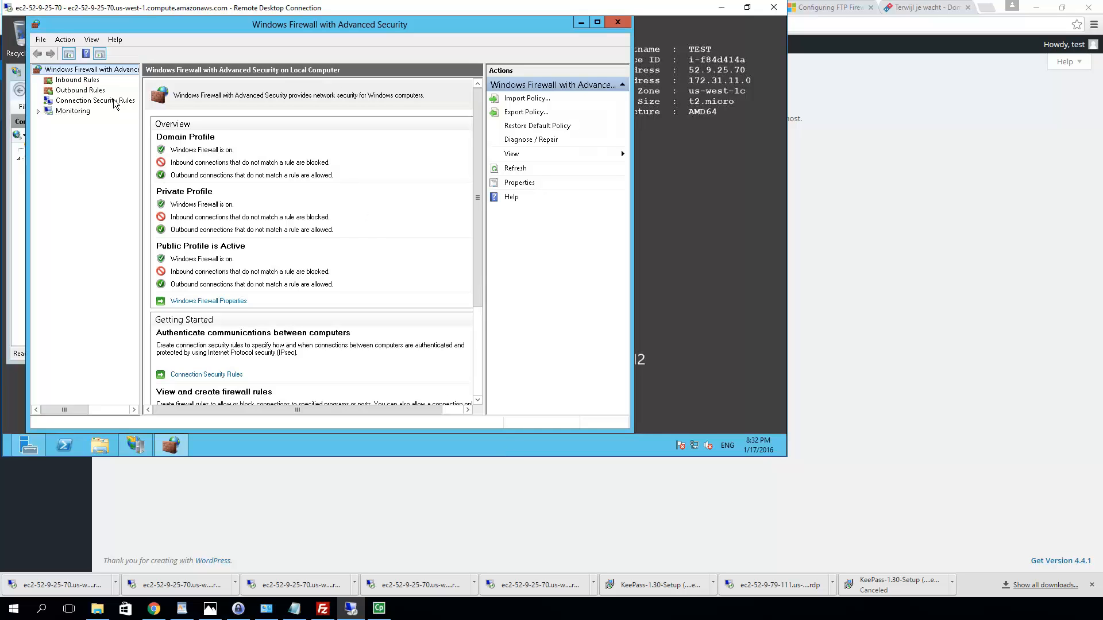
left_click(61, 80)
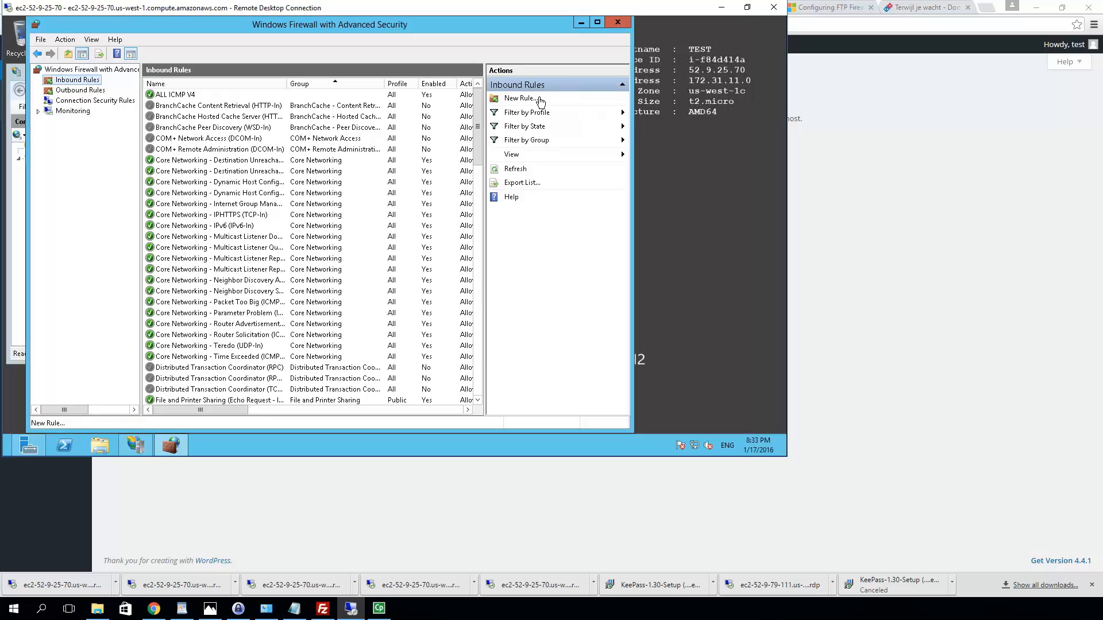
left_click(510, 100)
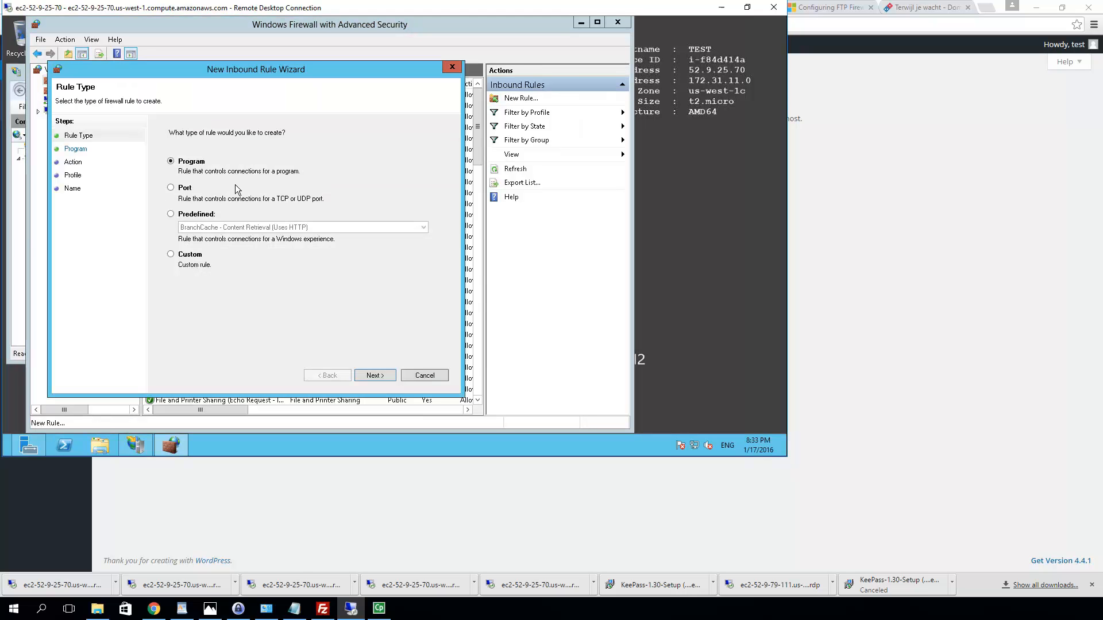
left_click(174, 189)
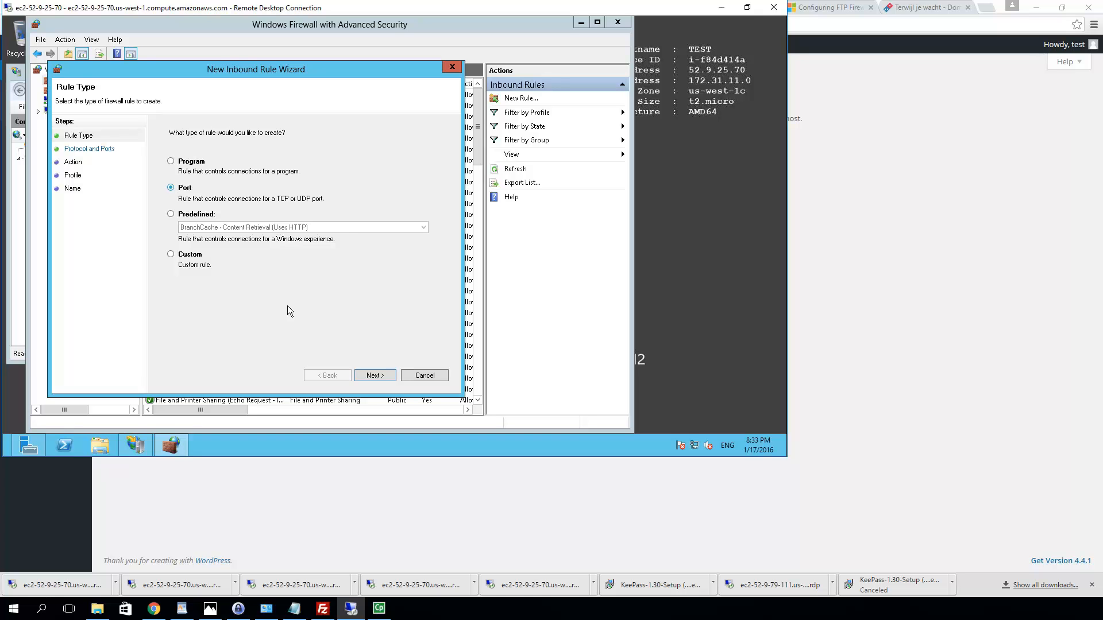
left_click(377, 376)
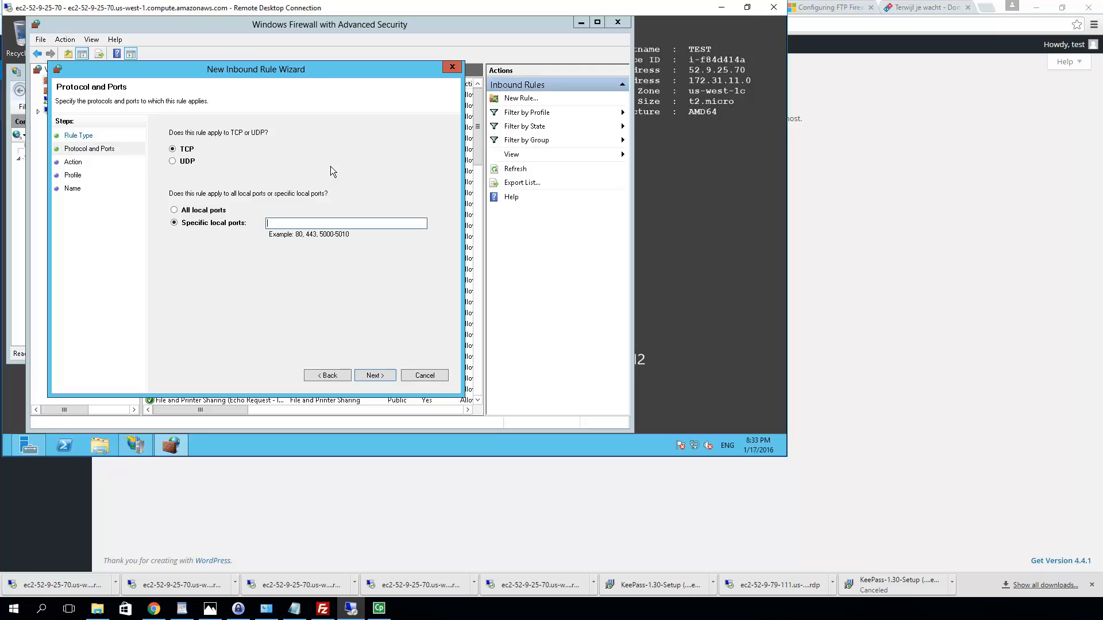
type("9")
left_click(435, 375)
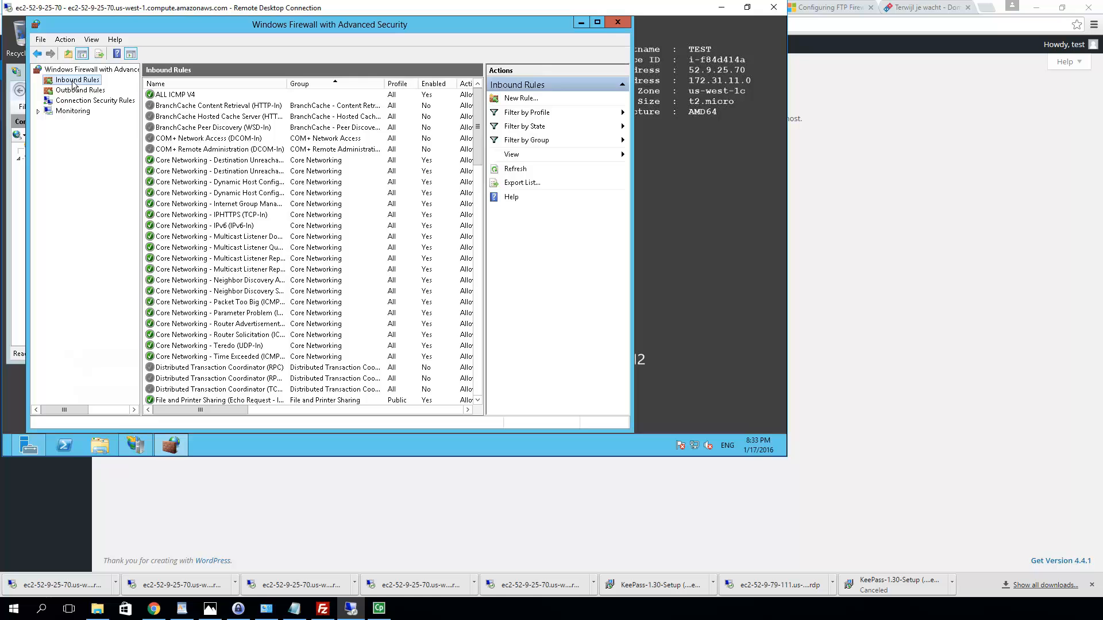
Step: Start a new inbound port rule for TCP with the specific local ports 9001-9005
left_click(516, 99)
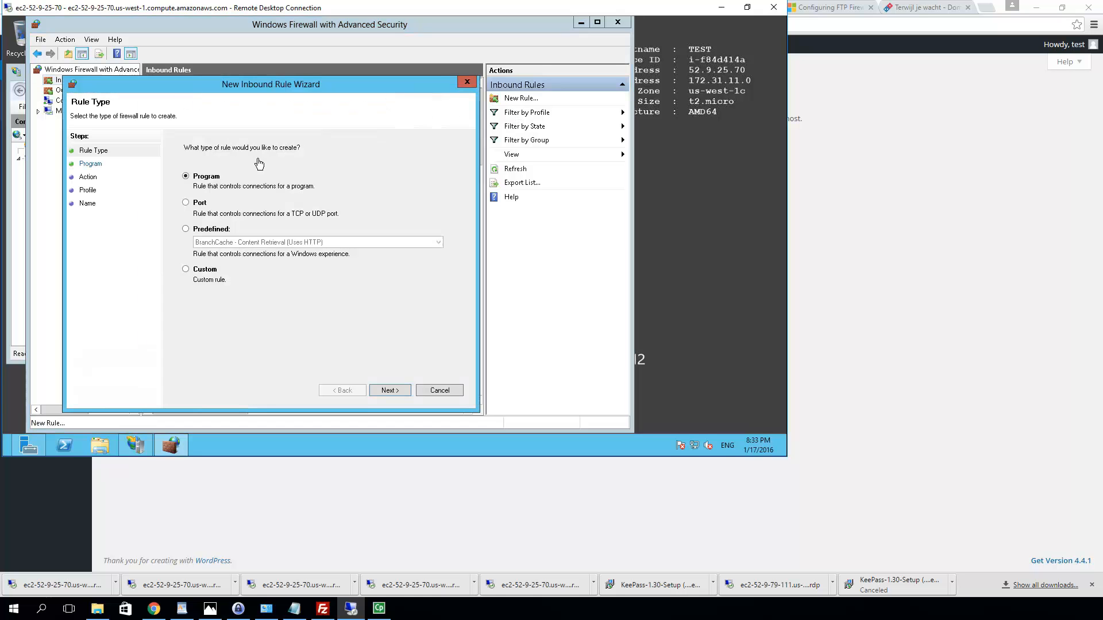
left_click(189, 203)
left_click(402, 394)
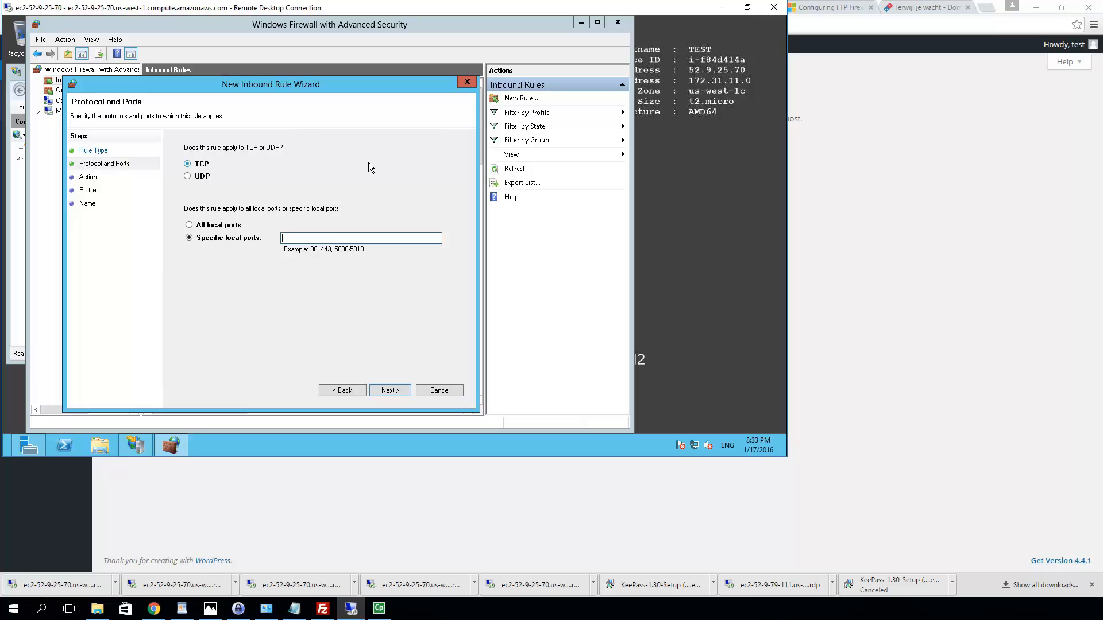
type("9001-9005")
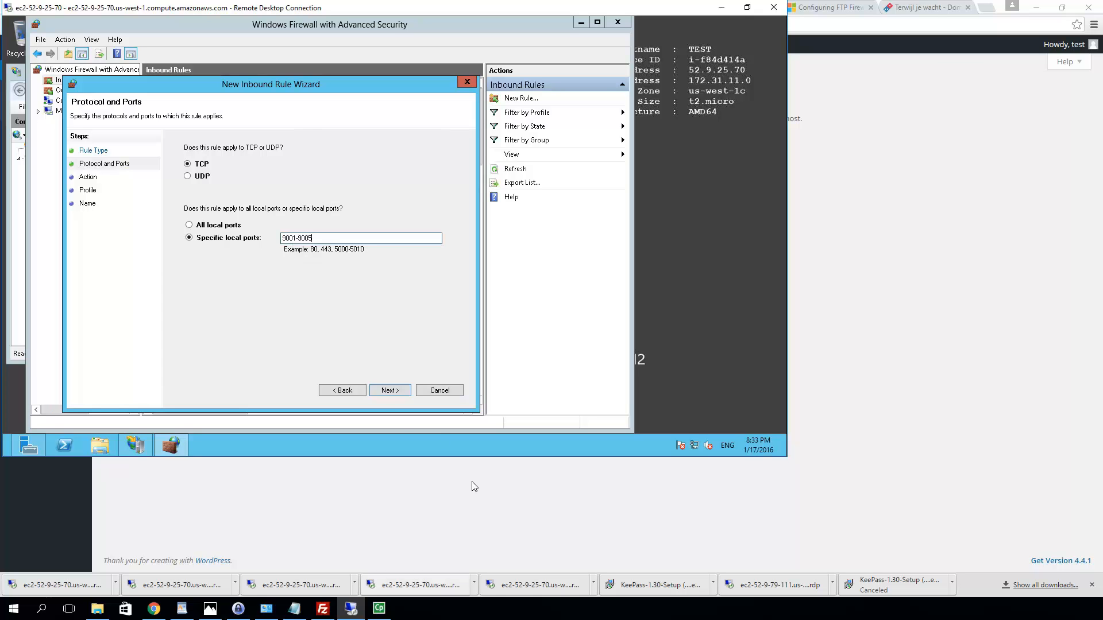
left_click(390, 390)
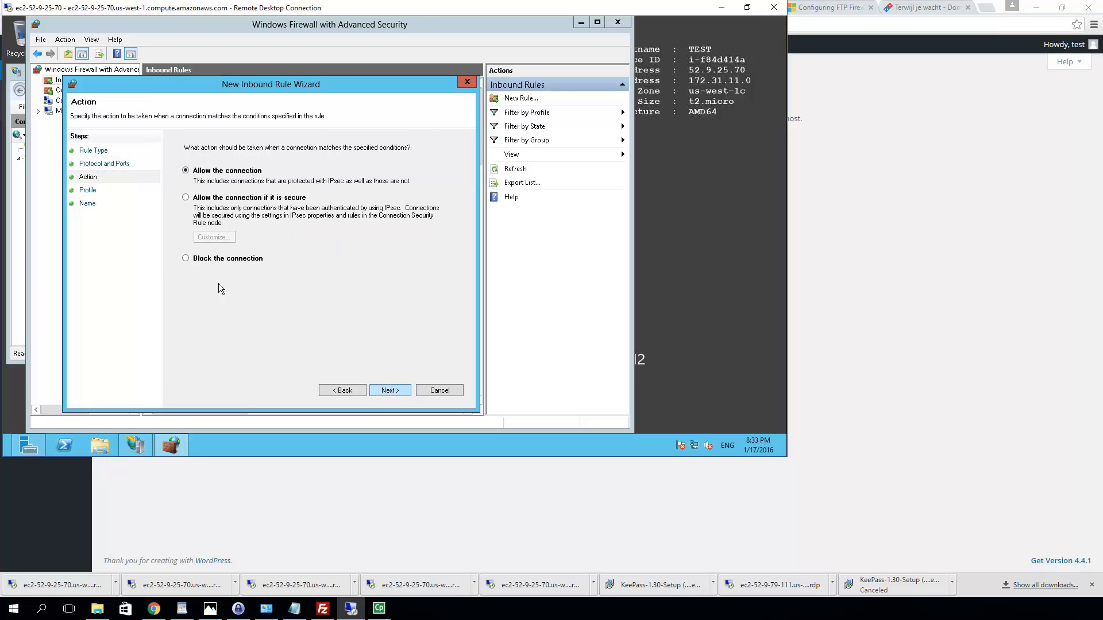
Step: Allow the connection on the Domain, Private and Public profiles and create the rule with the name "Passive FTP range"
left_click(404, 393)
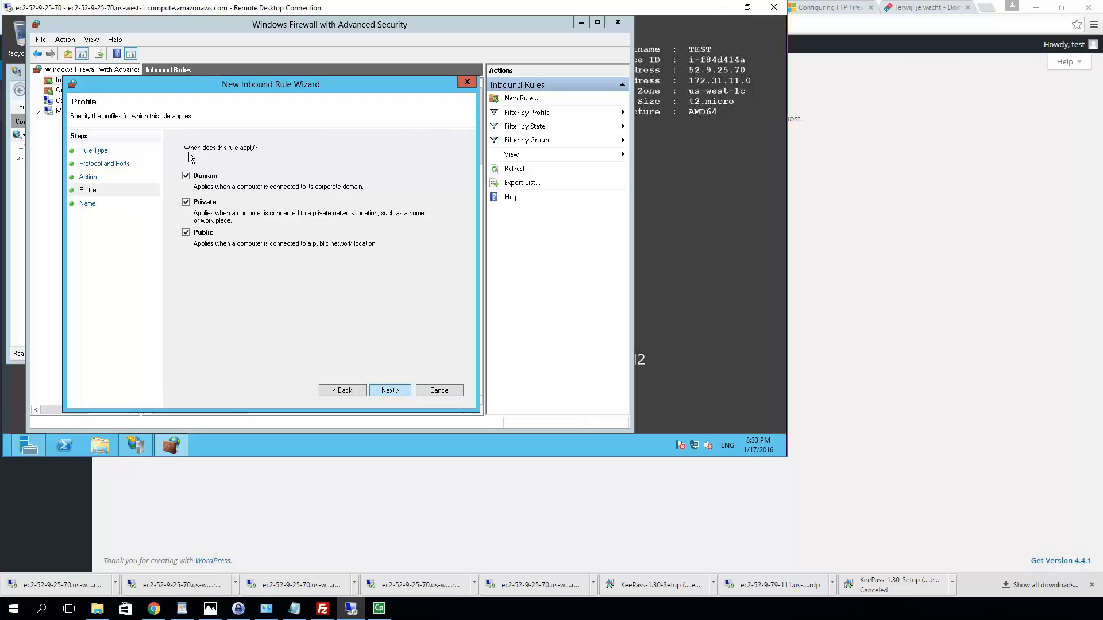
left_click(402, 391)
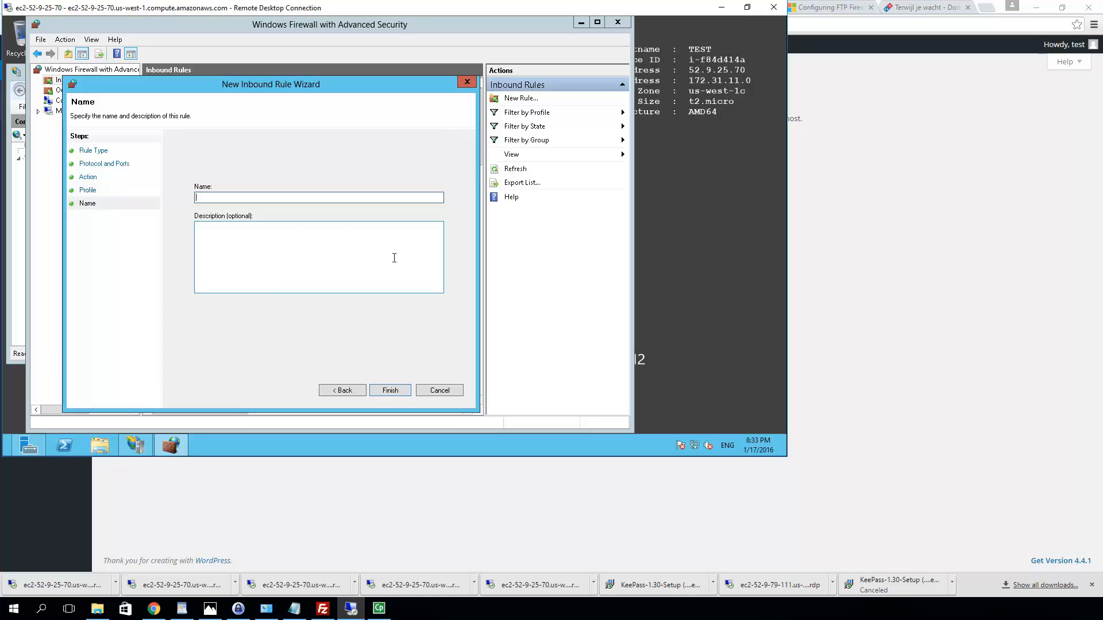
type("P")
type("ive FTP range")
left_click(398, 389)
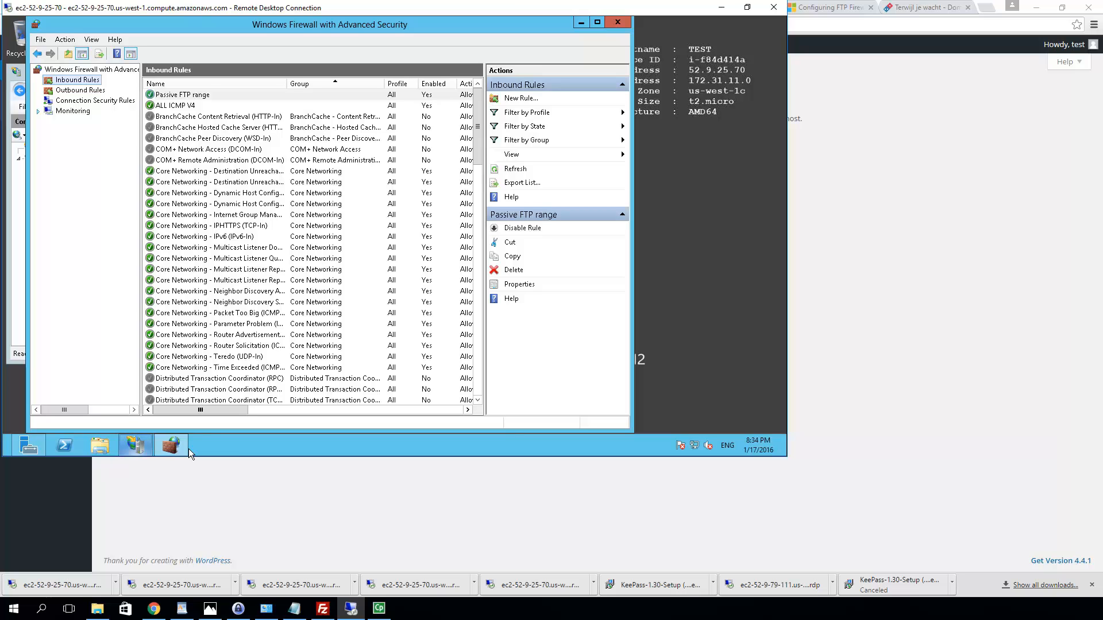
Step: Open Computer Management from Server Manager and display the server's local users
left_click(137, 445)
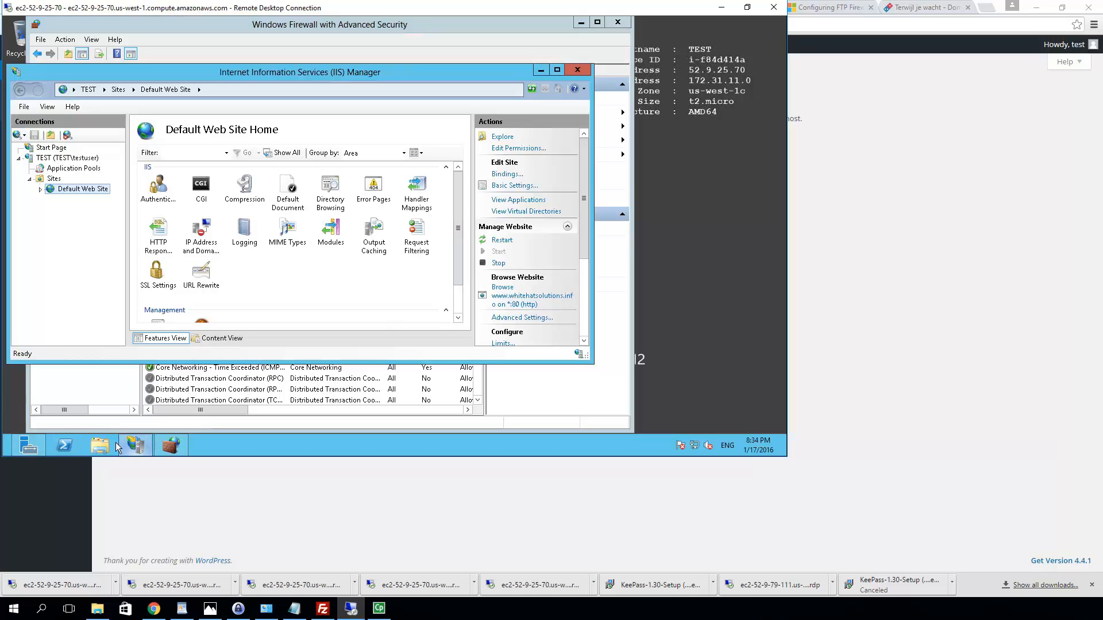
left_click(26, 450)
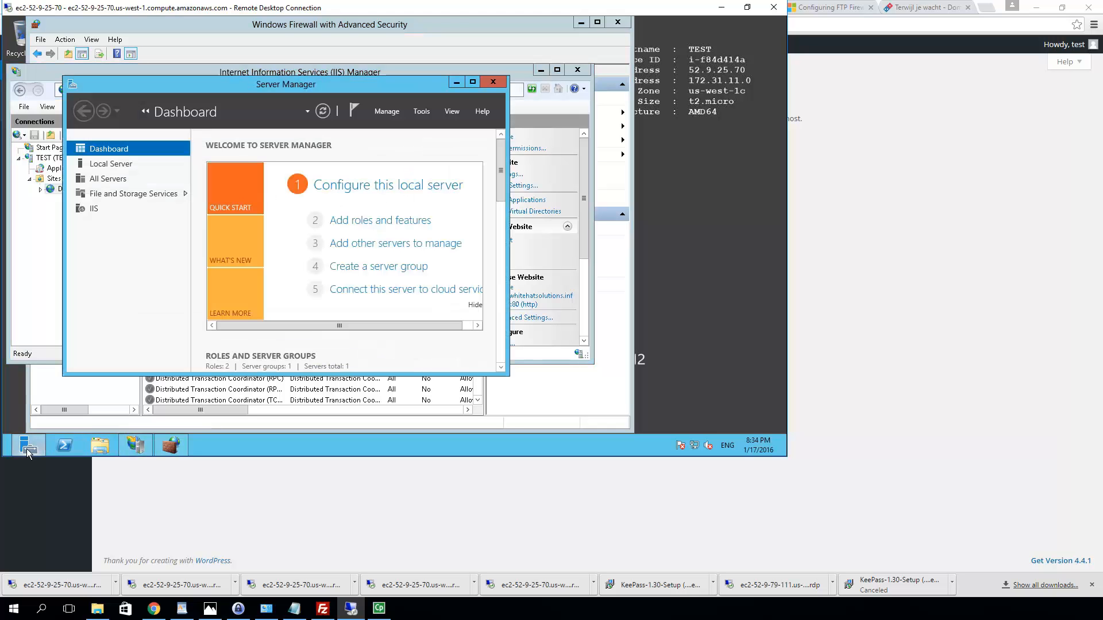
left_click(422, 111)
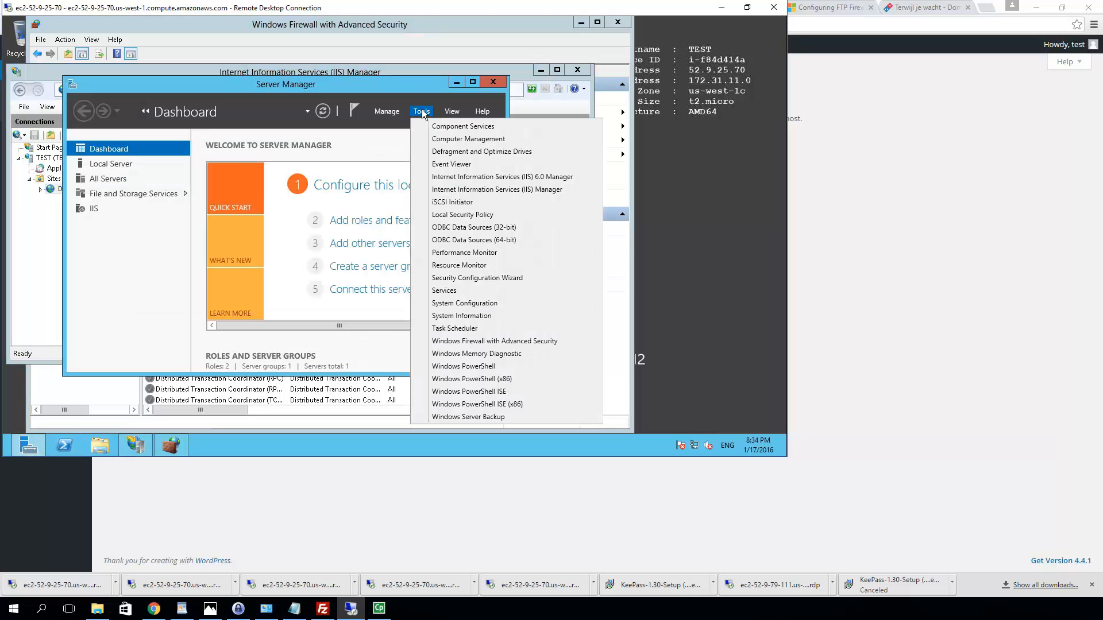
left_click(457, 140)
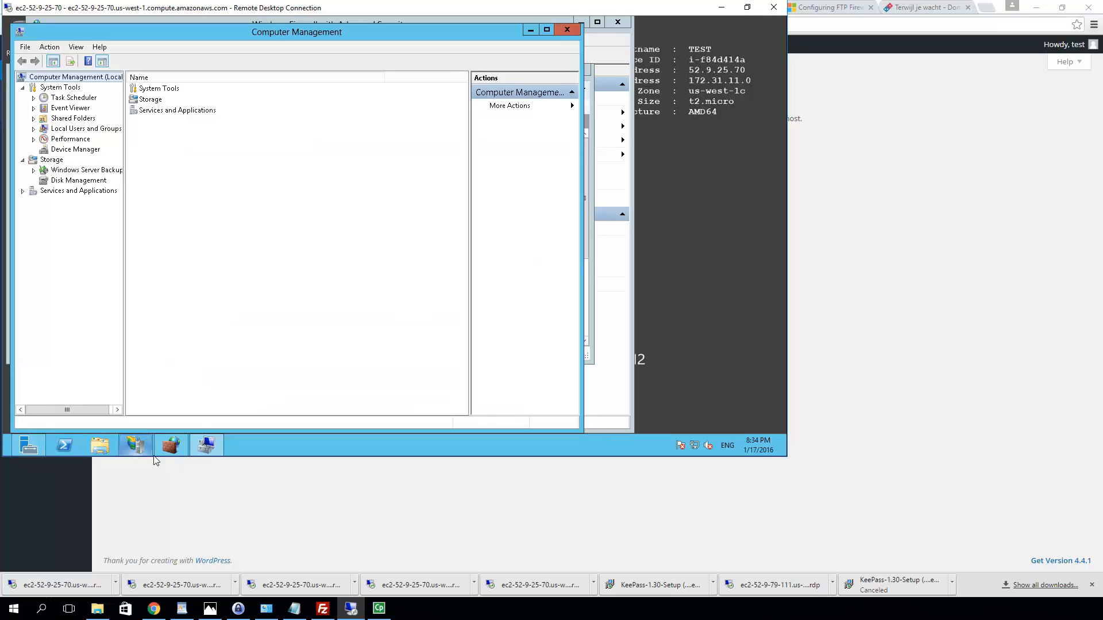
left_click(25, 449)
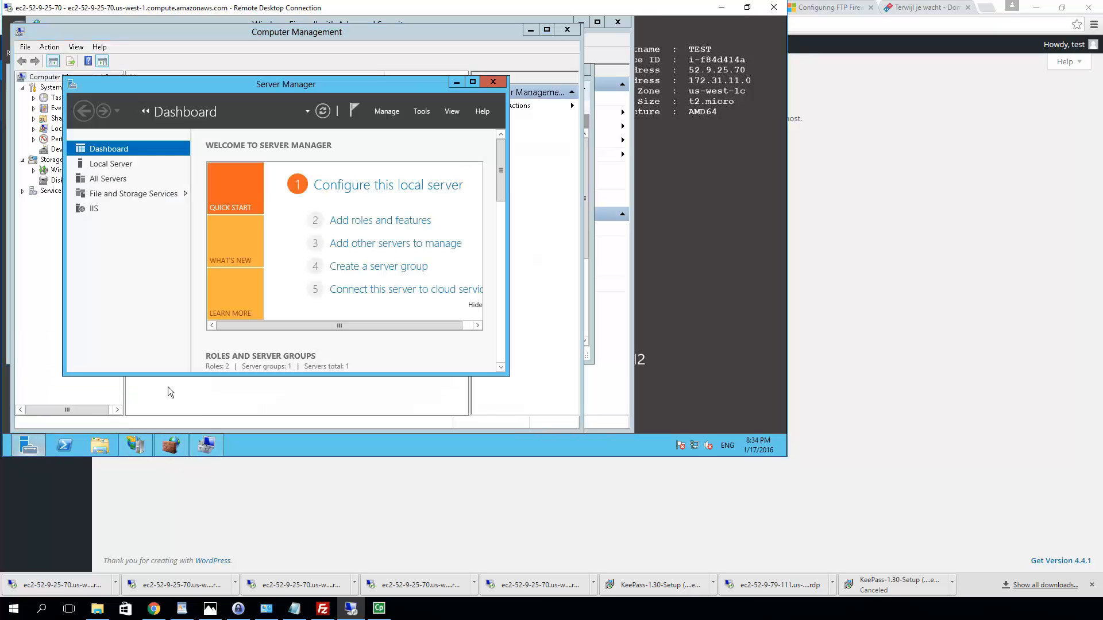
left_click(422, 112)
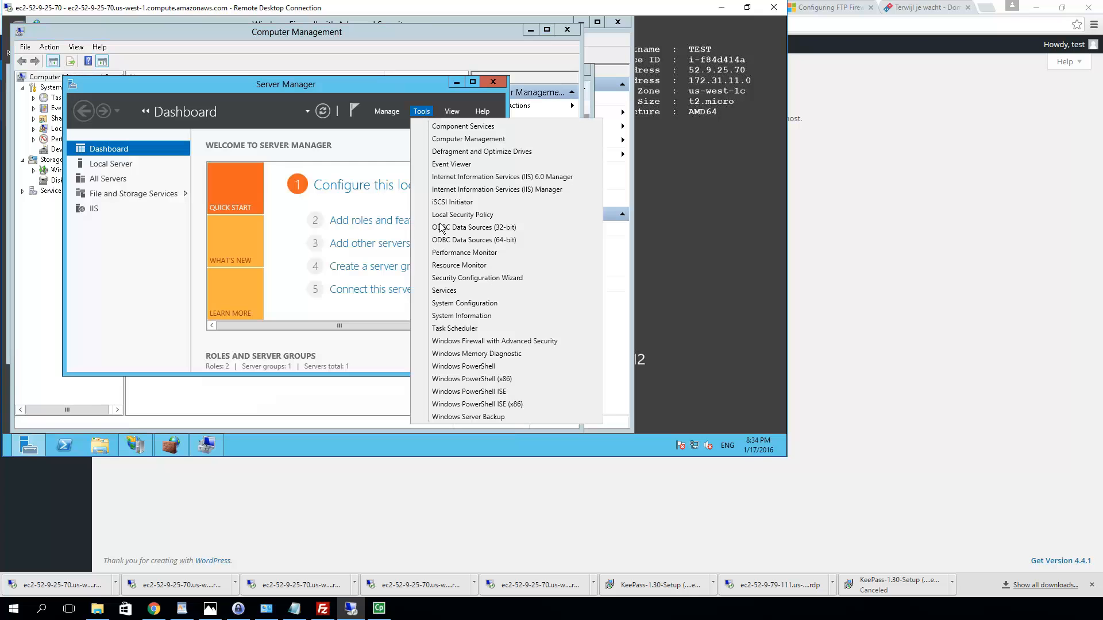
left_click(309, 31)
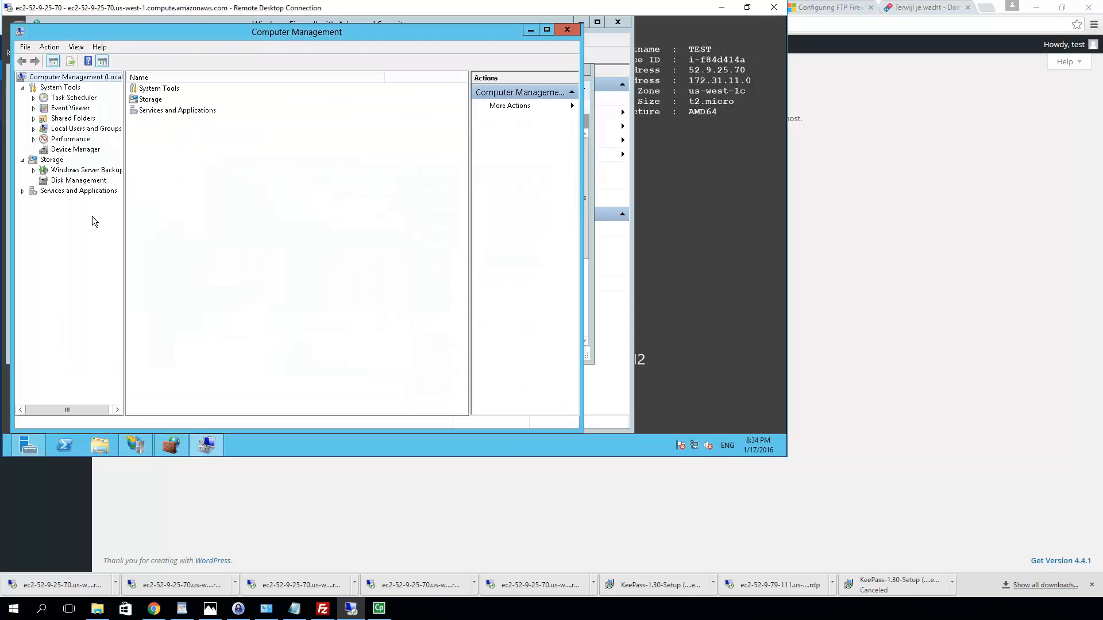
left_click(66, 129)
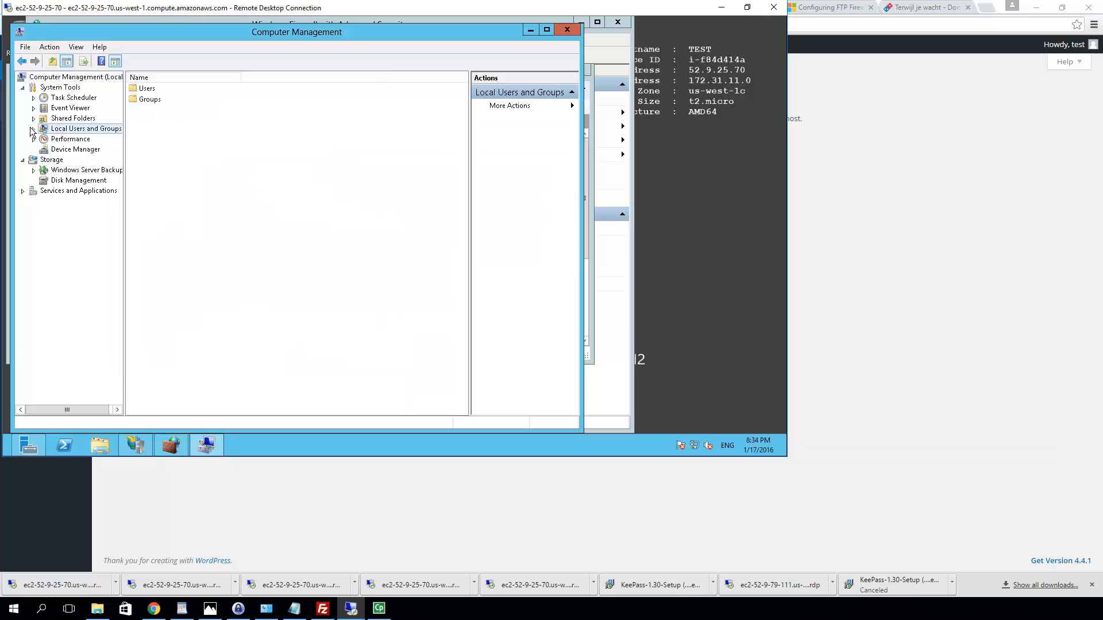
double_click(141, 89)
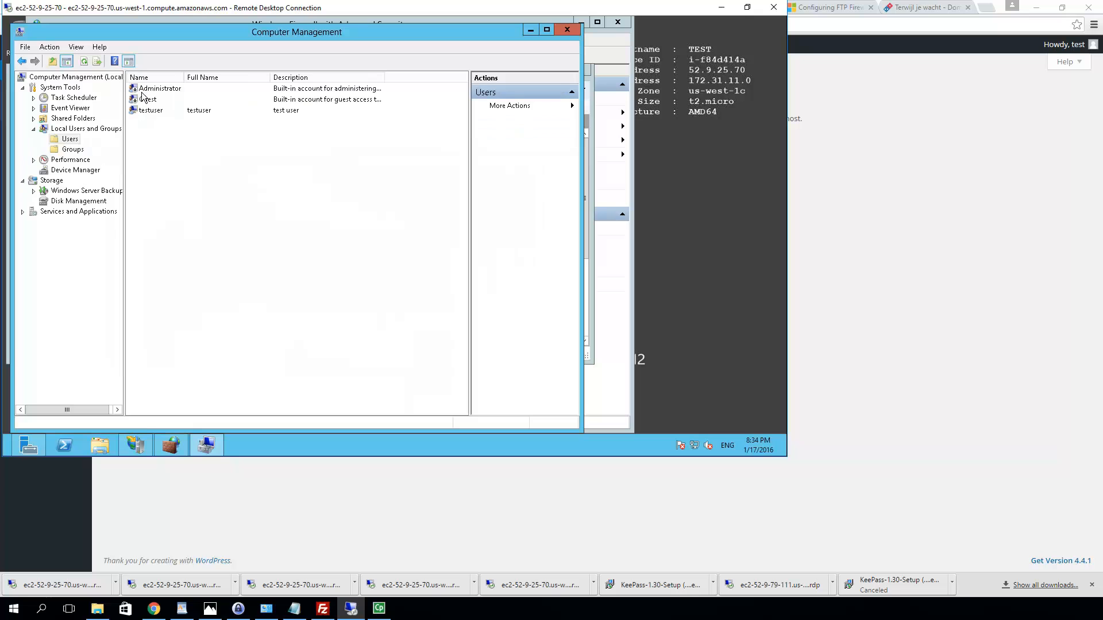
Step: Start a new local user and set its user name to wpftp, copied from the WP FTP user entry in KeePass
right_click(197, 176)
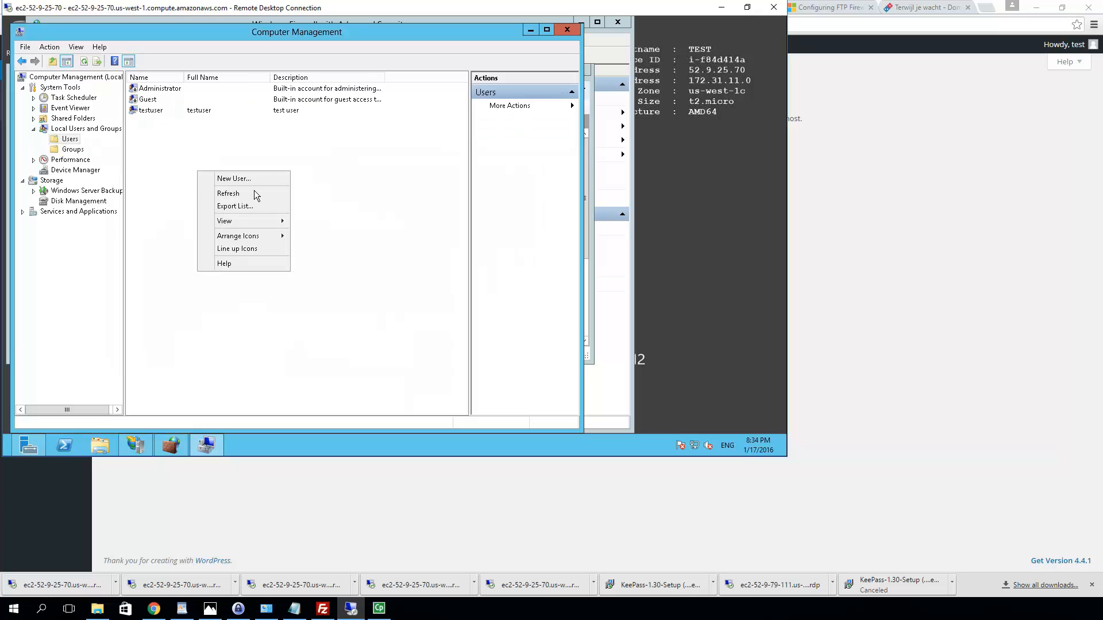
left_click(259, 179)
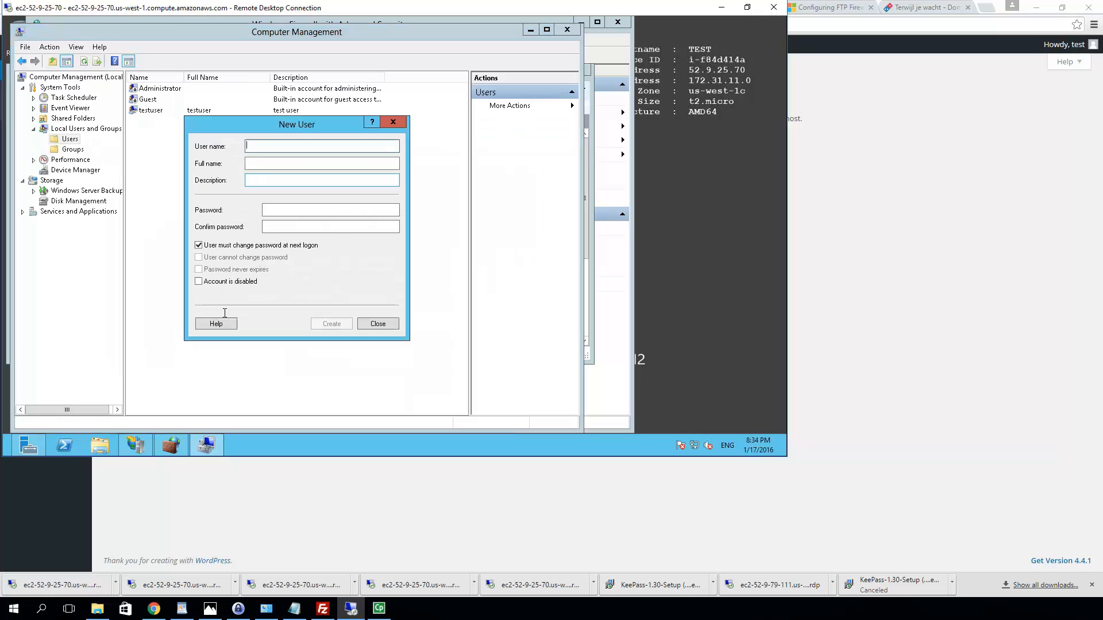
left_click(239, 610)
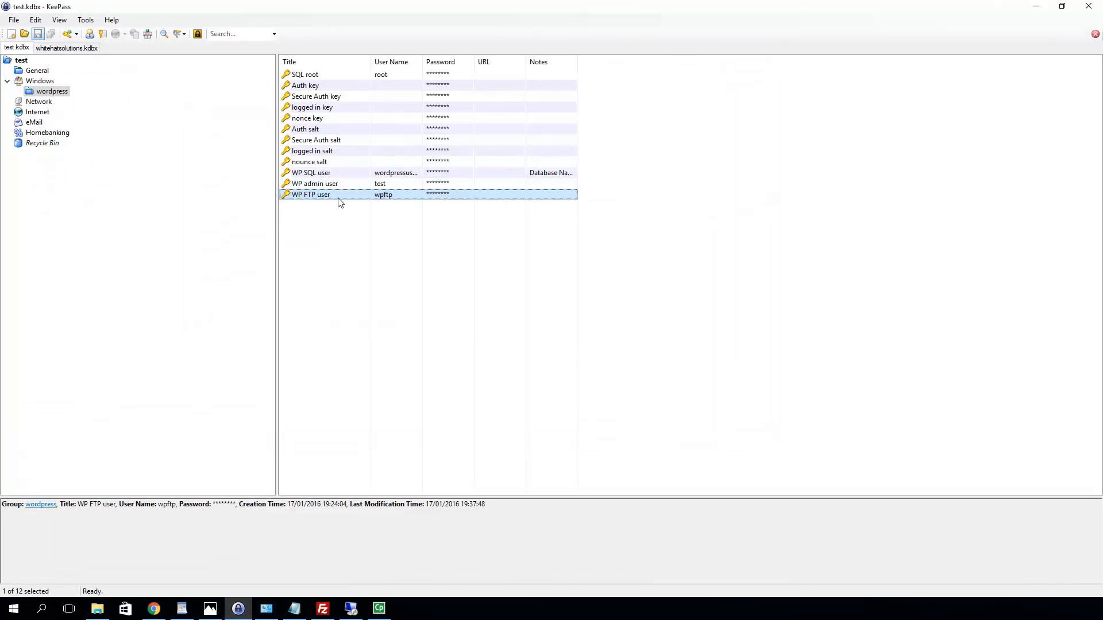
right_click(339, 199)
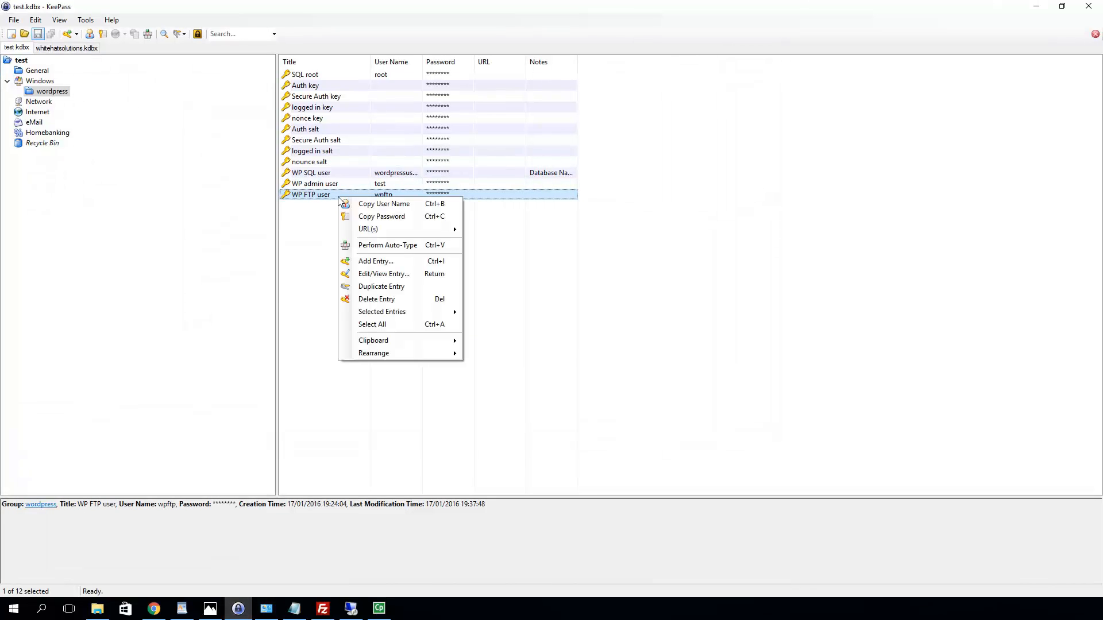
left_click(382, 205)
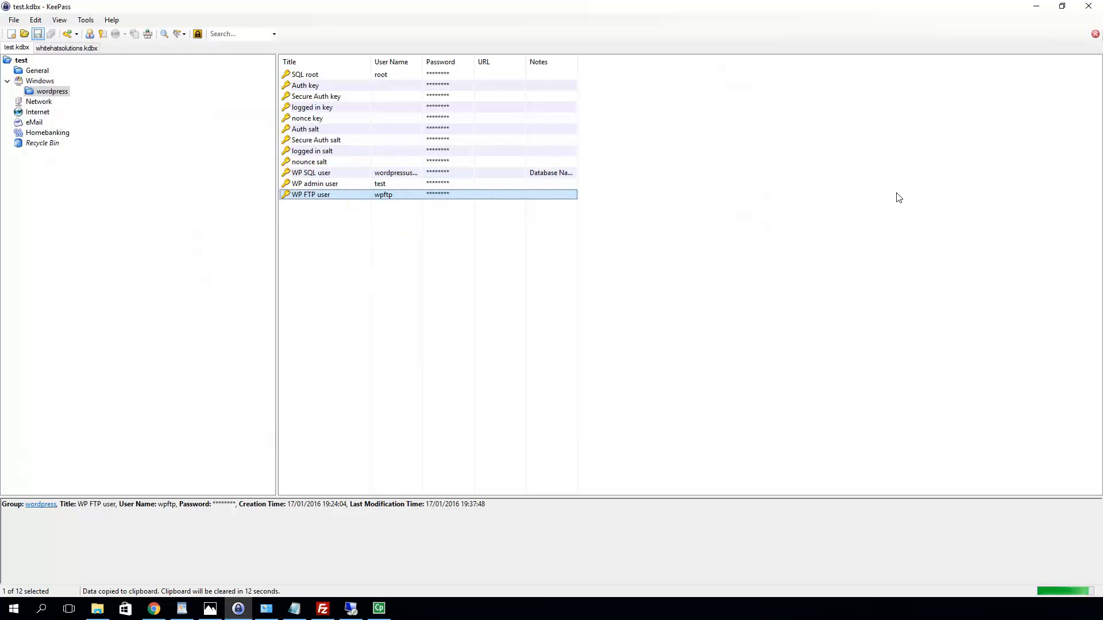
left_click(1038, 7)
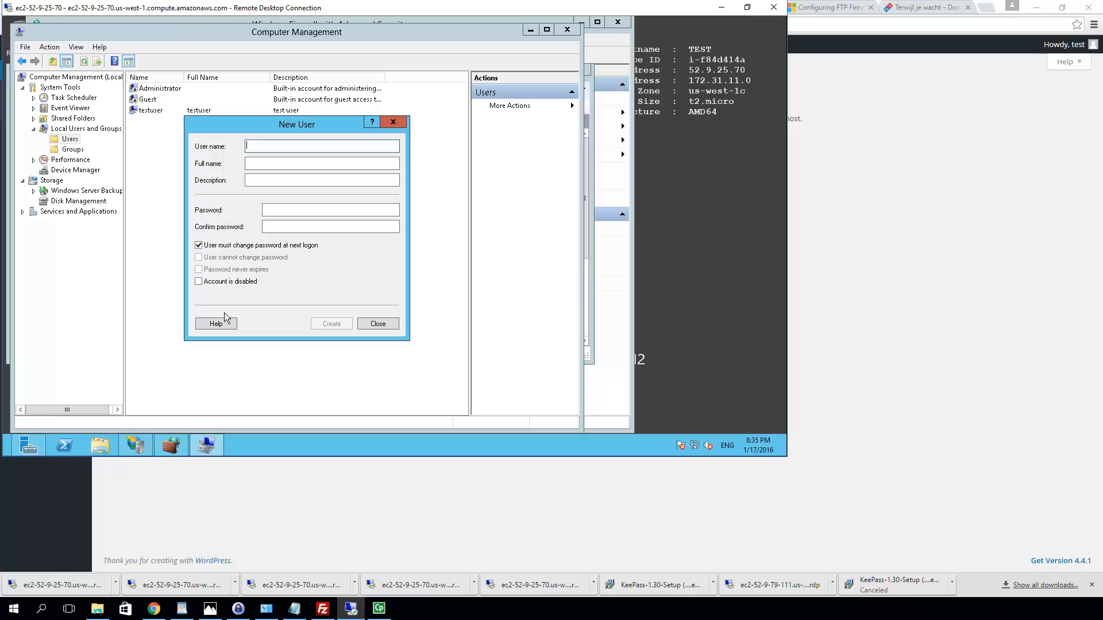
right_click(339, 144)
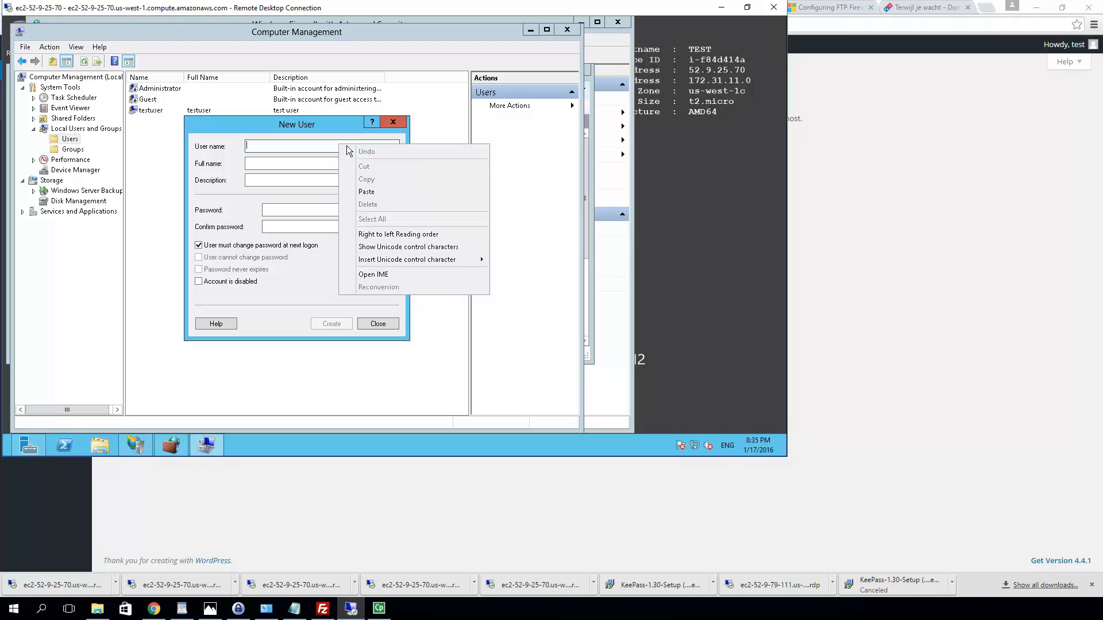
left_click(367, 192)
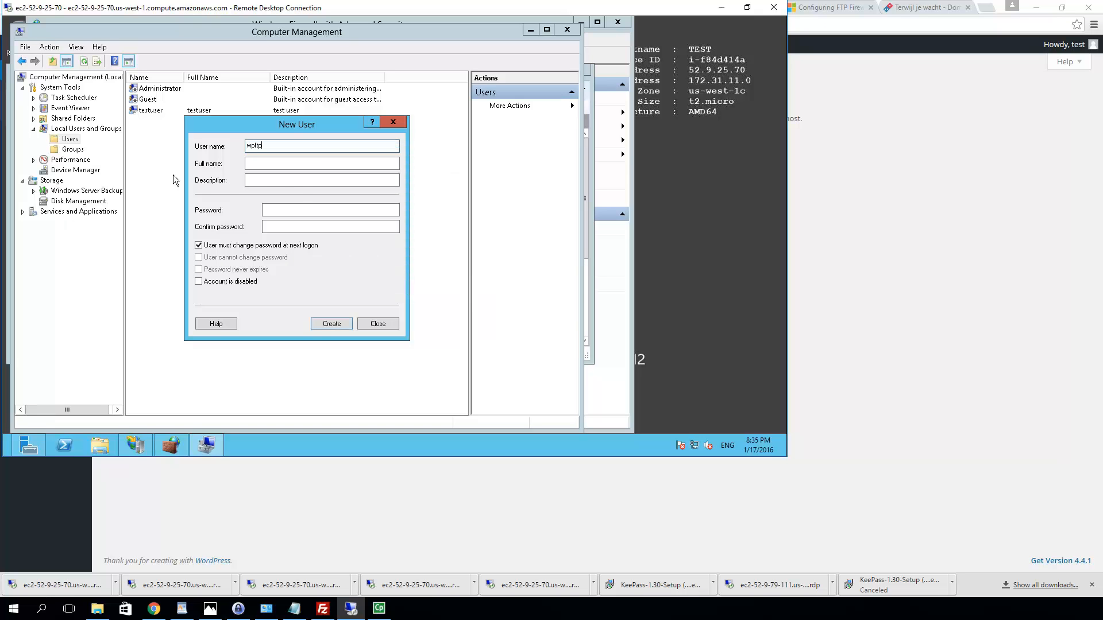
Step: Fill in and confirm the new user's password with the one copied from the WP FTP user entry in KeePass
left_click(271, 210)
mouse_move(246, 616)
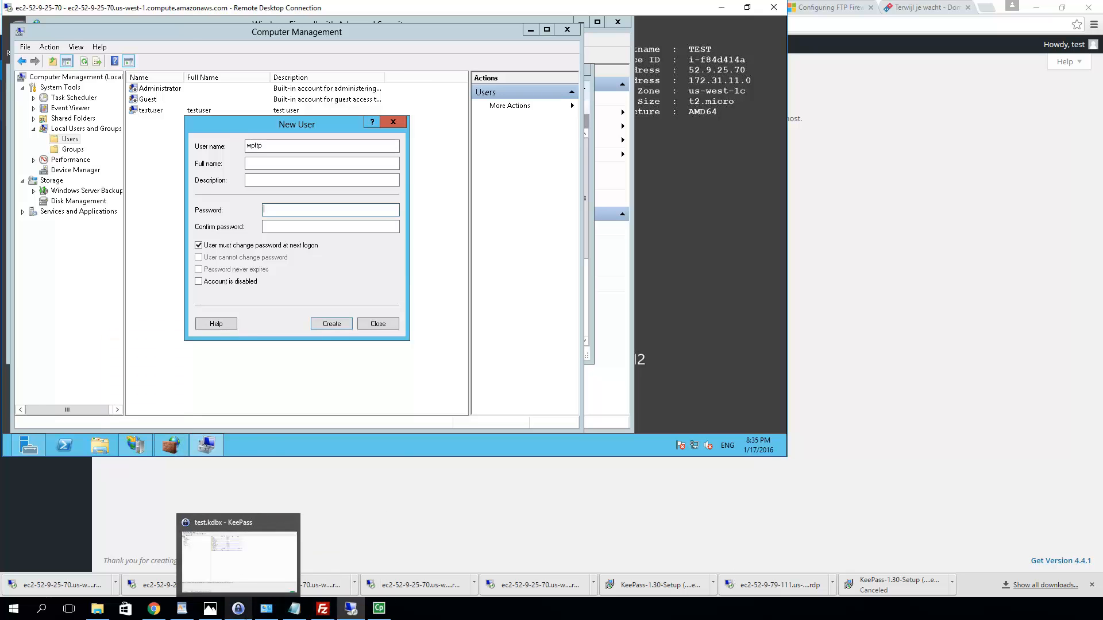
left_click(257, 577)
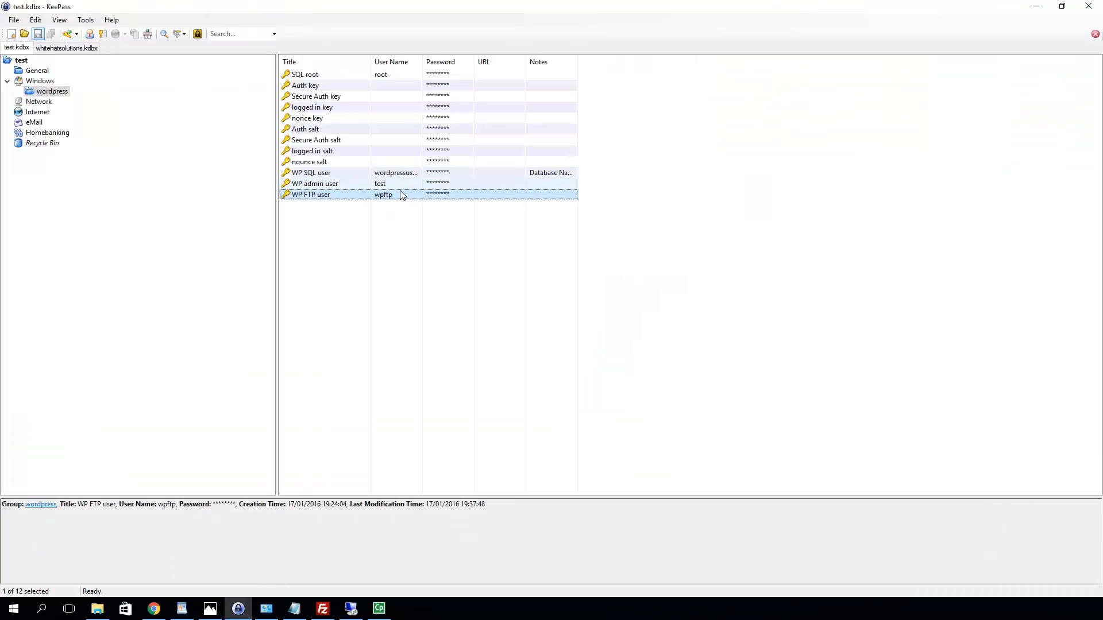
right_click(396, 196)
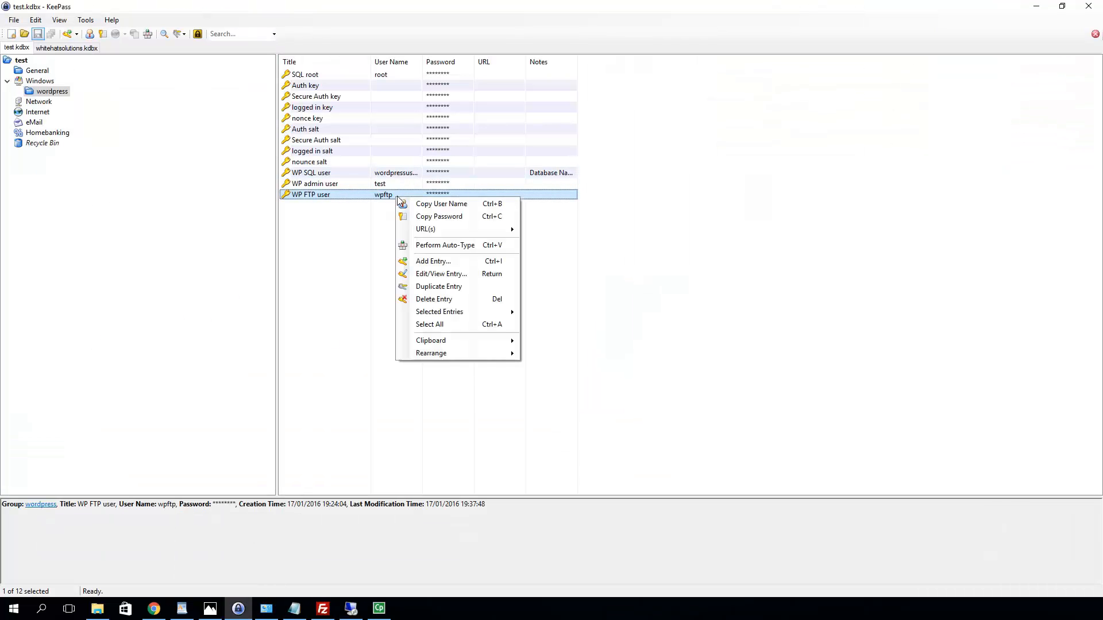
left_click(483, 218)
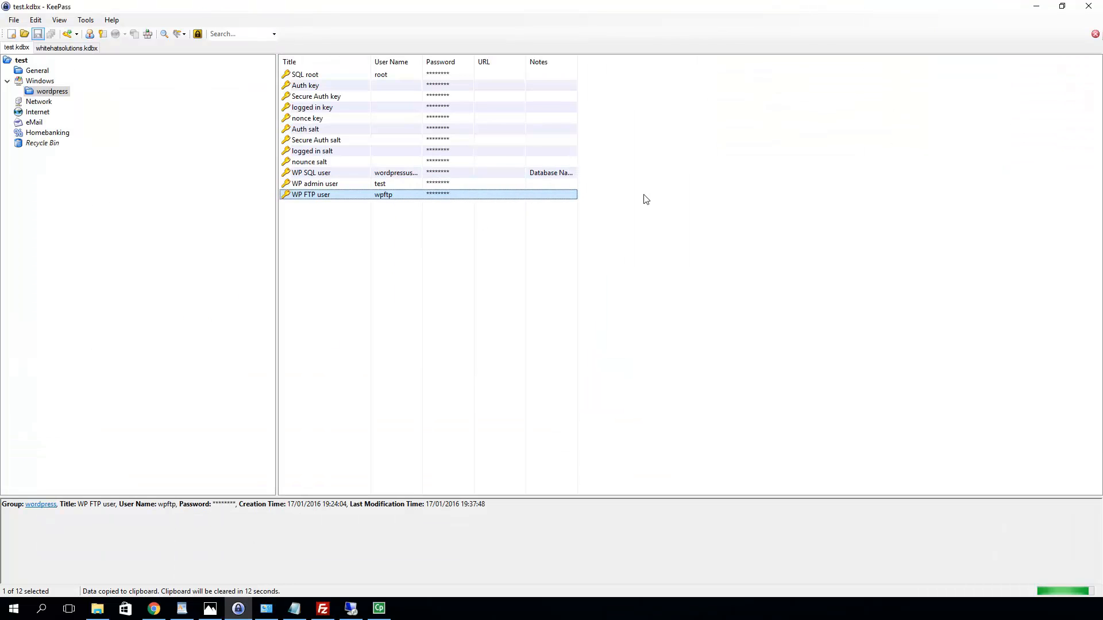
left_click(1037, 7)
left_click(391, 215)
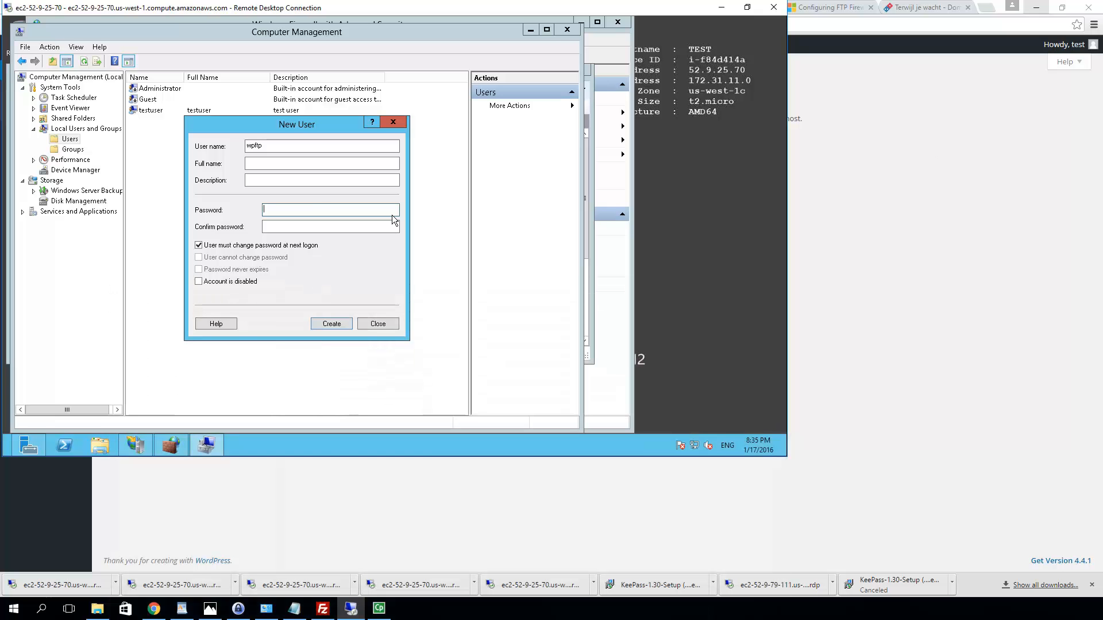
right_click(307, 209)
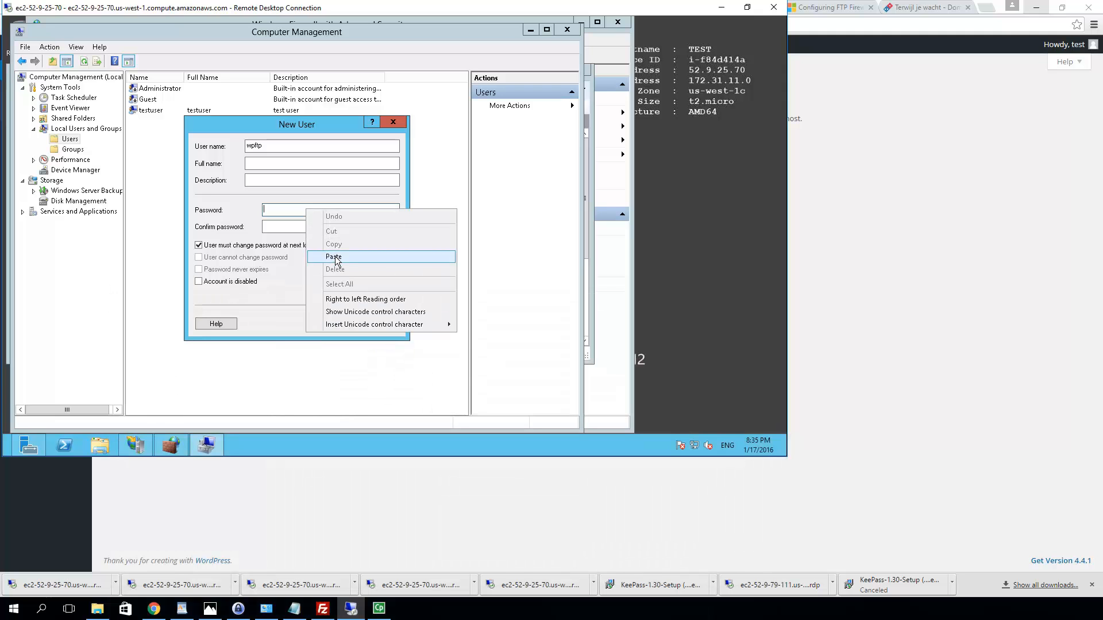
left_click(338, 255)
right_click(287, 229)
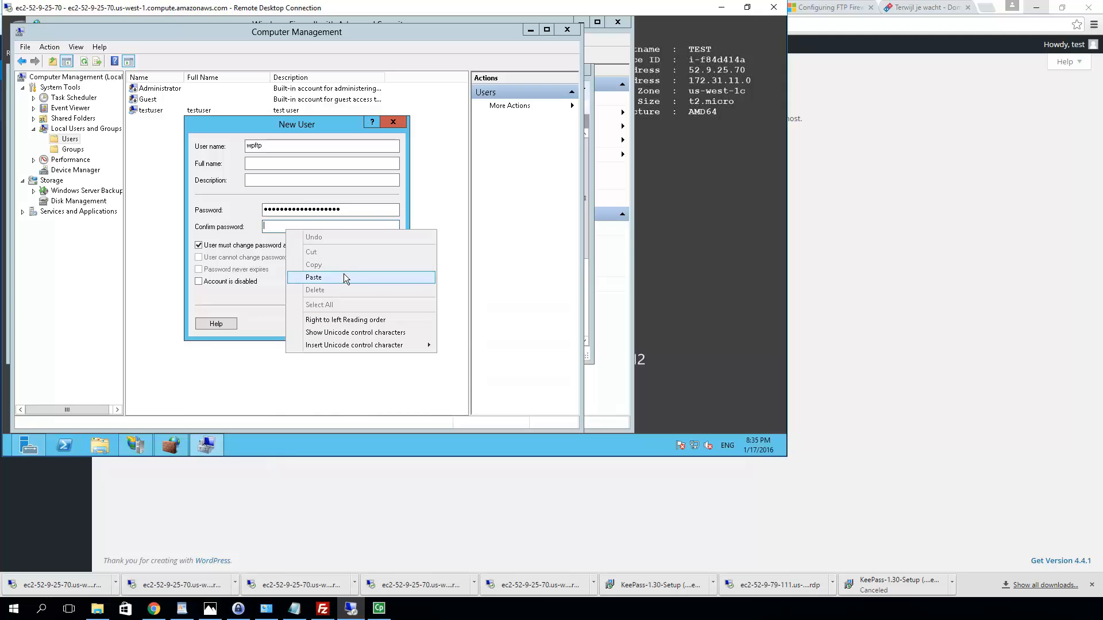
left_click(344, 275)
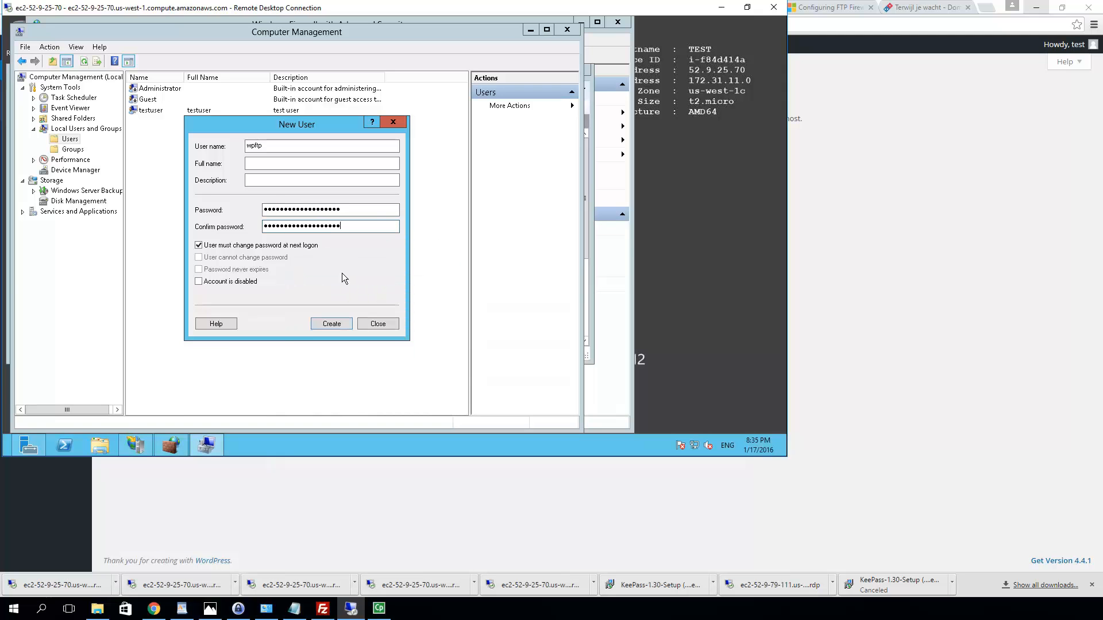
Step: Describe the user as "wp FTP user", replace the forced password change with "User cannot change password" and "Password never expires", and create the account
left_click(275, 183)
type("wp FTP")
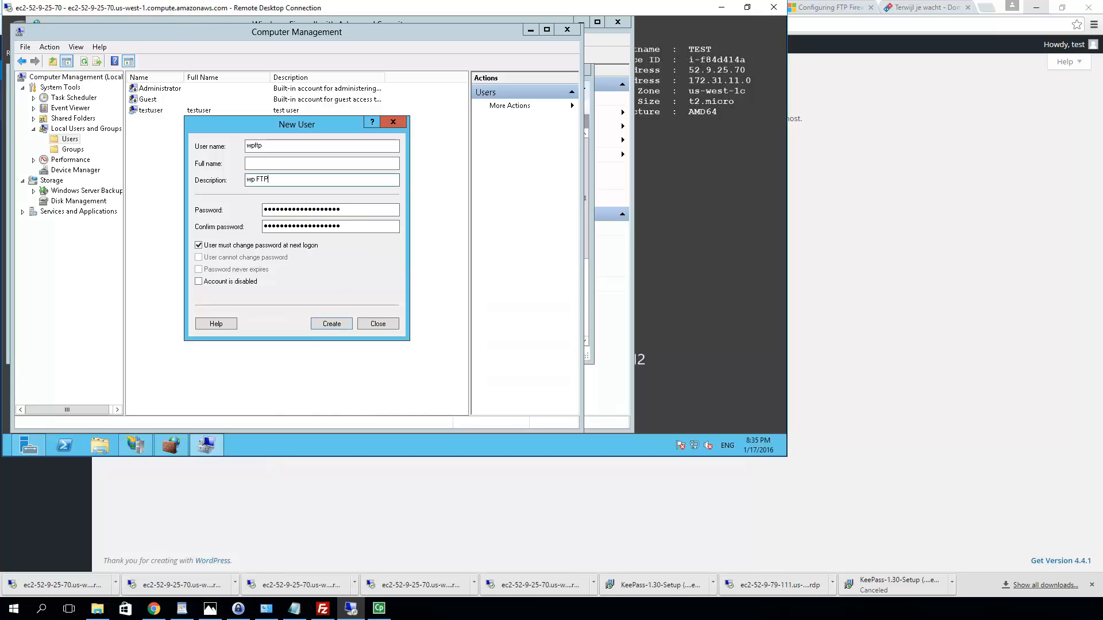
type(" user")
left_click(199, 245)
left_click(199, 258)
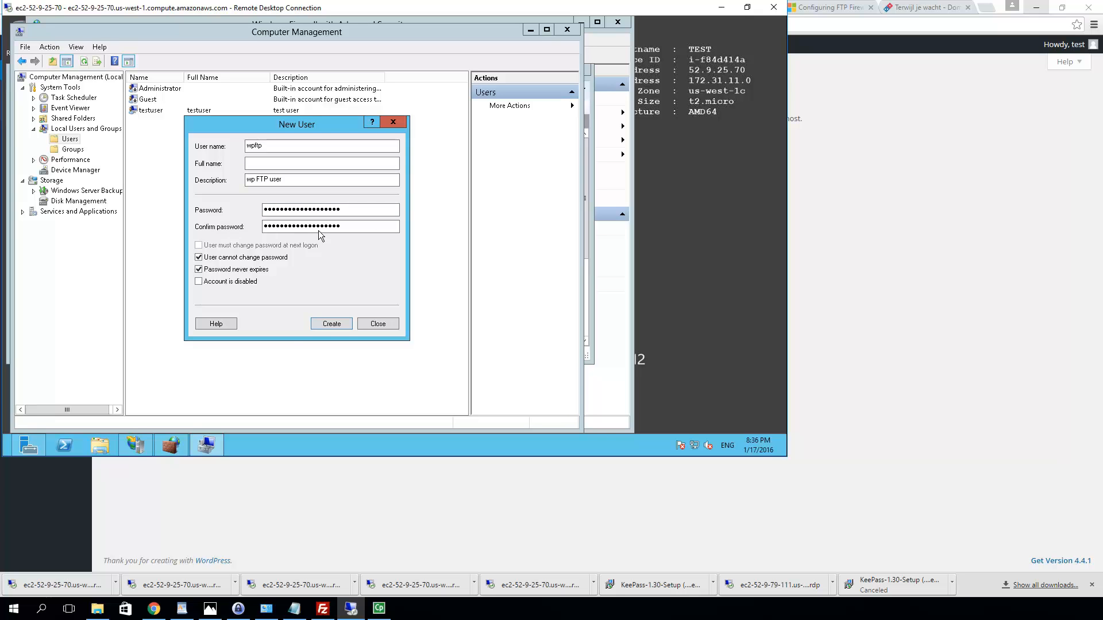
left_click(333, 325)
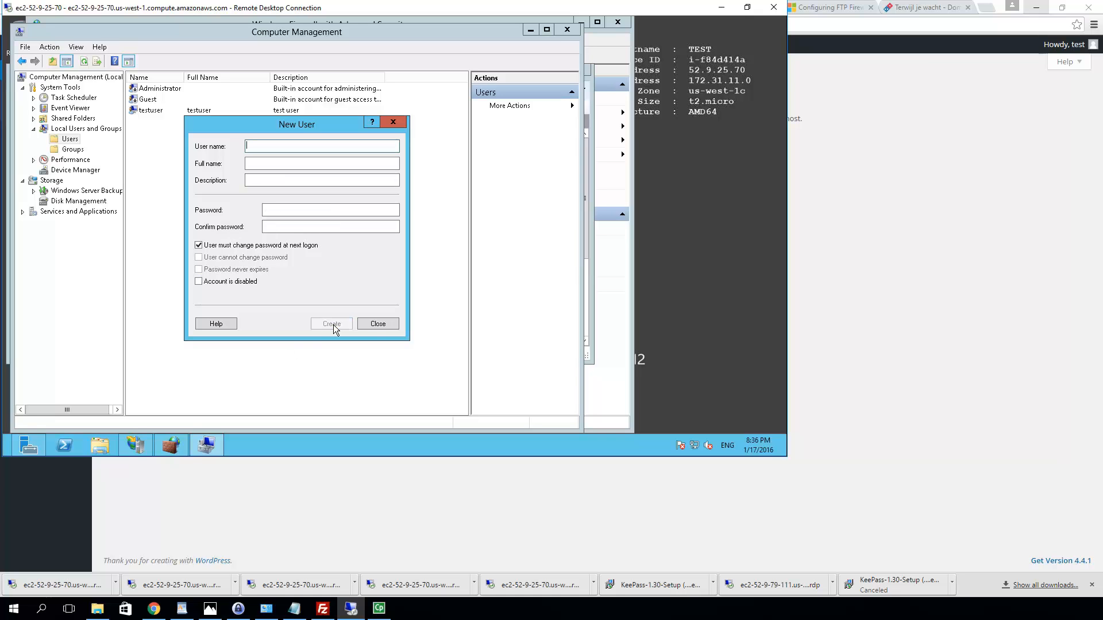
left_click(377, 324)
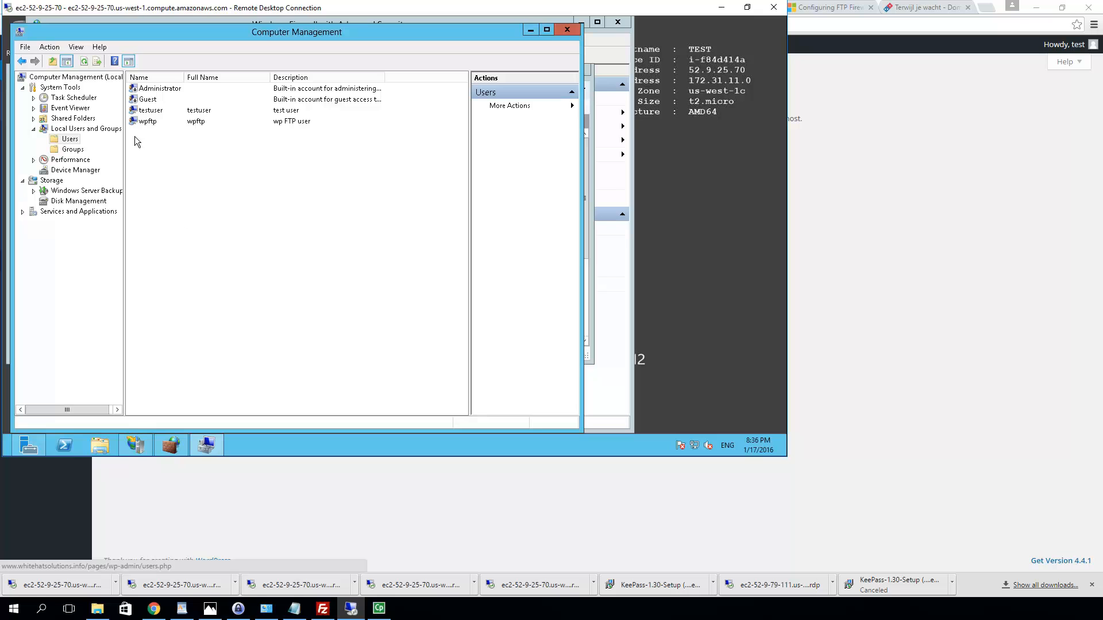
Step: Add wpftp as a member of the local IIS_IUSRS group and minimize Computer Management
left_click(67, 151)
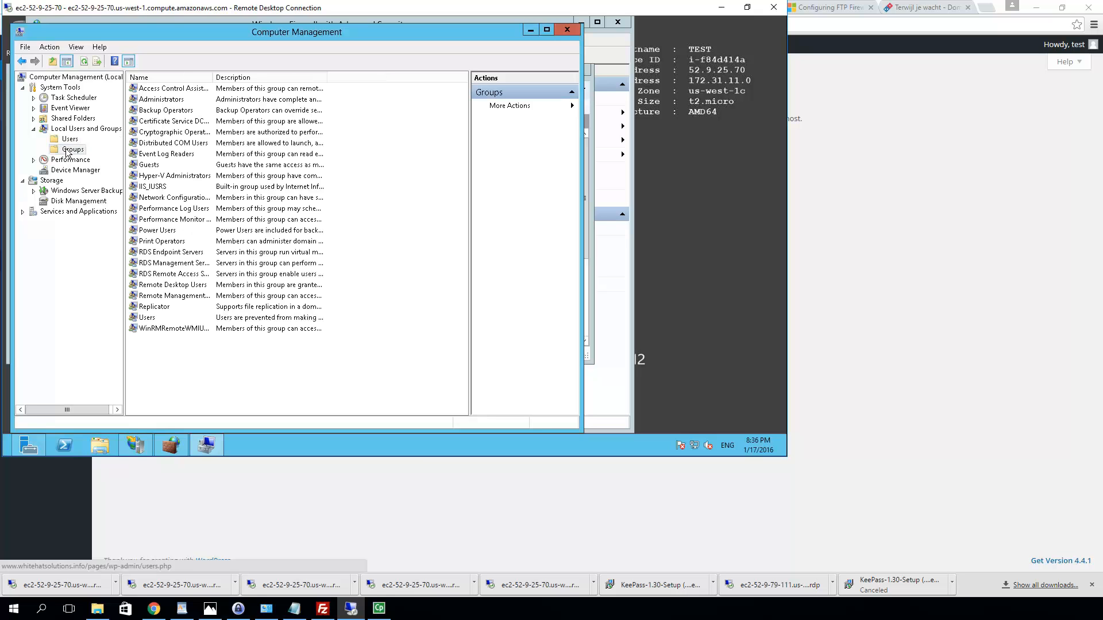
double_click(152, 188)
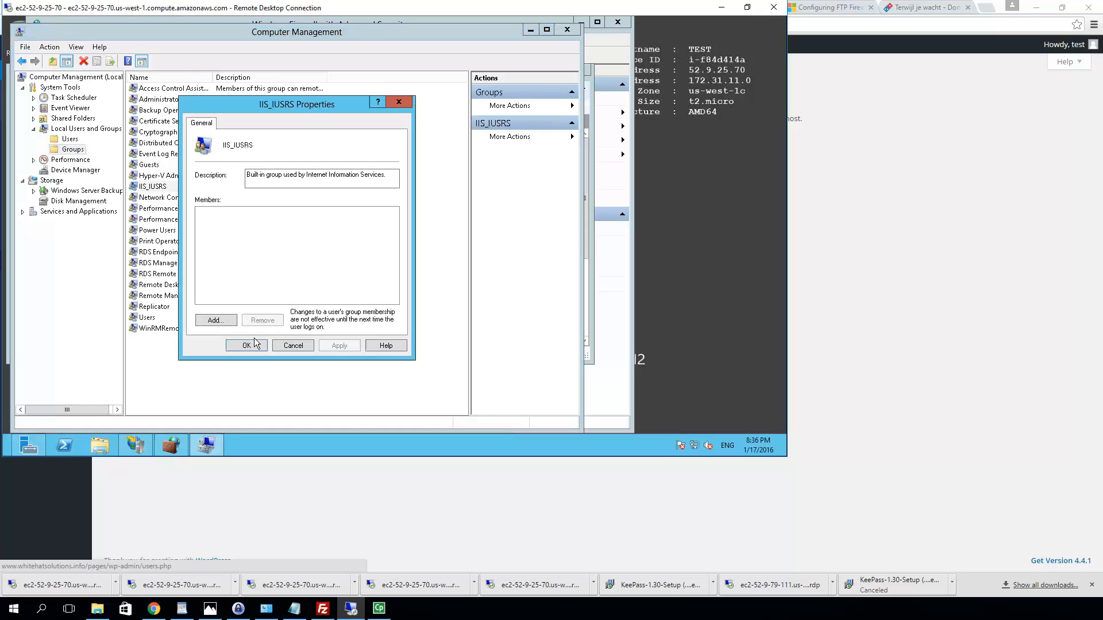
left_click(217, 320)
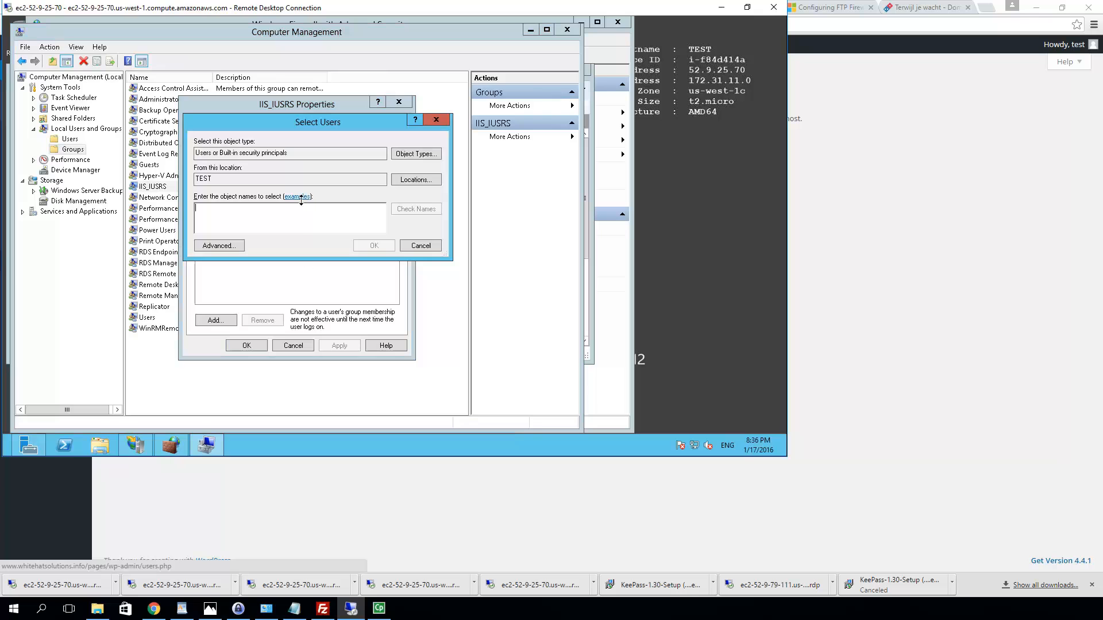
type("wpftp")
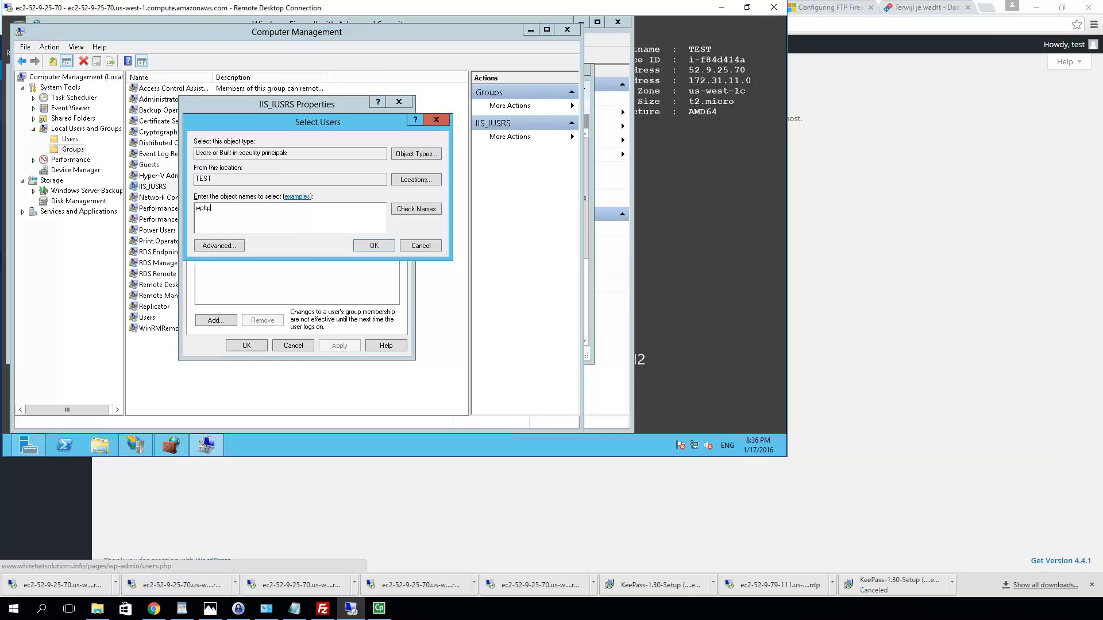
left_click(377, 246)
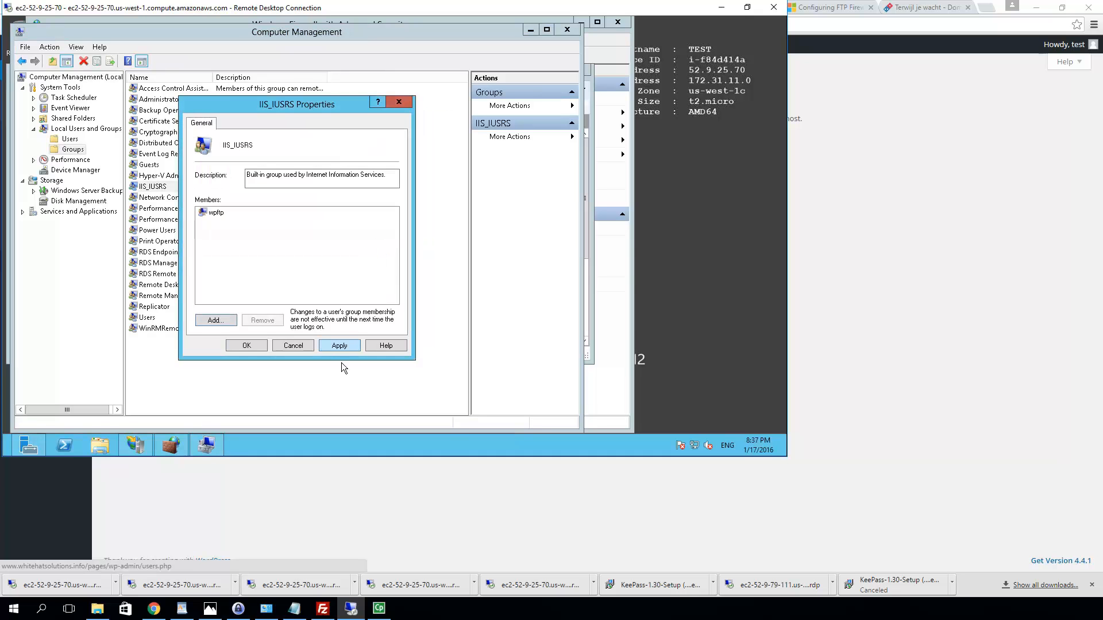
left_click(247, 345)
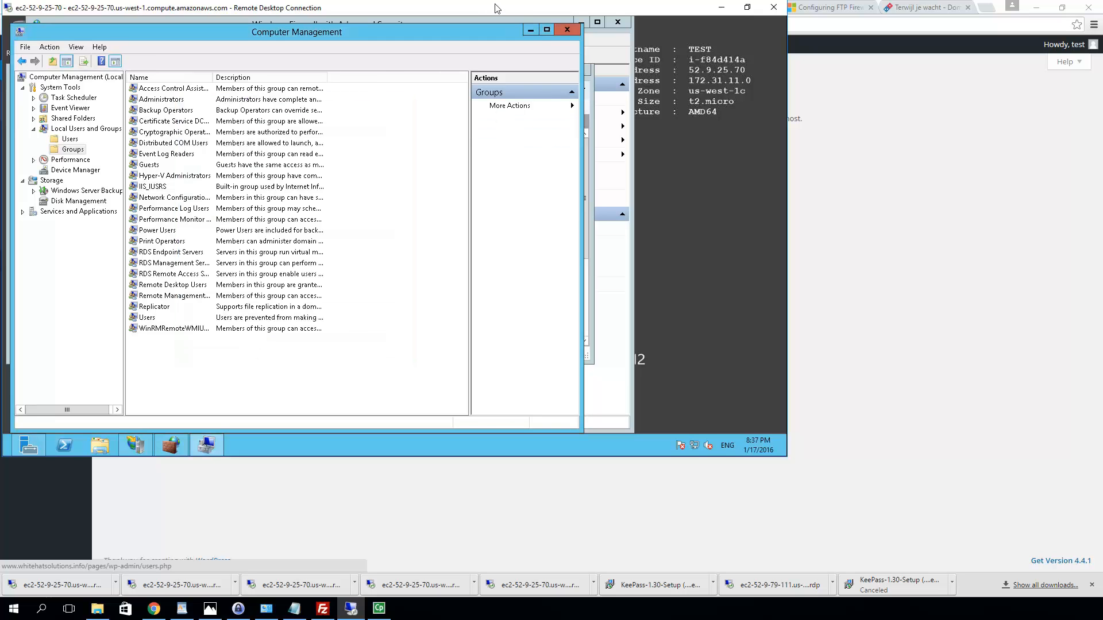
left_click(530, 30)
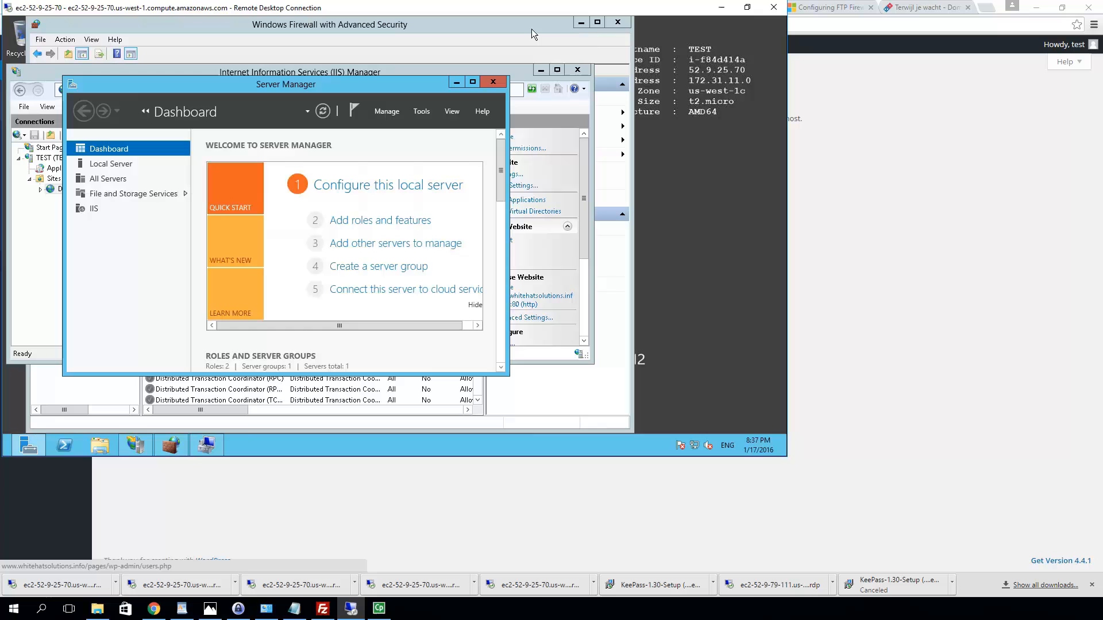
Step: Start adding FTP publishing to the Default Web Site in IIS Manager, with the SSL option set to No SSL
left_click(532, 358)
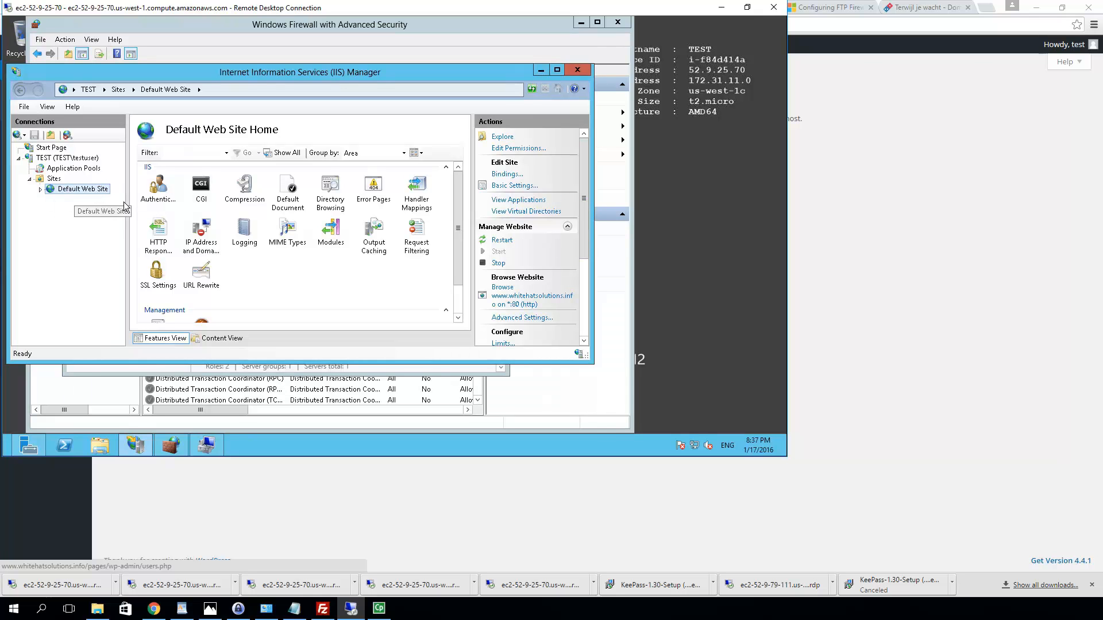
left_click_drag(587, 232, 598, 336)
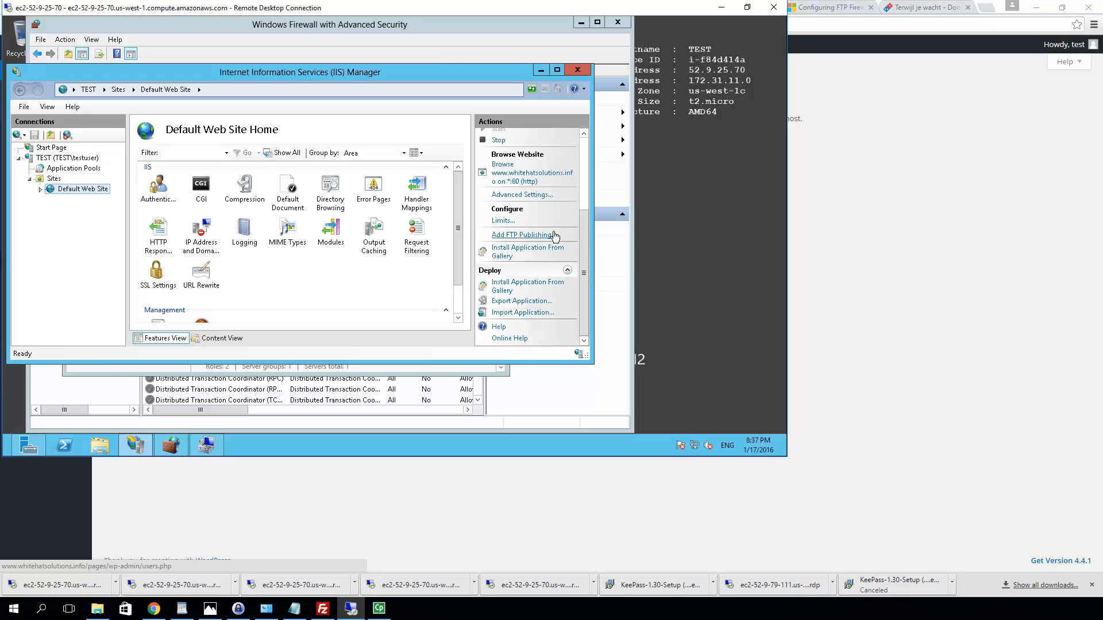
left_click(525, 236)
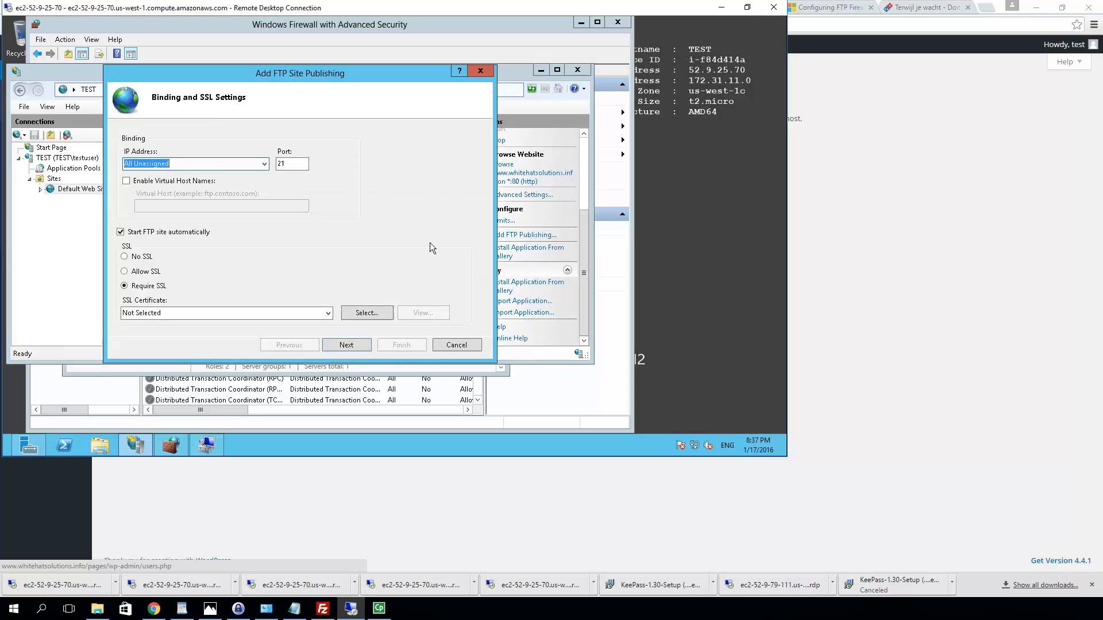
left_click(124, 257)
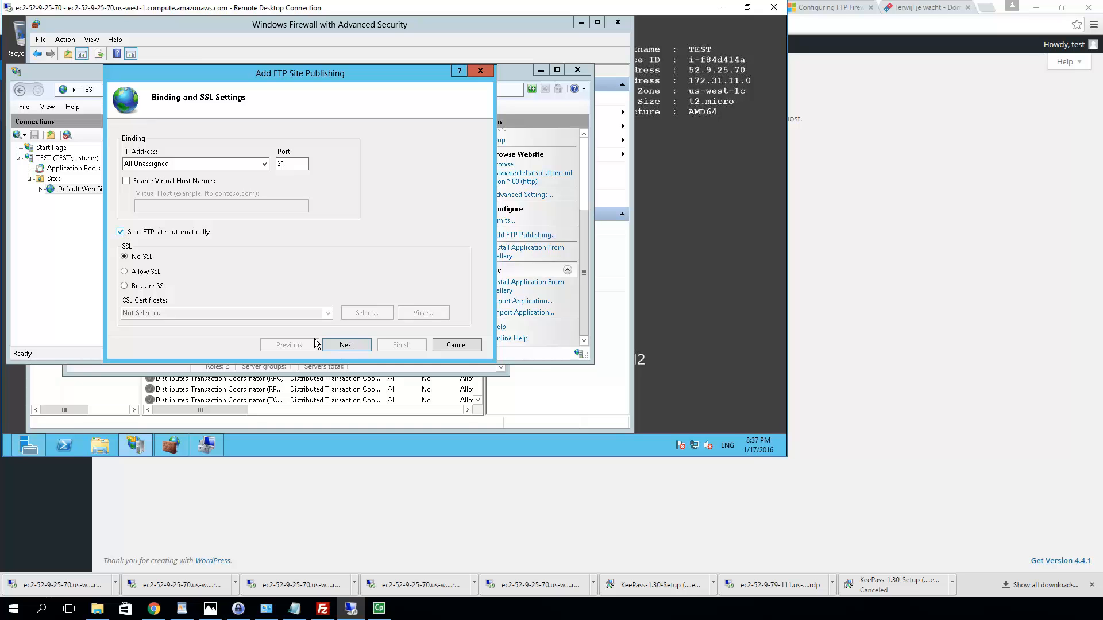
left_click(348, 344)
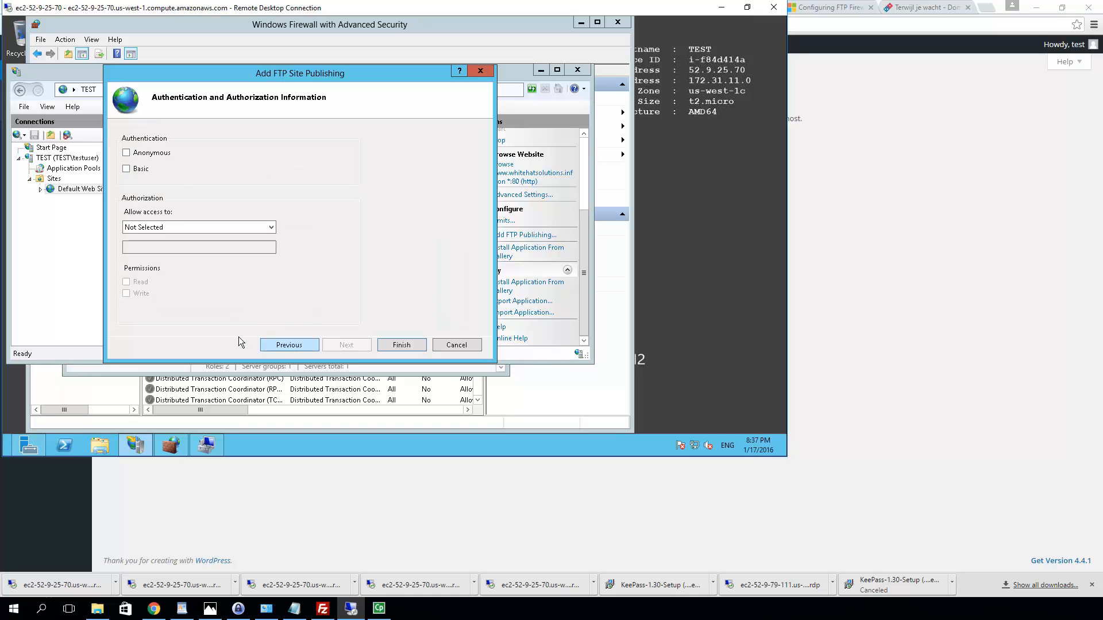
Step: Enable Basic authentication, authorize the specified user wpftp with Read and Write permissions, and finish adding FTP publishing
left_click(127, 171)
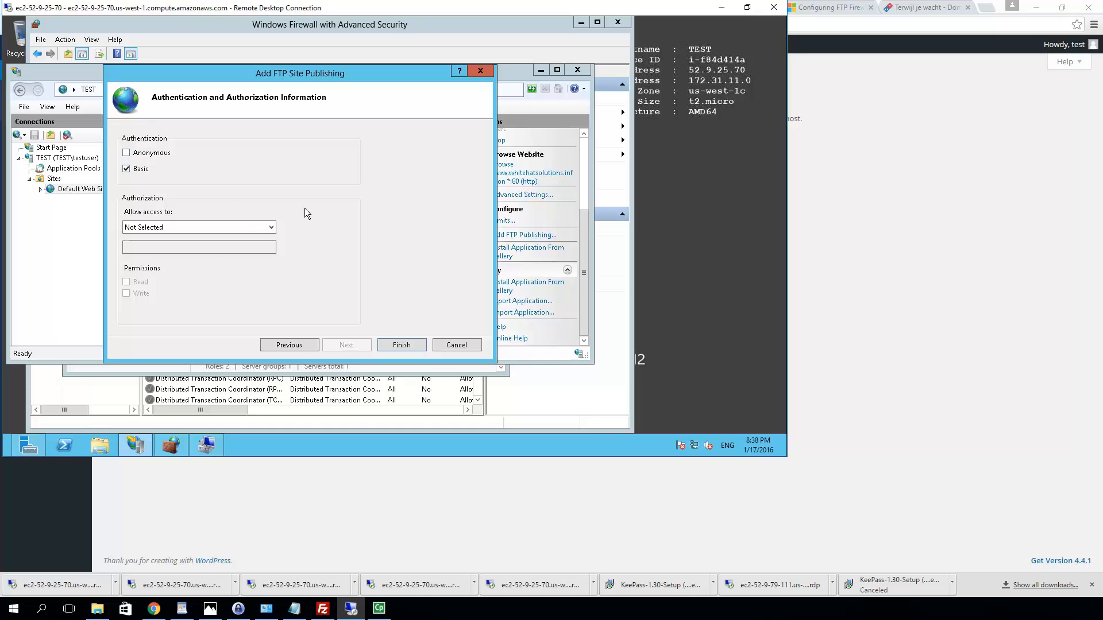
left_click(270, 228)
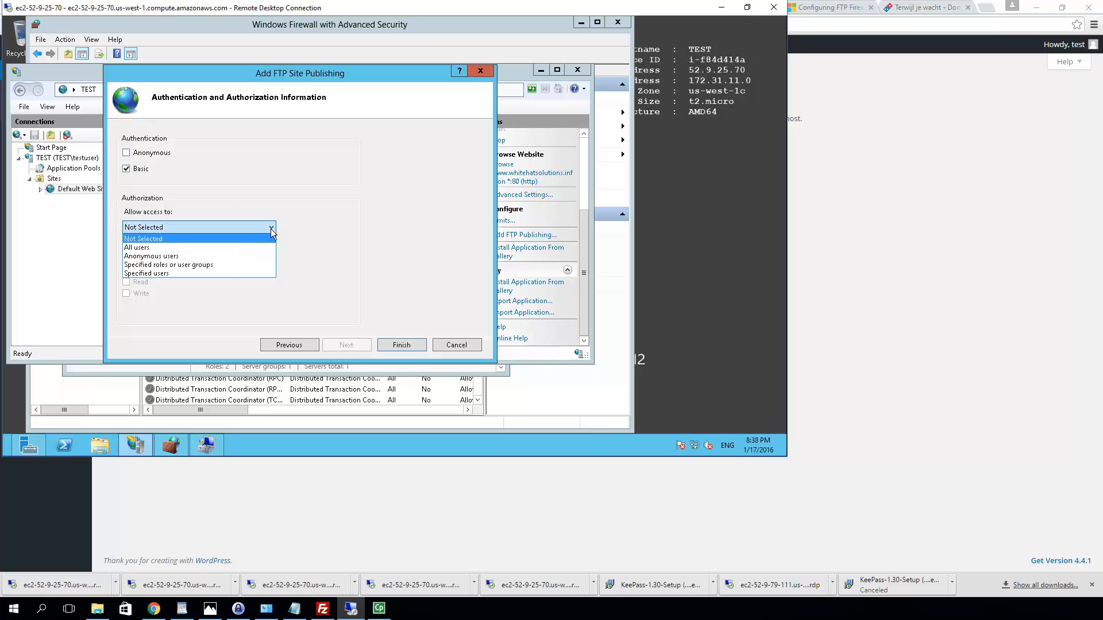
left_click(229, 274)
left_click(136, 246)
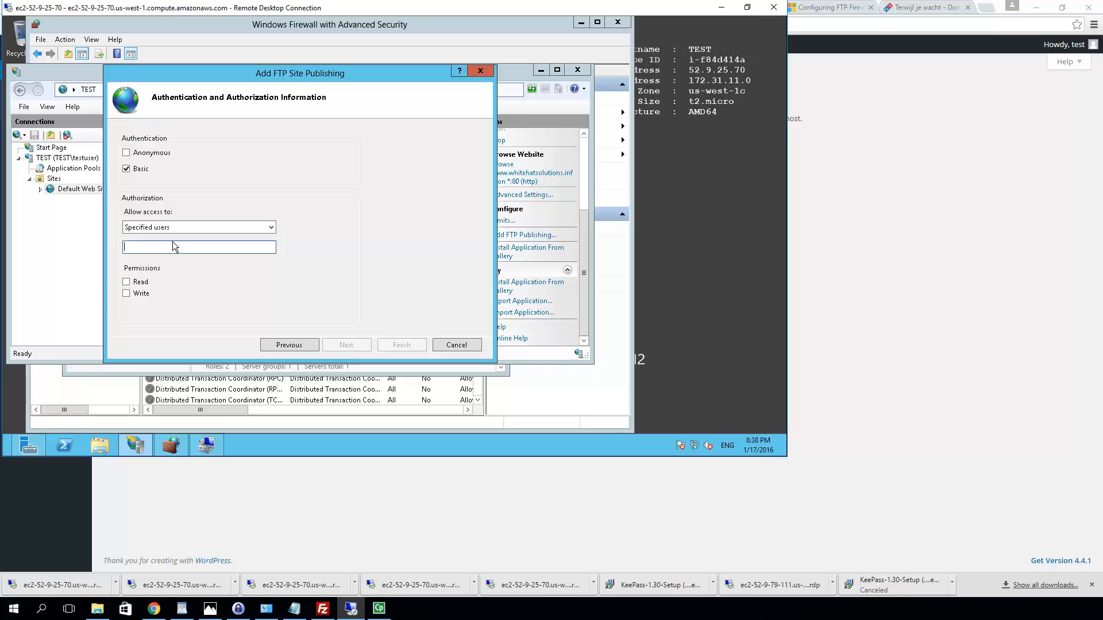
type("wpftp")
left_click(126, 282)
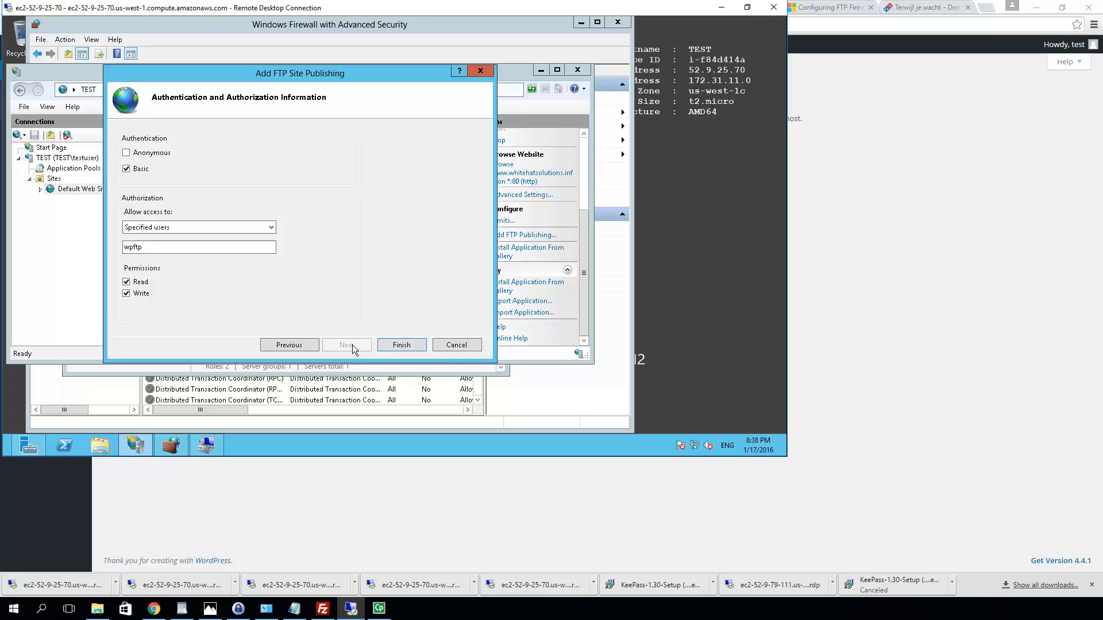
left_click(402, 345)
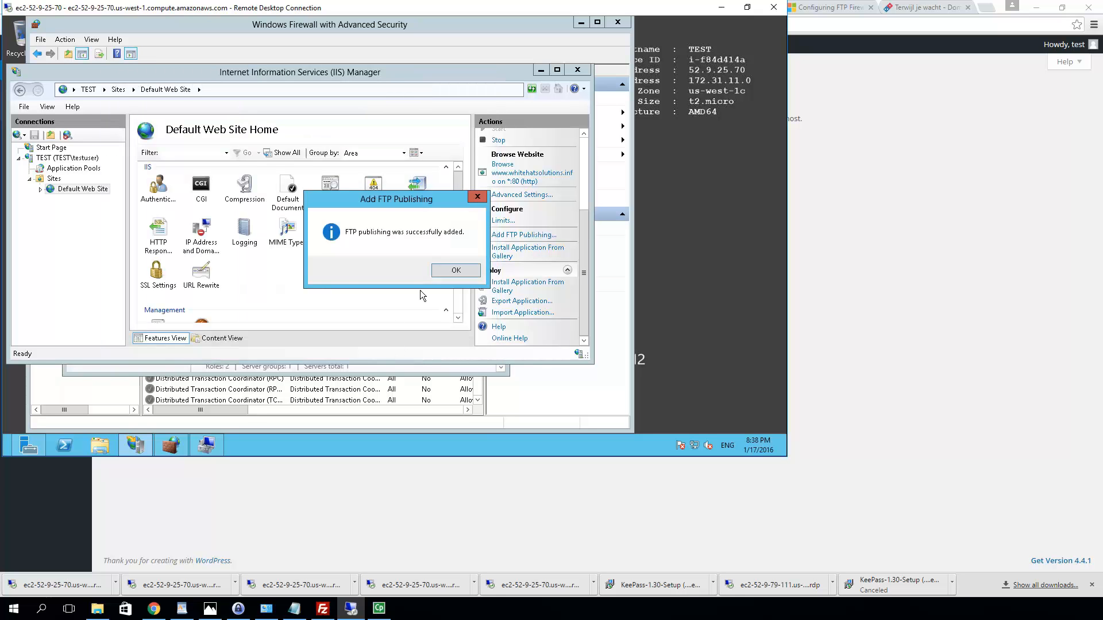
left_click(443, 273)
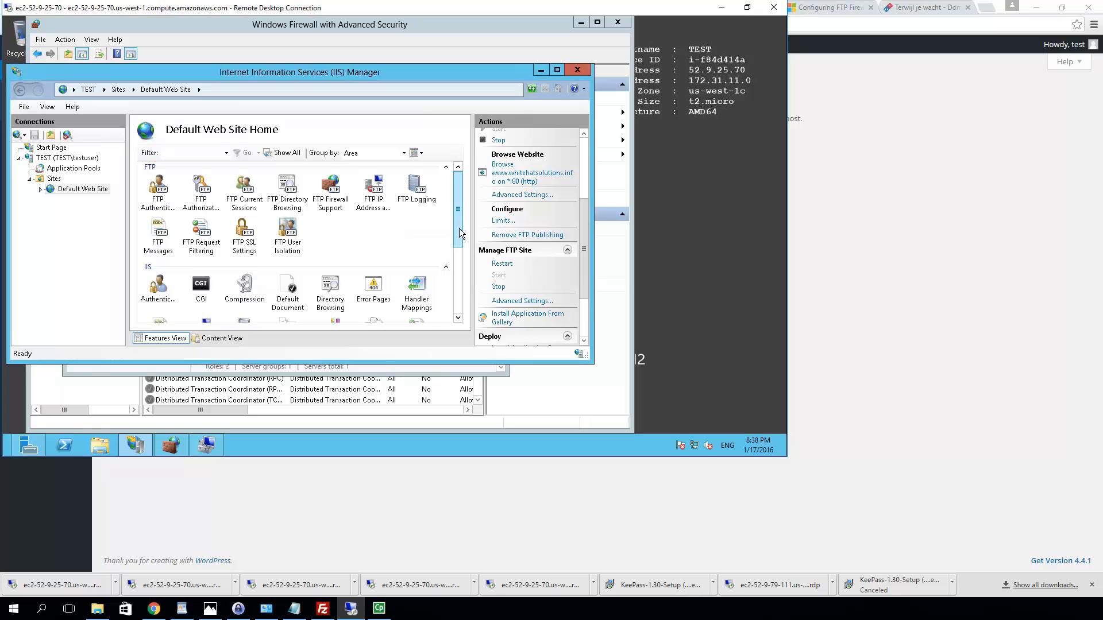
Step: Check the Default Web Site's FTP Firewall Support settings and close IIS Manager
left_click_drag(460, 238, 457, 207)
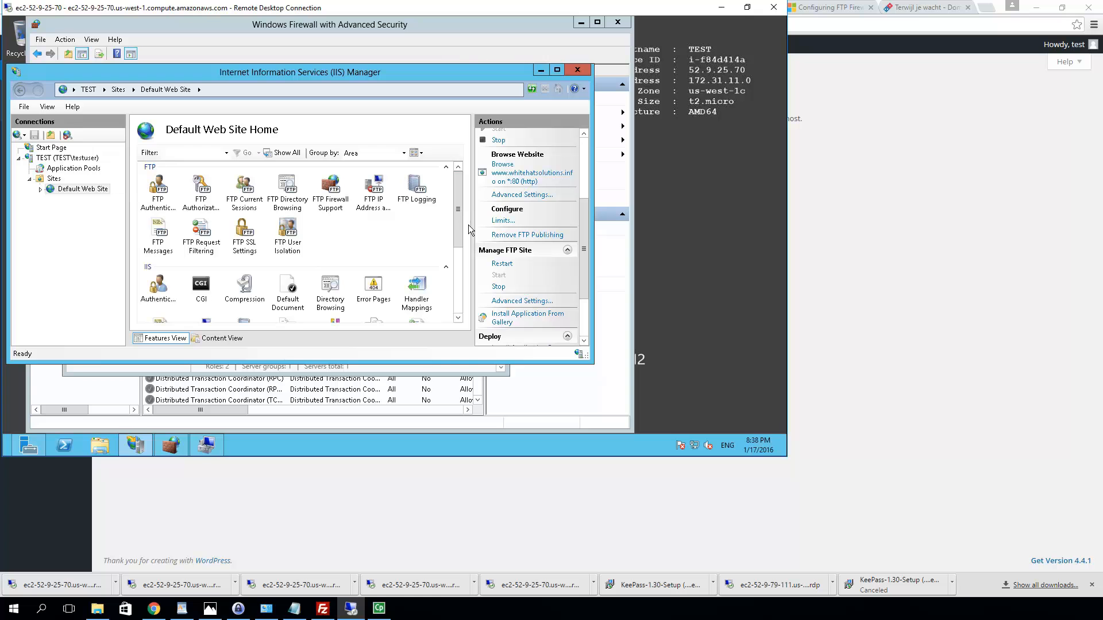
left_click_drag(457, 208, 465, 197)
double_click(332, 190)
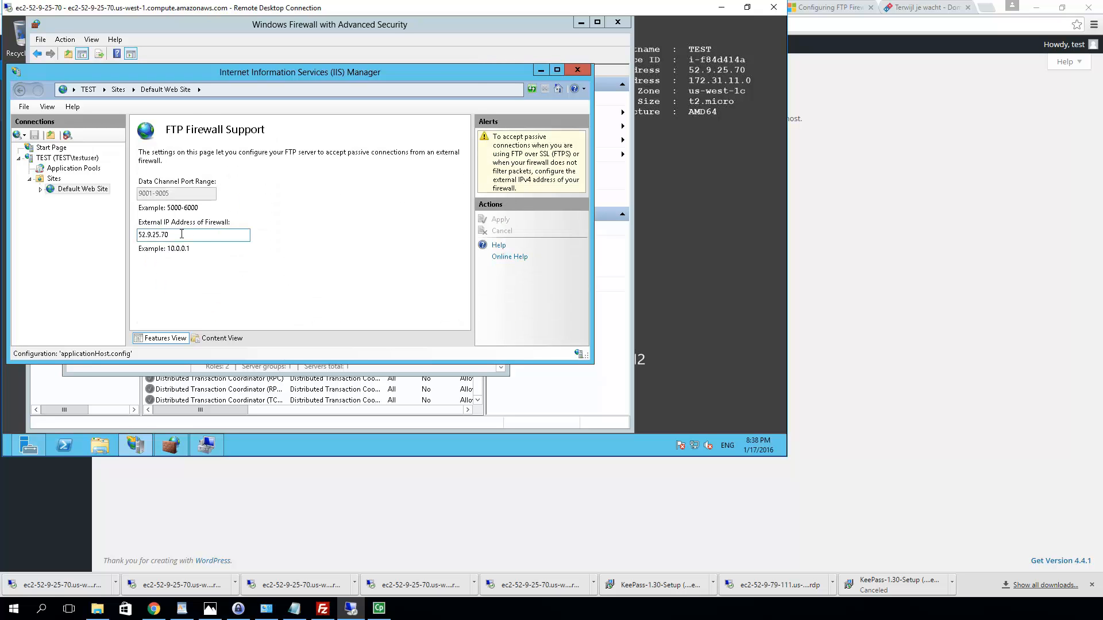
left_click(577, 70)
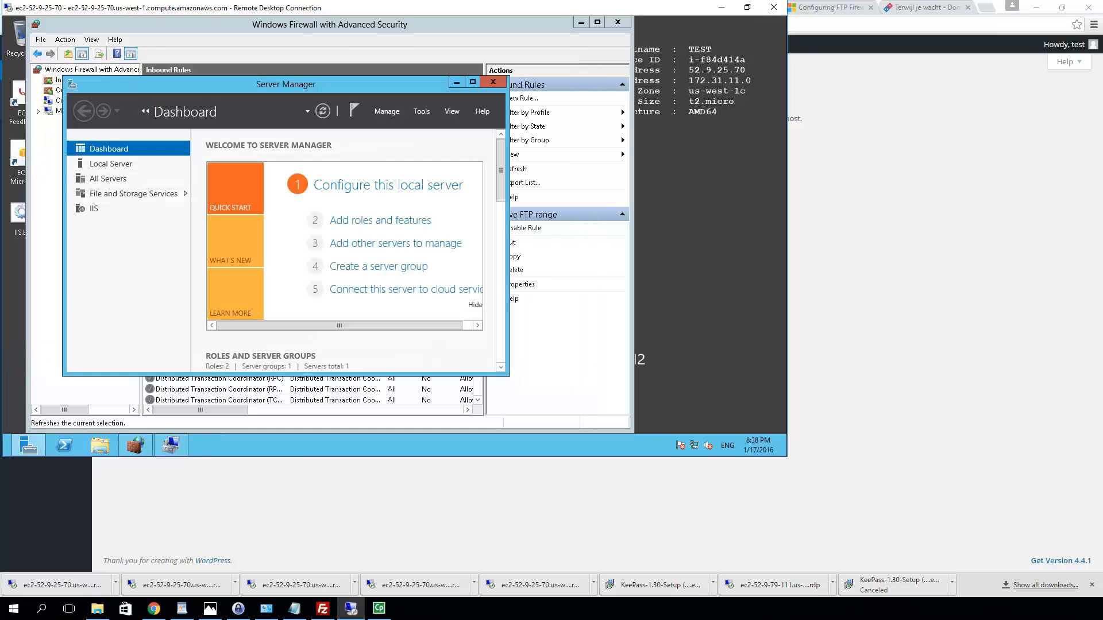
Step: Switch to FileZilla and reconnect to 52.9.25.70 as wpftp, aborting the previous connection and using the current tab
left_click(319, 614)
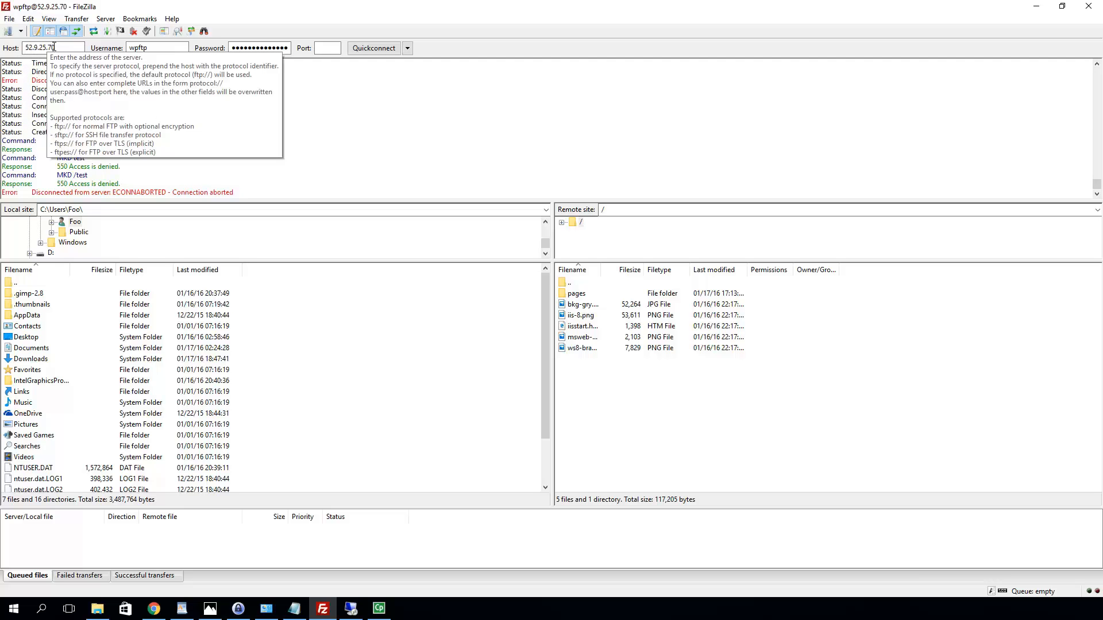
left_click(232, 49)
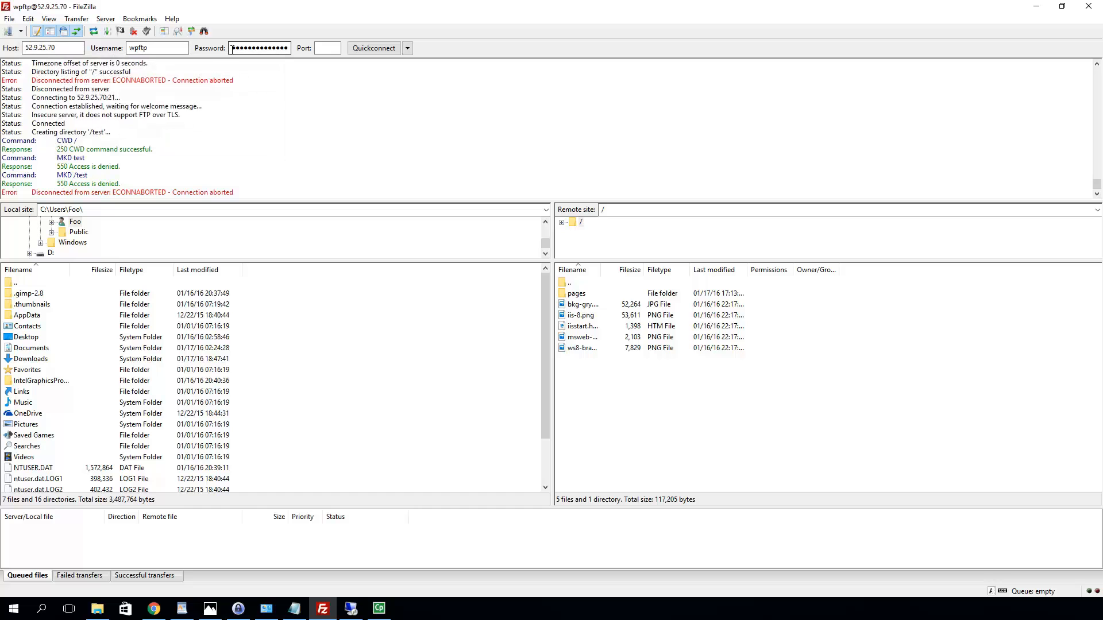
left_click(374, 49)
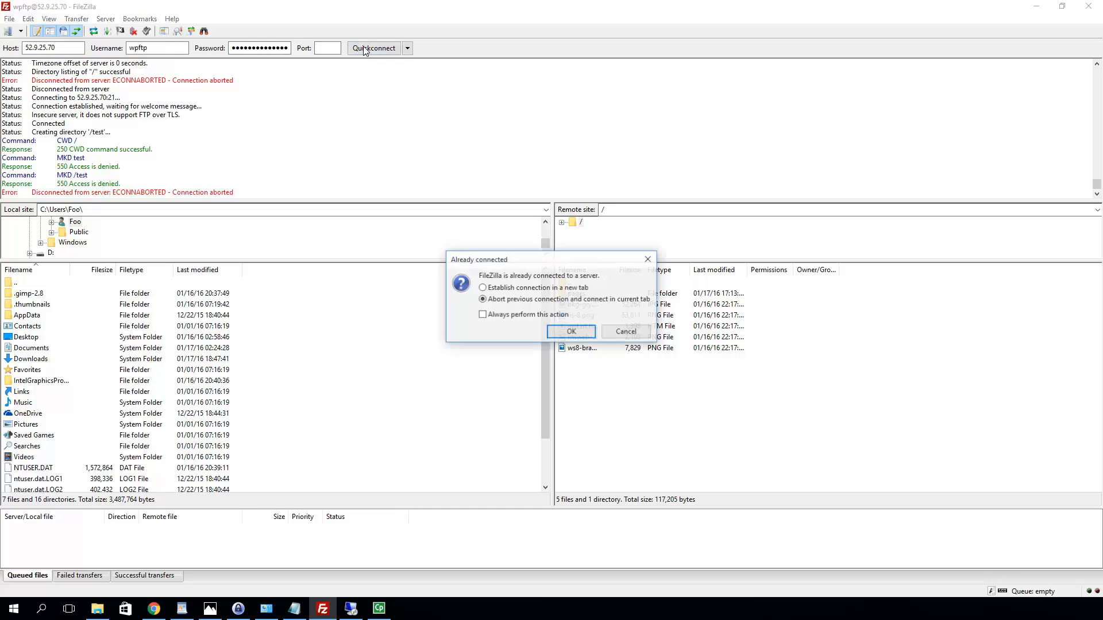
left_click(583, 336)
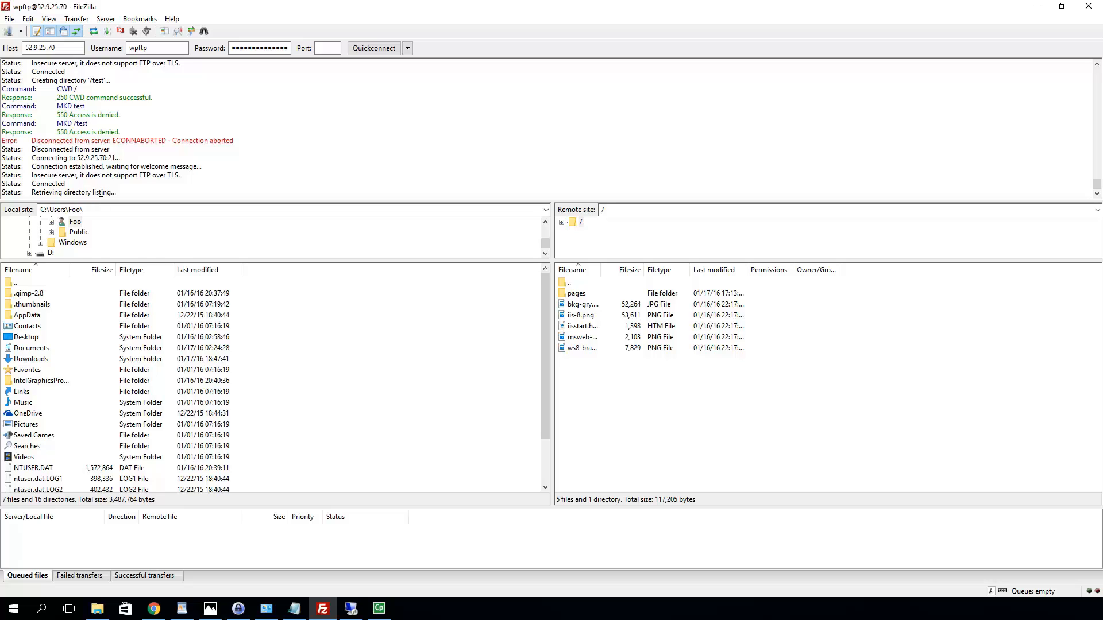
Step: Return to the remote desktop session and close the Windows Firewall with Advanced Security and Computer Management windows
mouse_move(356, 614)
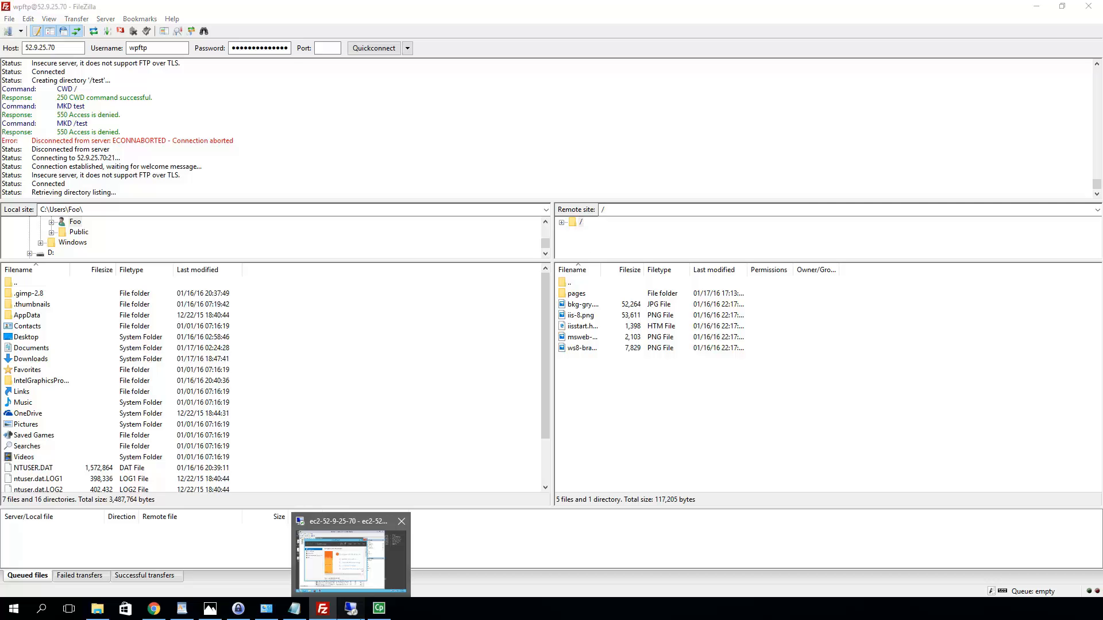
left_click(357, 613)
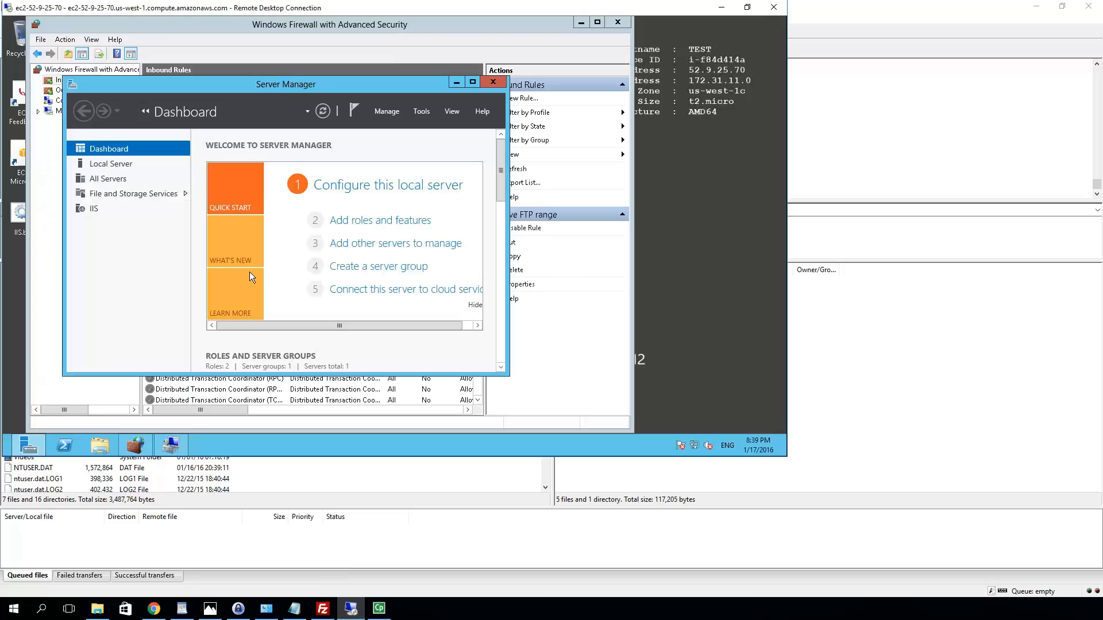
left_click(309, 26)
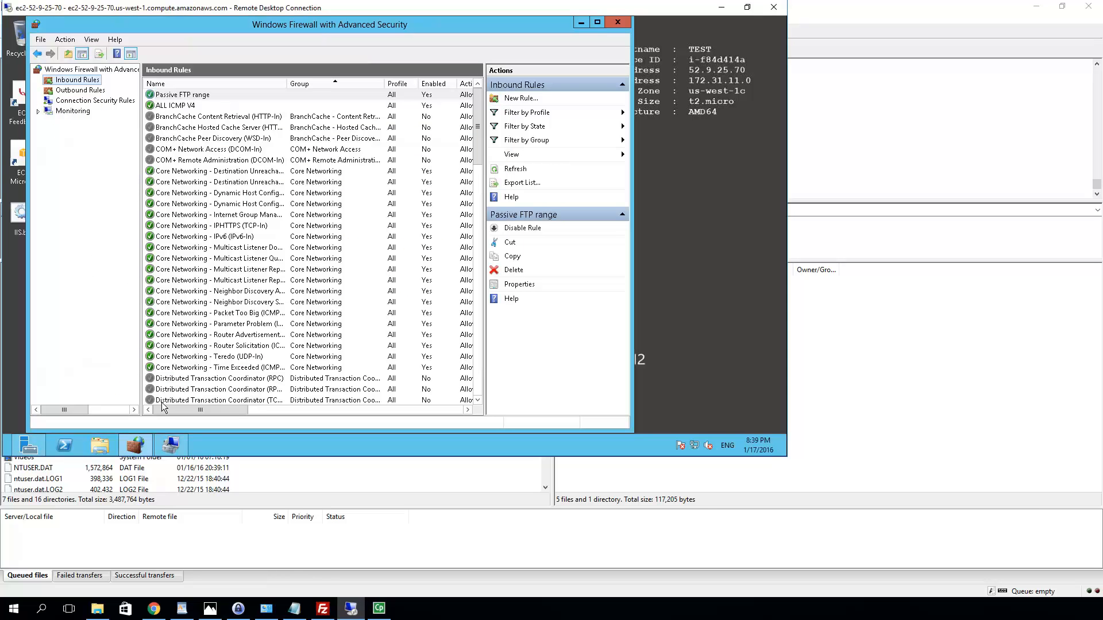
left_click(180, 448)
left_click(136, 446)
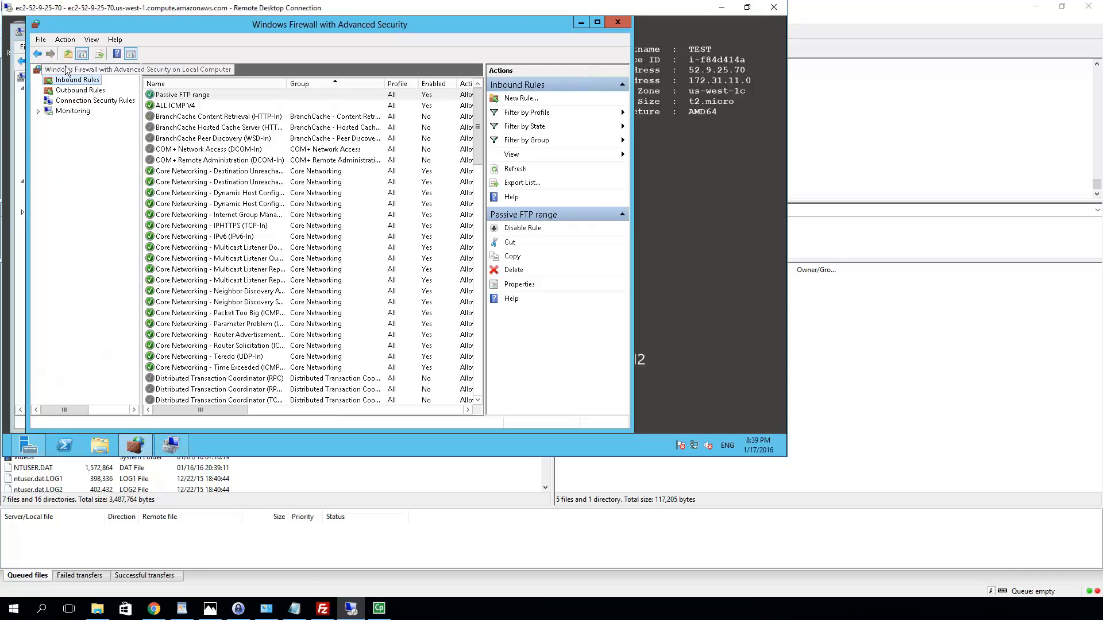
left_click(615, 22)
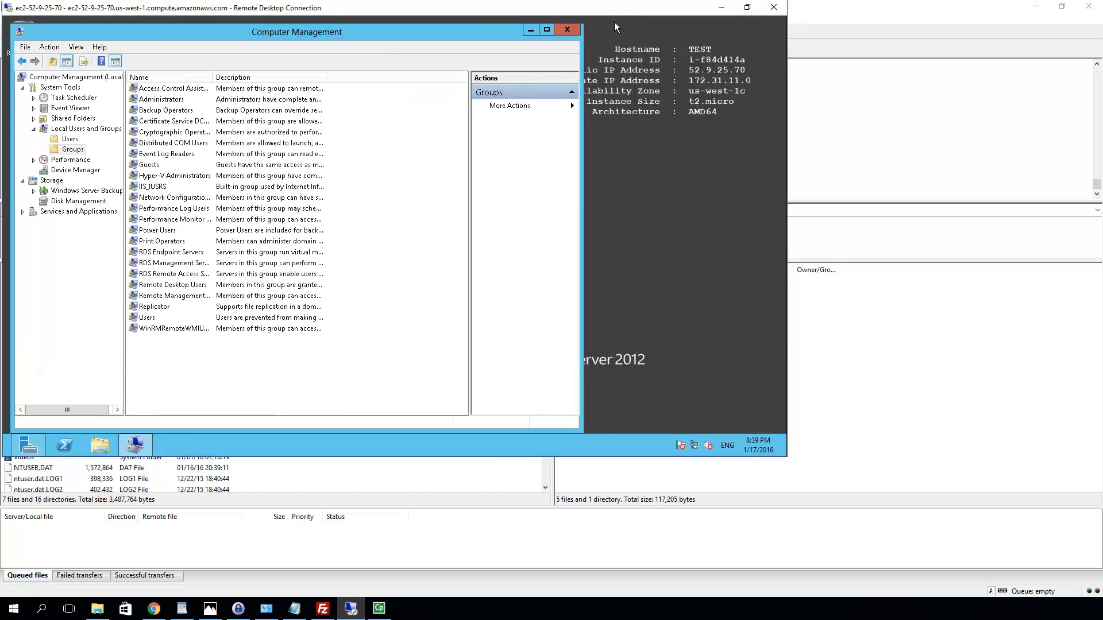
left_click(568, 30)
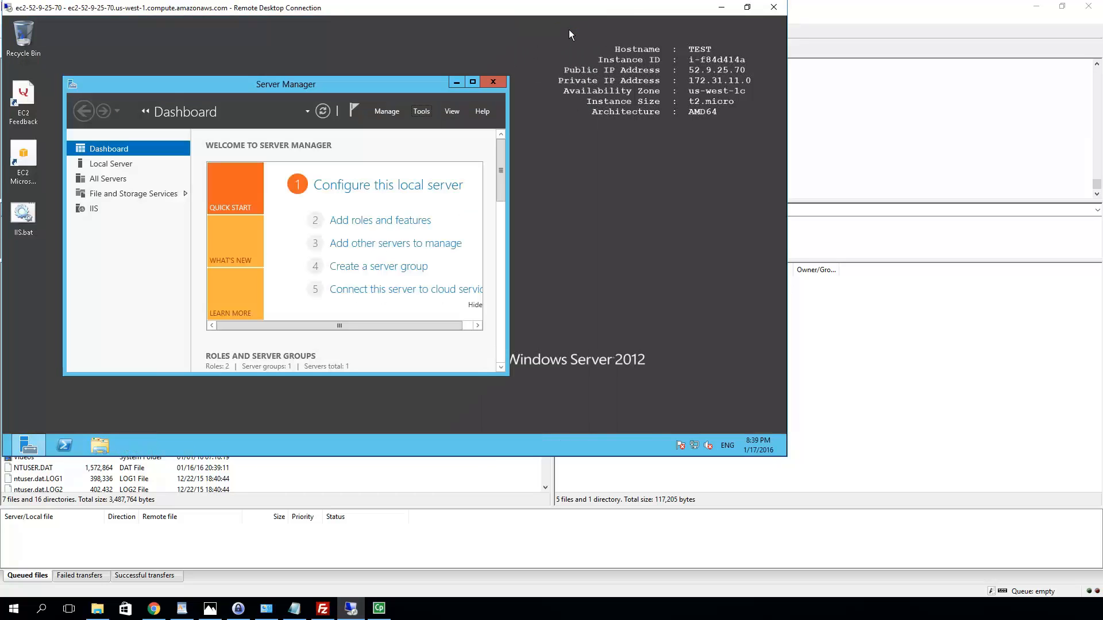
Step: Open IIS Manager on the server, dismiss the Web Platform prompt, and restart the TEST server
left_click(5, 454)
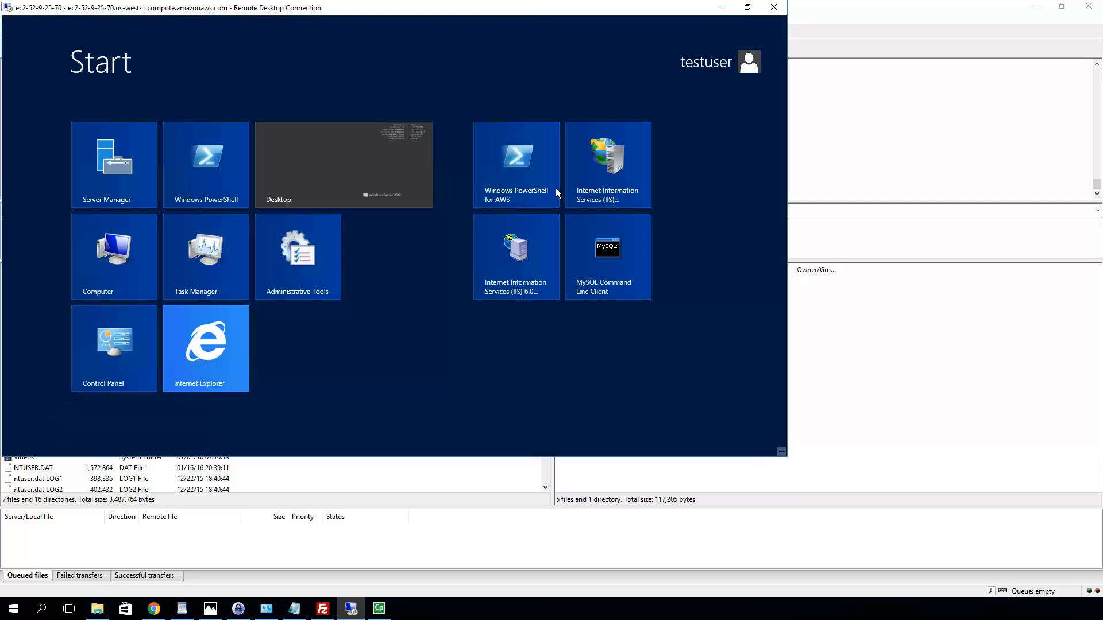
left_click(636, 157)
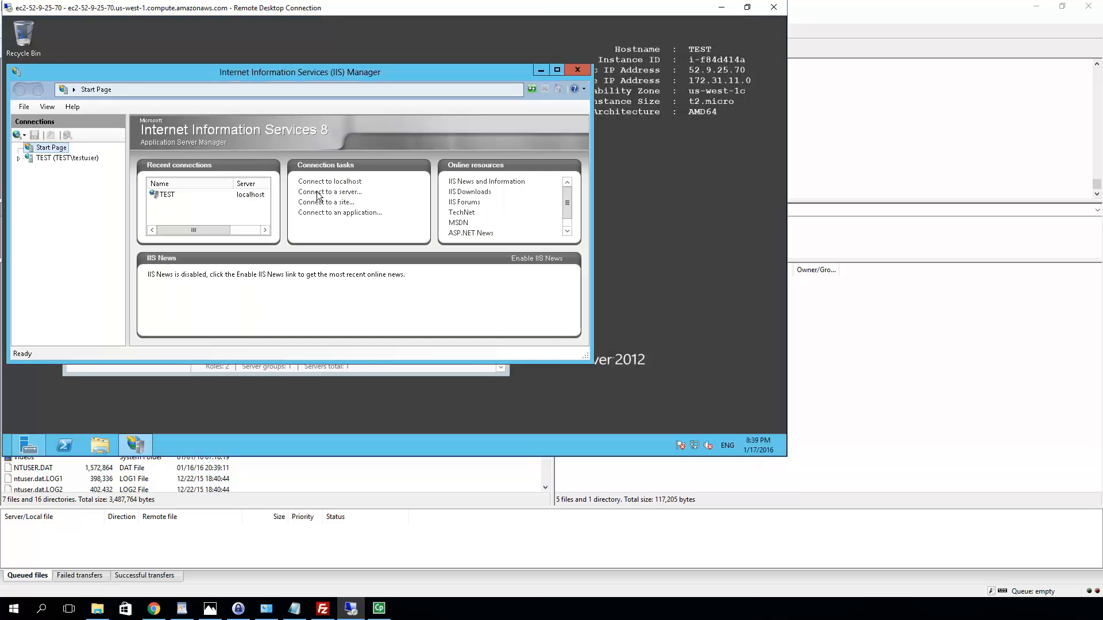
left_click(93, 161)
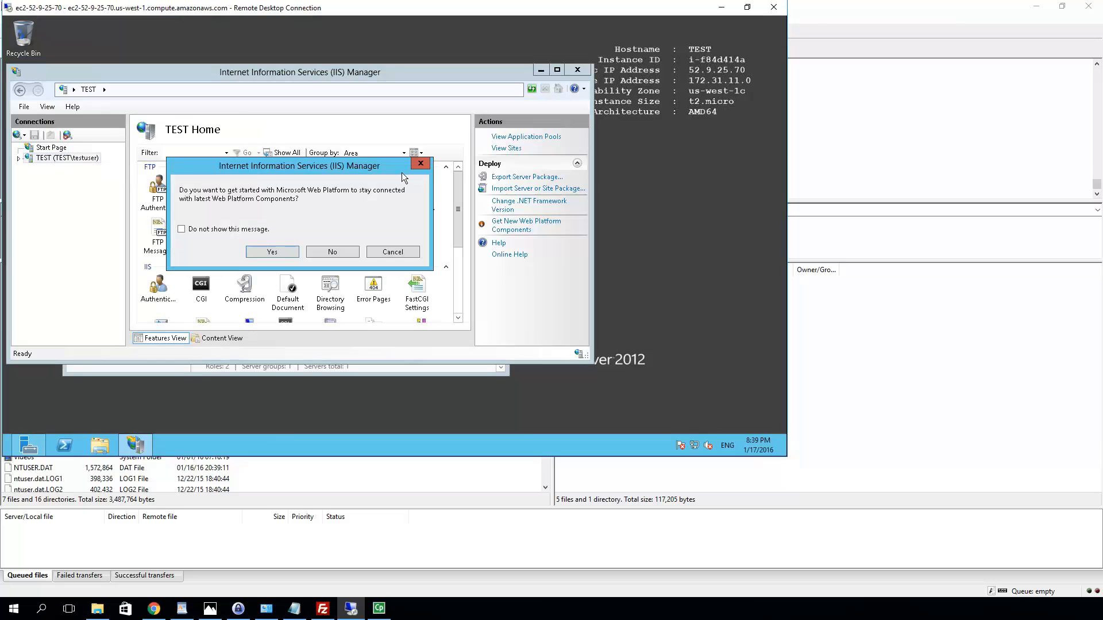
left_click(420, 163)
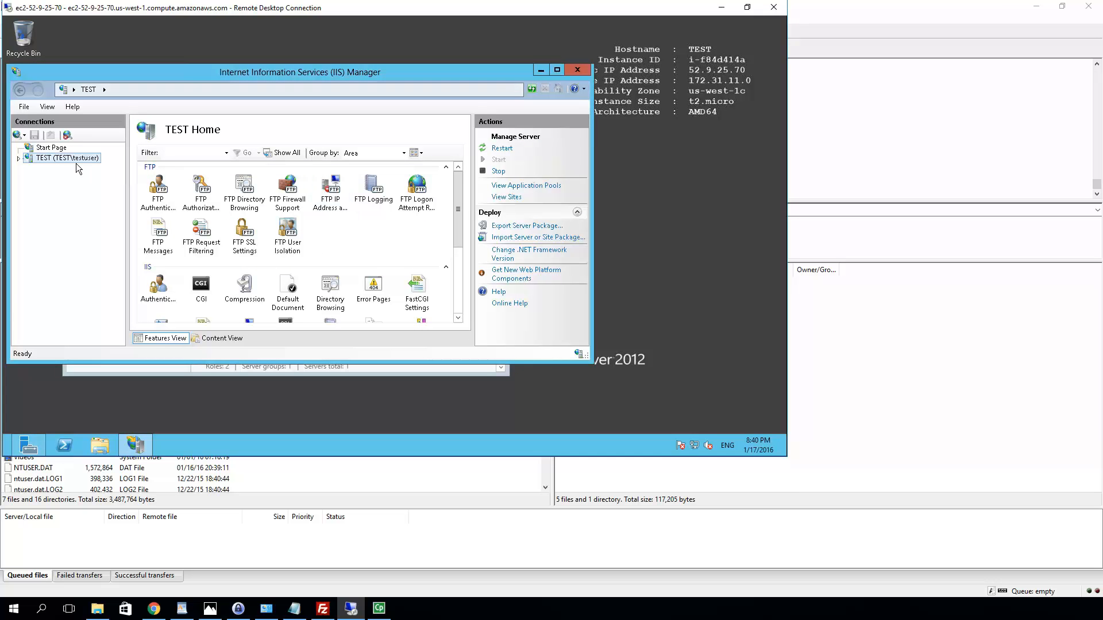
left_click(501, 148)
Step: Search the server's apps for "serv", open Services, and restart the Microsoft FTP Service
left_click(6, 455)
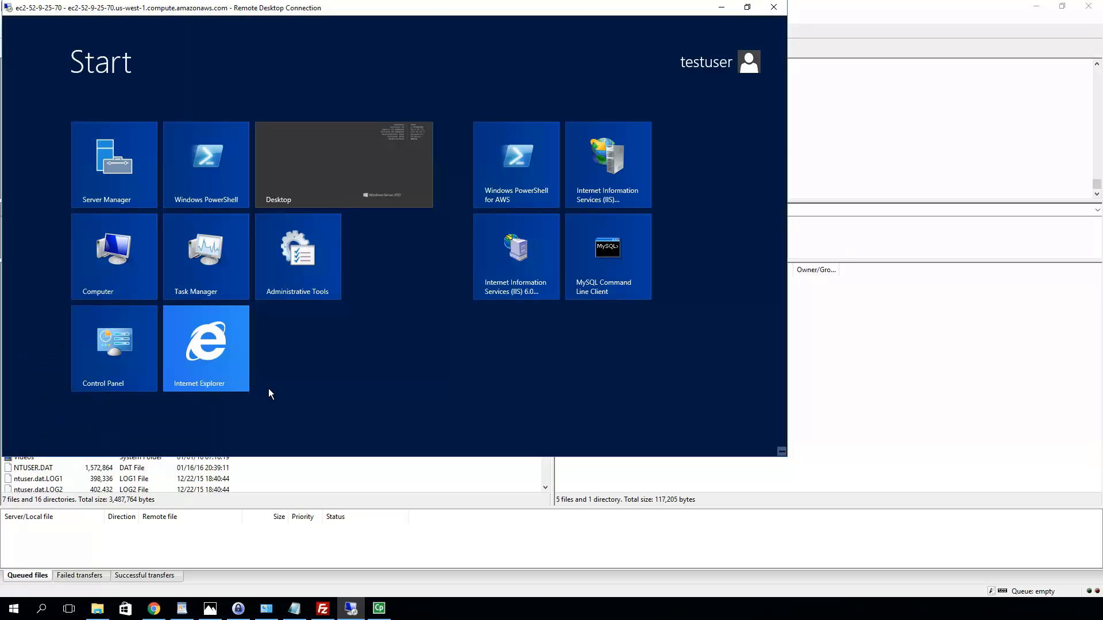
type("serv")
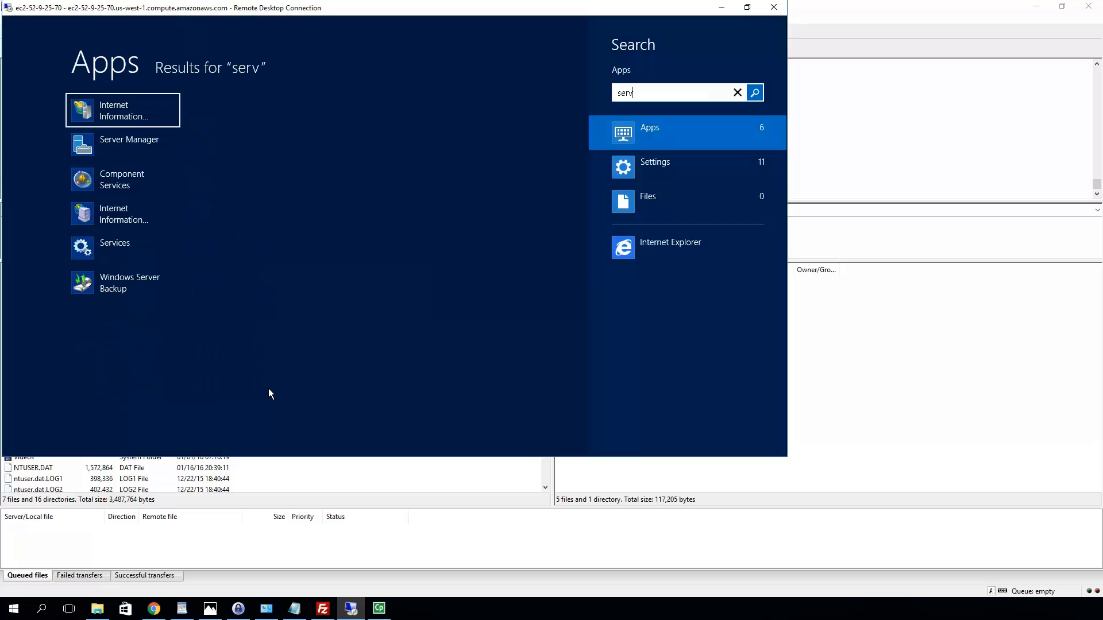
left_click(81, 248)
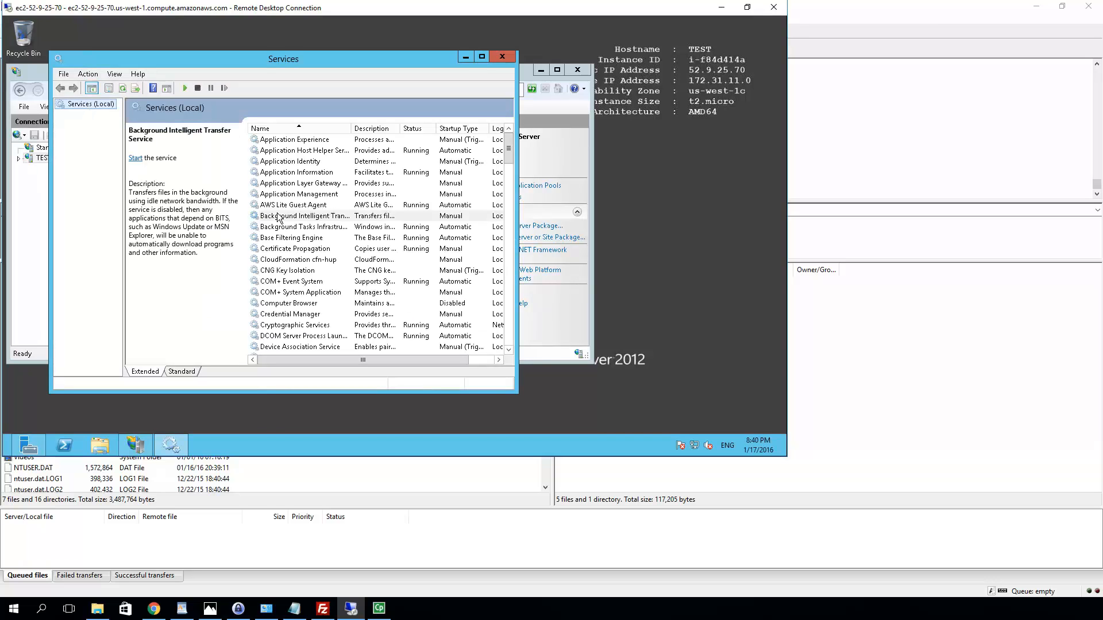
scroll(282, 218, "down", 4)
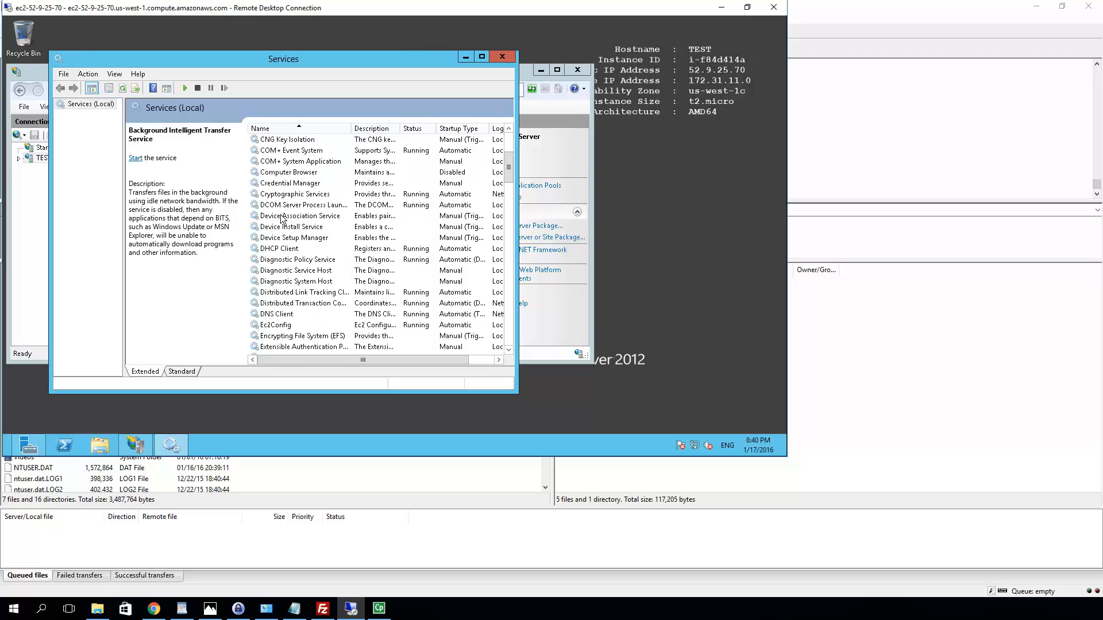
scroll(282, 219, "down", 8)
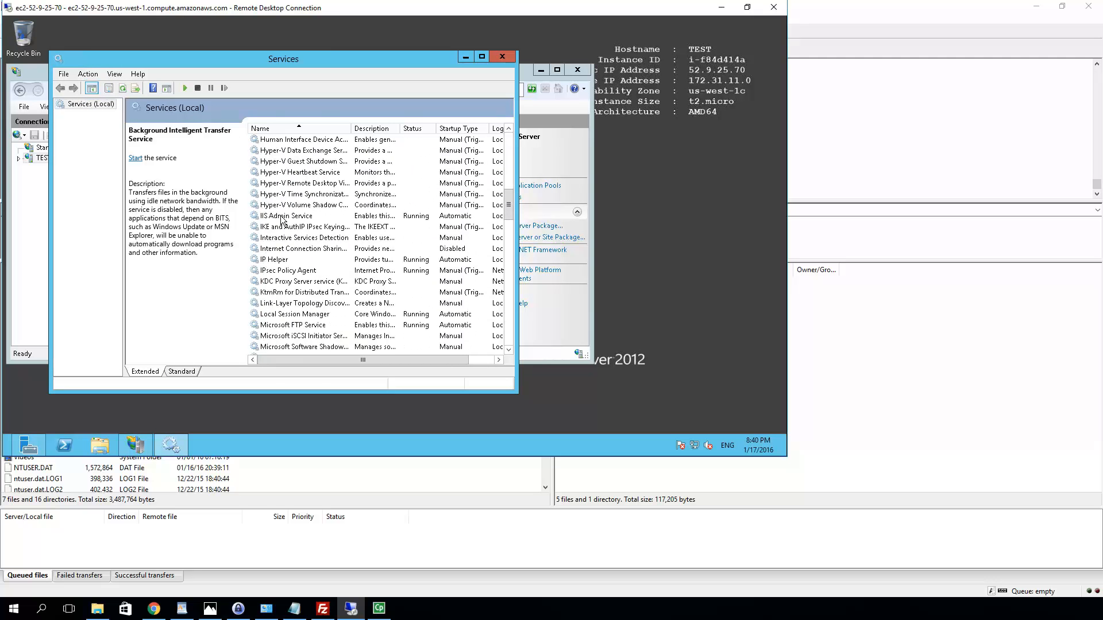
scroll(279, 232, "down", 2)
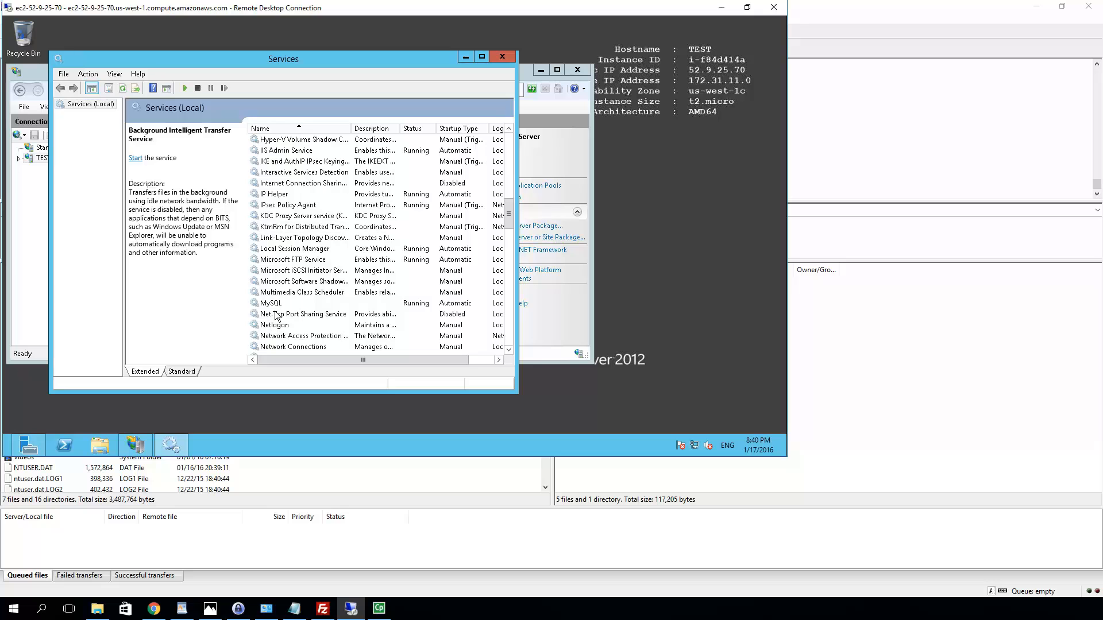
left_click(302, 261)
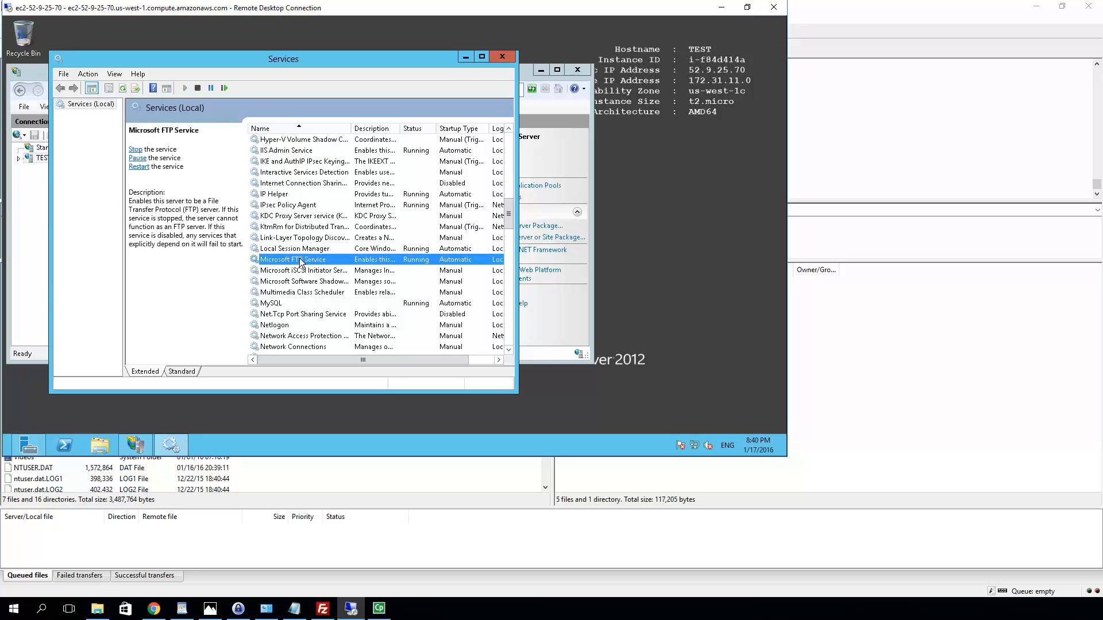
left_click(136, 150)
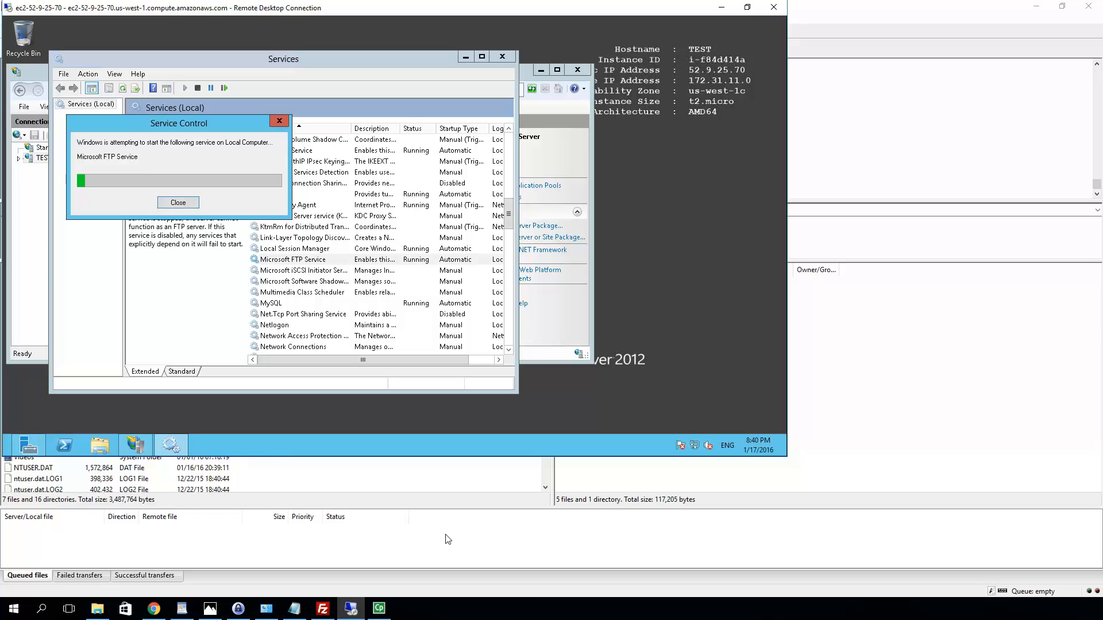
Step: Switch back to FileZilla and connect to the FTP server again in the current tab, dropping the old connection
left_click(323, 606)
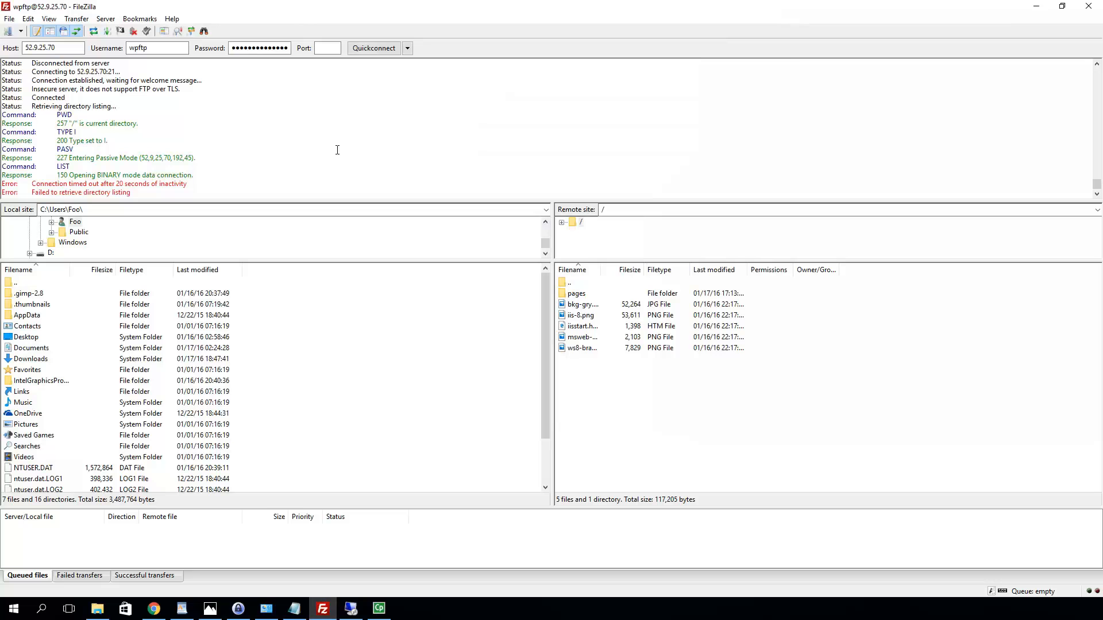
left_click(372, 50)
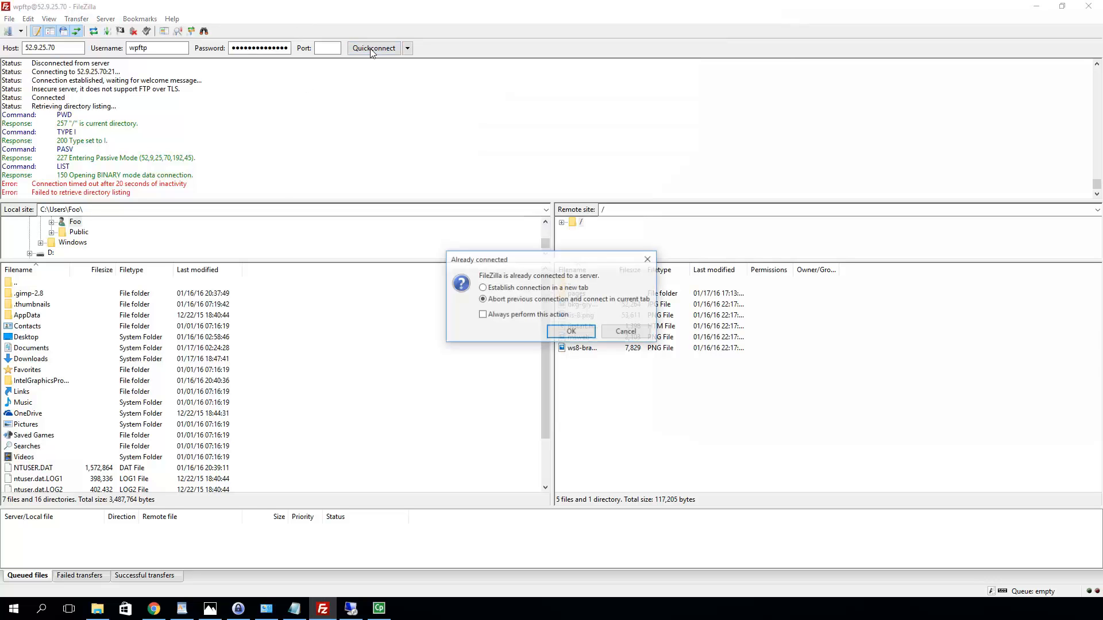
left_click(570, 333)
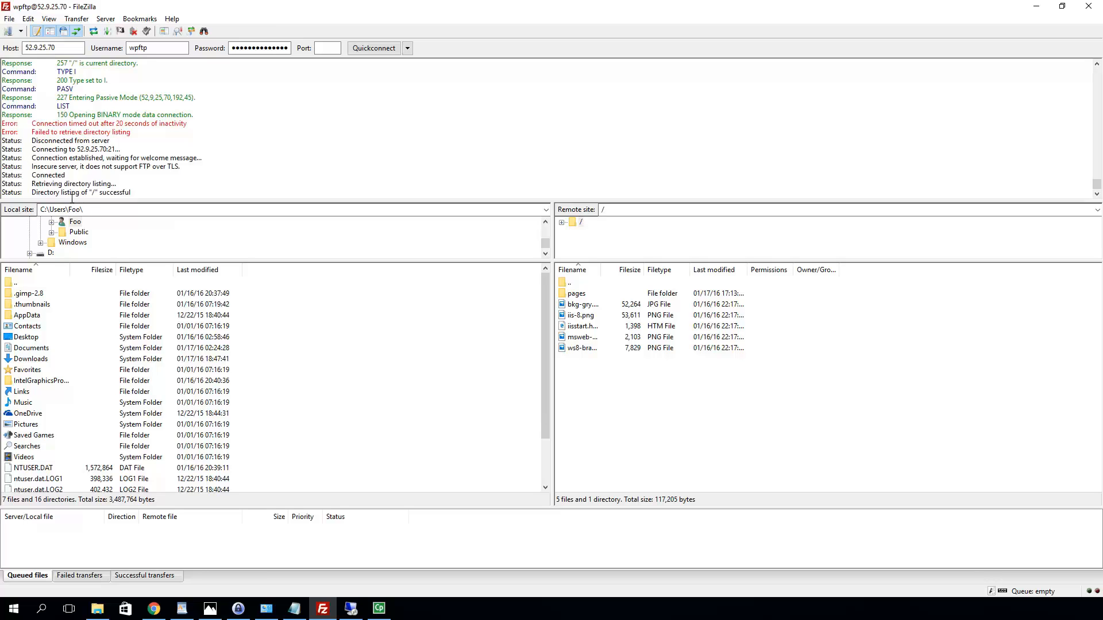
Step: Try to create a directory named test in the remote site's root folder
right_click(604, 384)
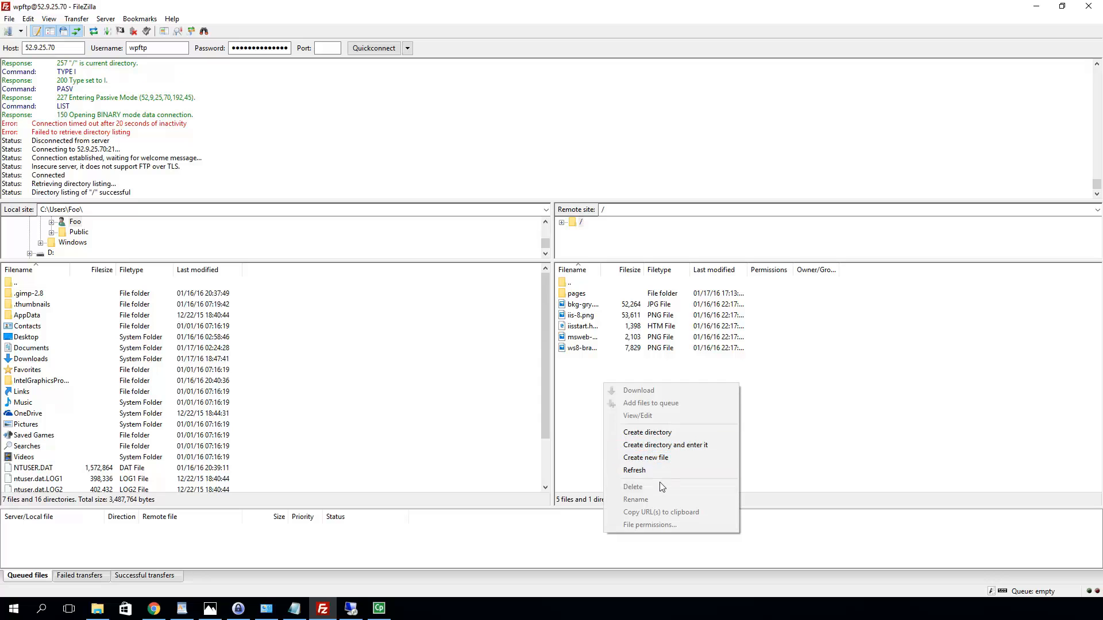
left_click(656, 432)
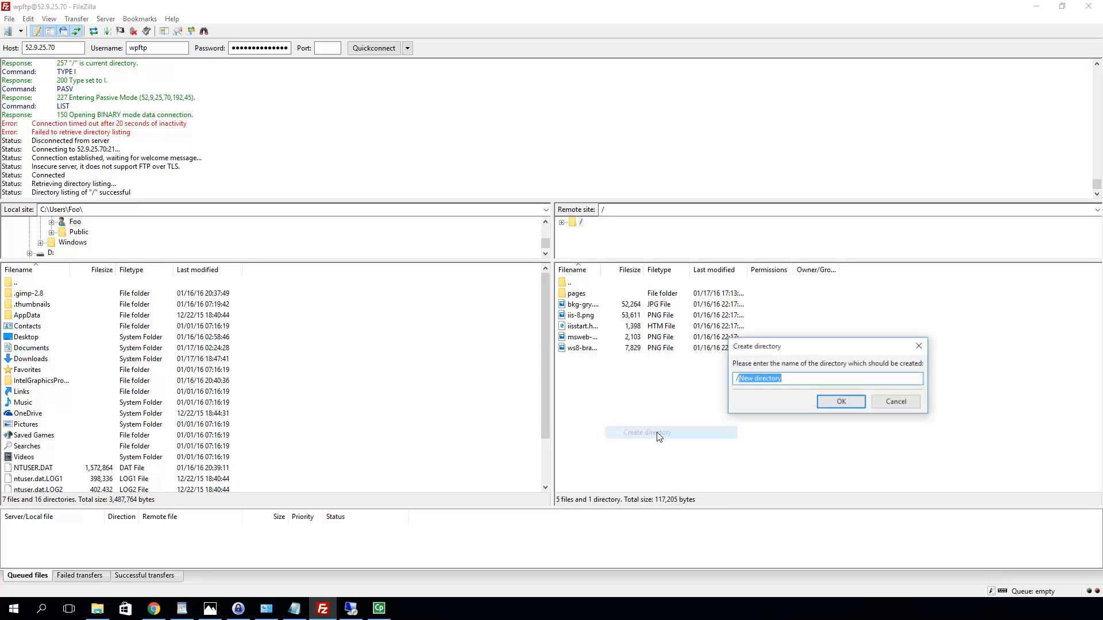
type("test")
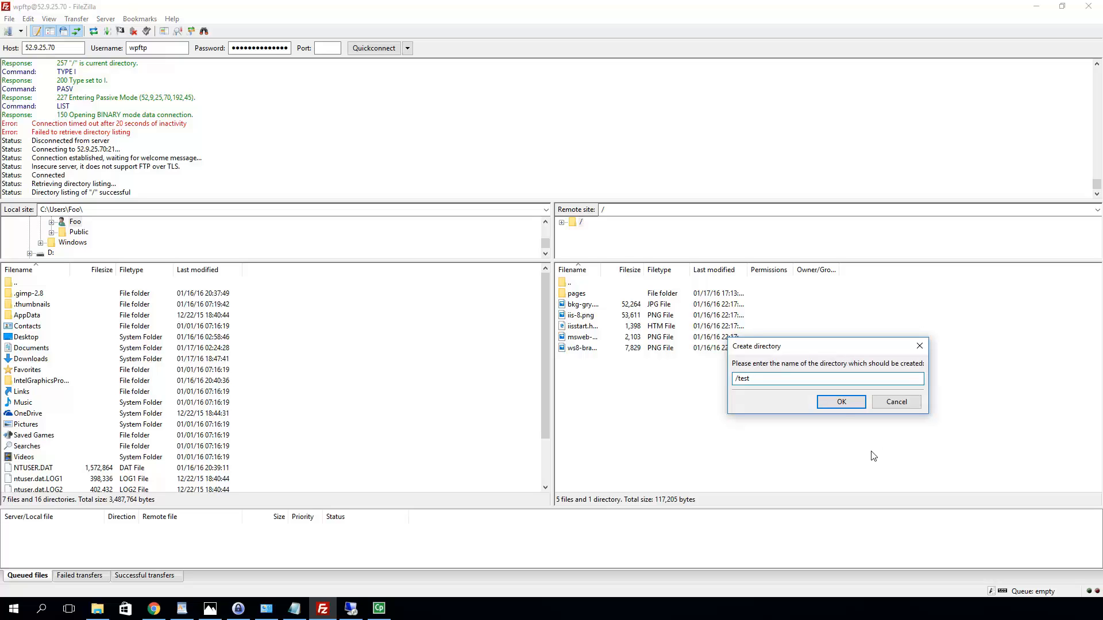
left_click(840, 403)
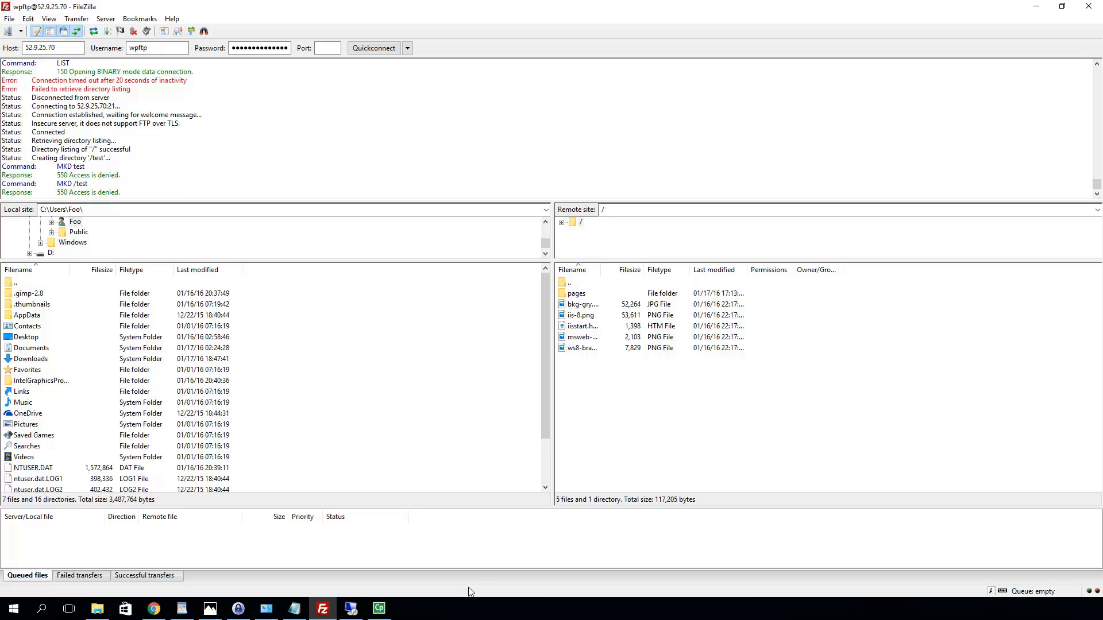
Step: Switch to the remote desktop session and open the D:\inetpub folder in File Explorer
left_click(354, 612)
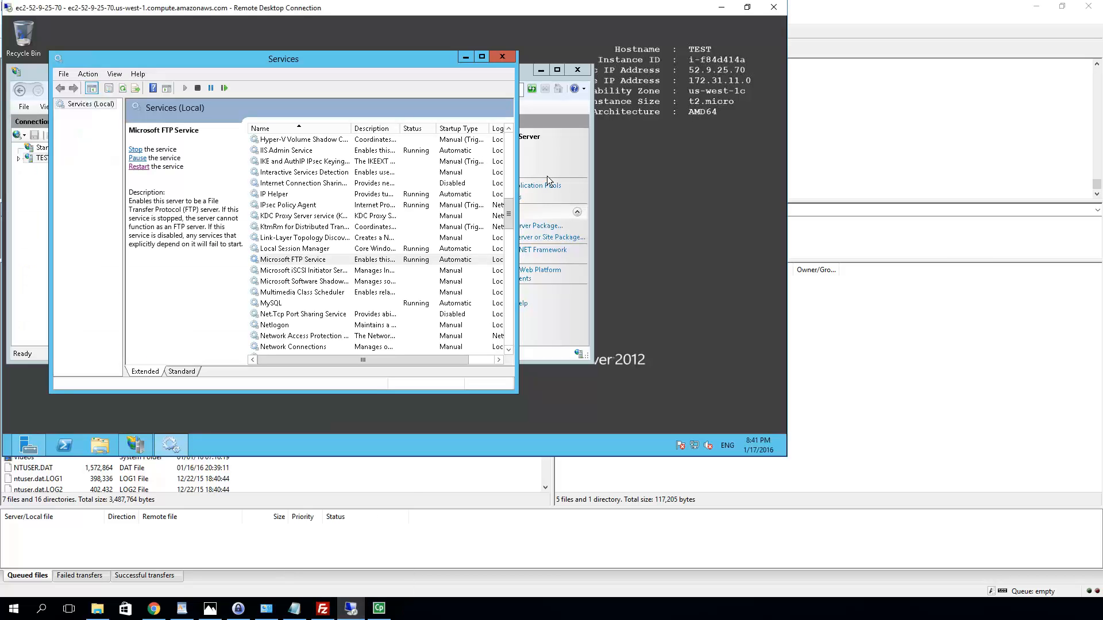
left_click(104, 452)
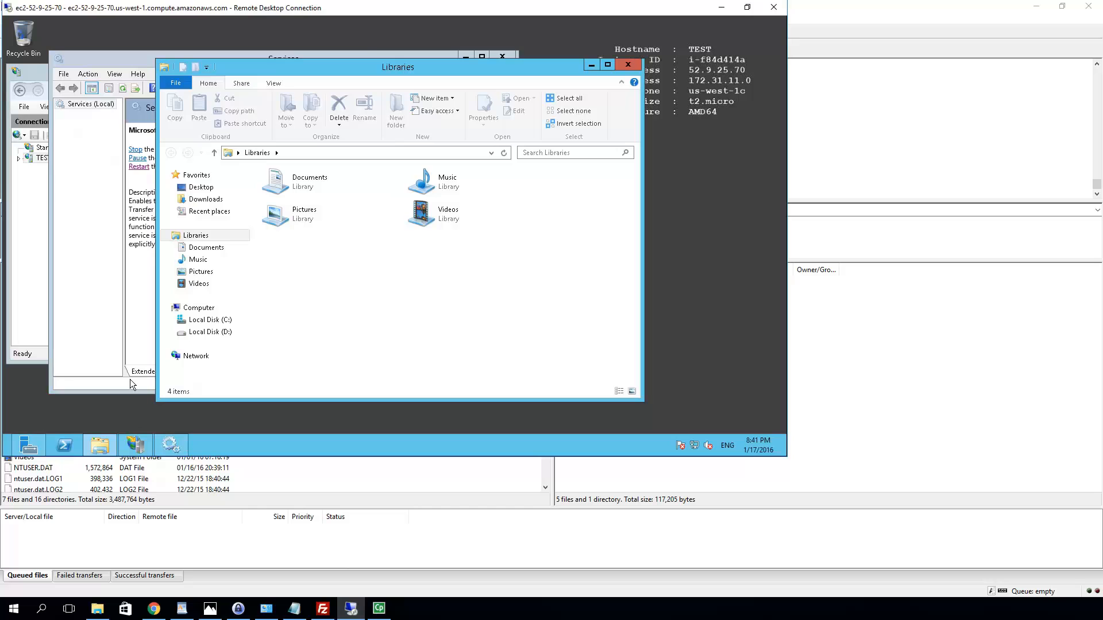
left_click(214, 333)
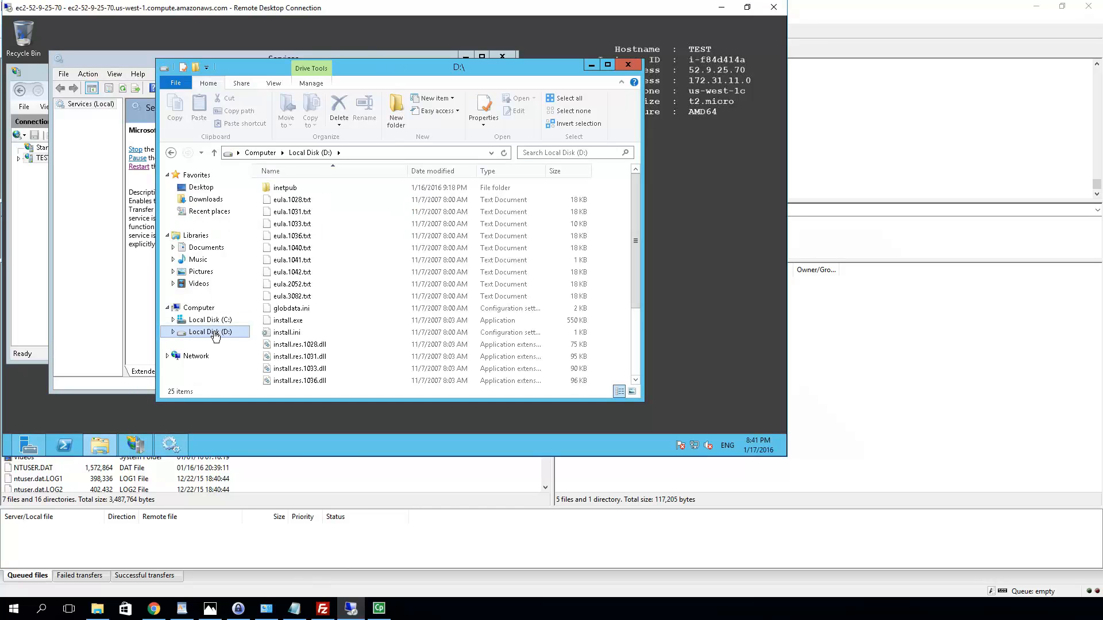
left_click_drag(632, 219, 626, 233)
scroll(622, 188, "up", 1)
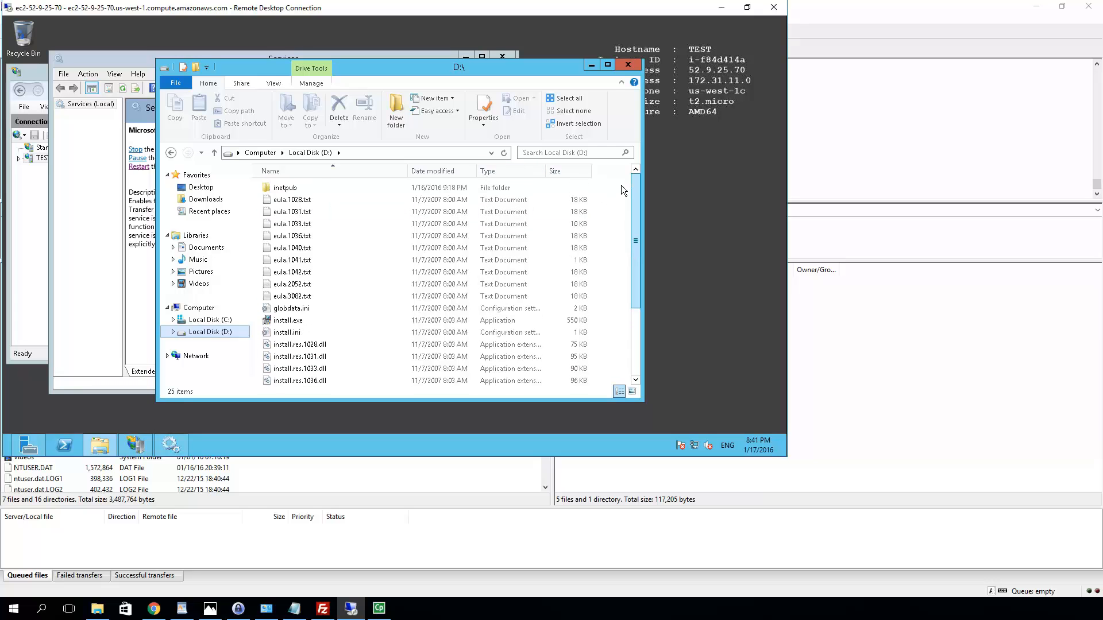
double_click(277, 188)
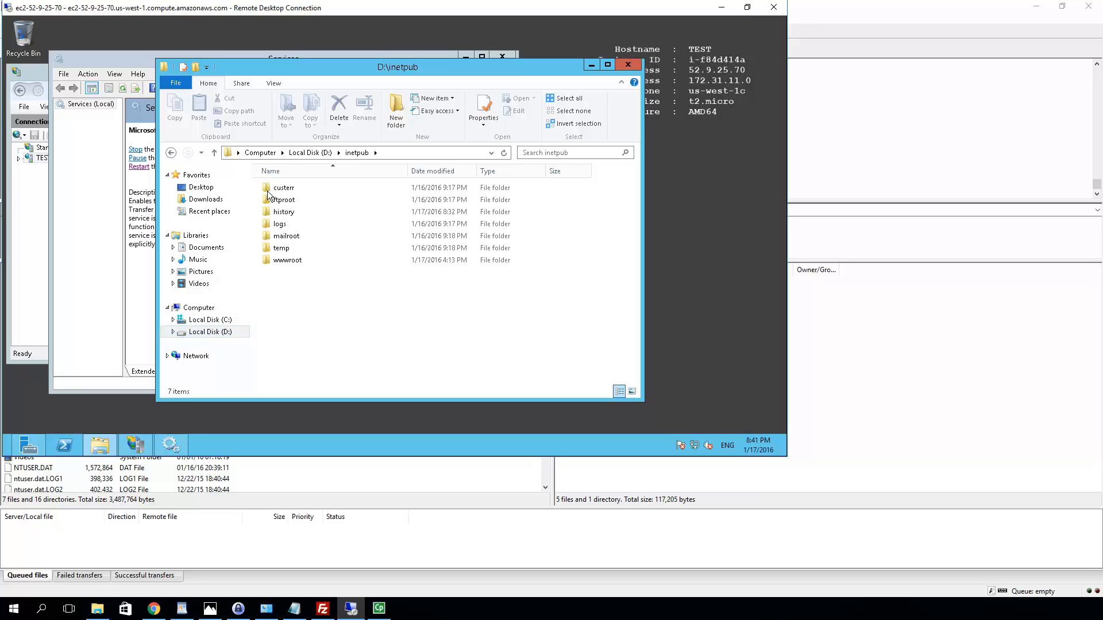
Step: Open the security properties of the wwwroot folder and check the permissions granted to IIS_IUSRS
left_click(279, 264)
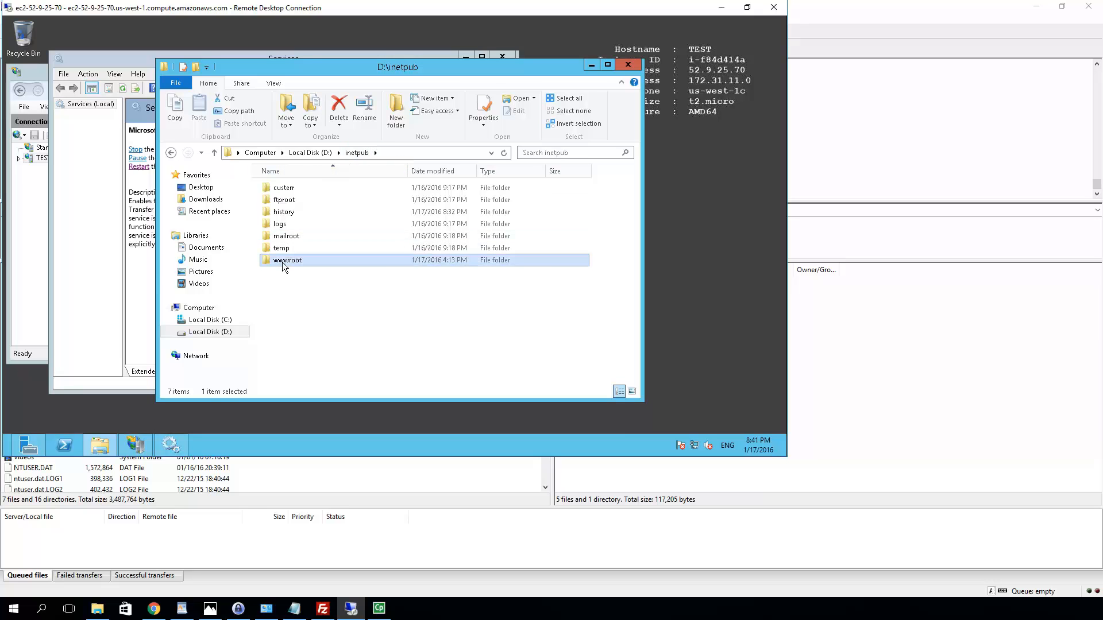
right_click(280, 264)
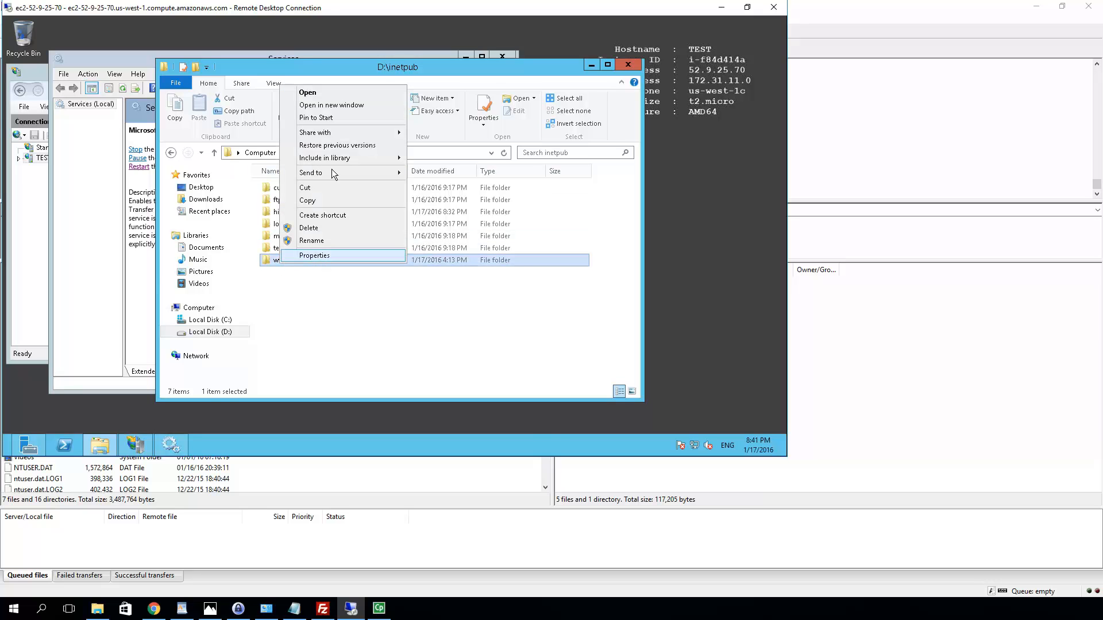
left_click(329, 255)
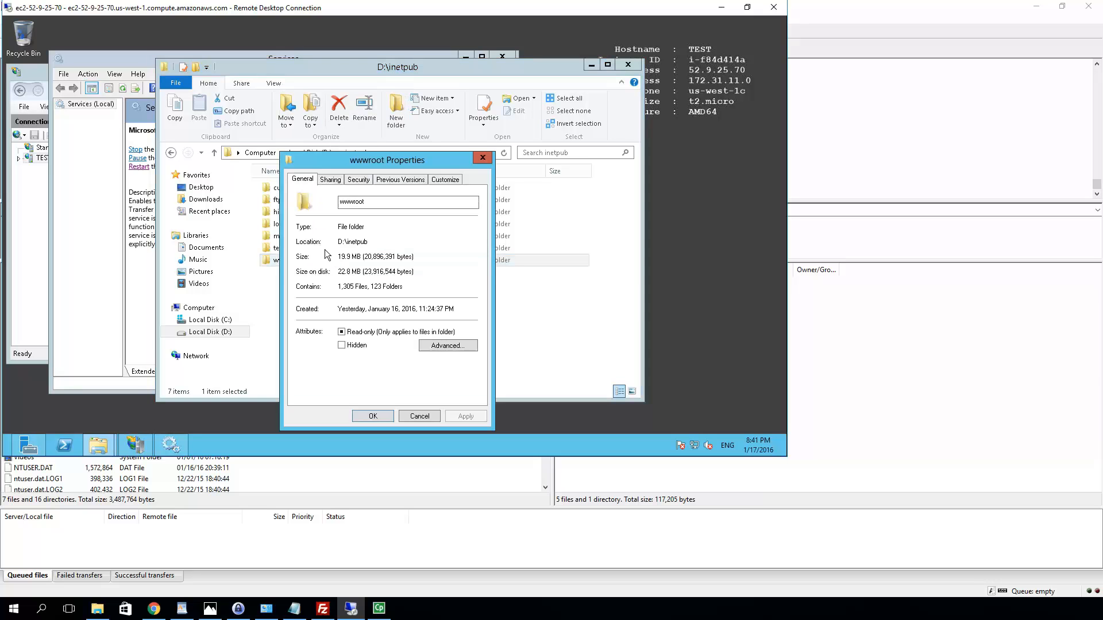
left_click(359, 180)
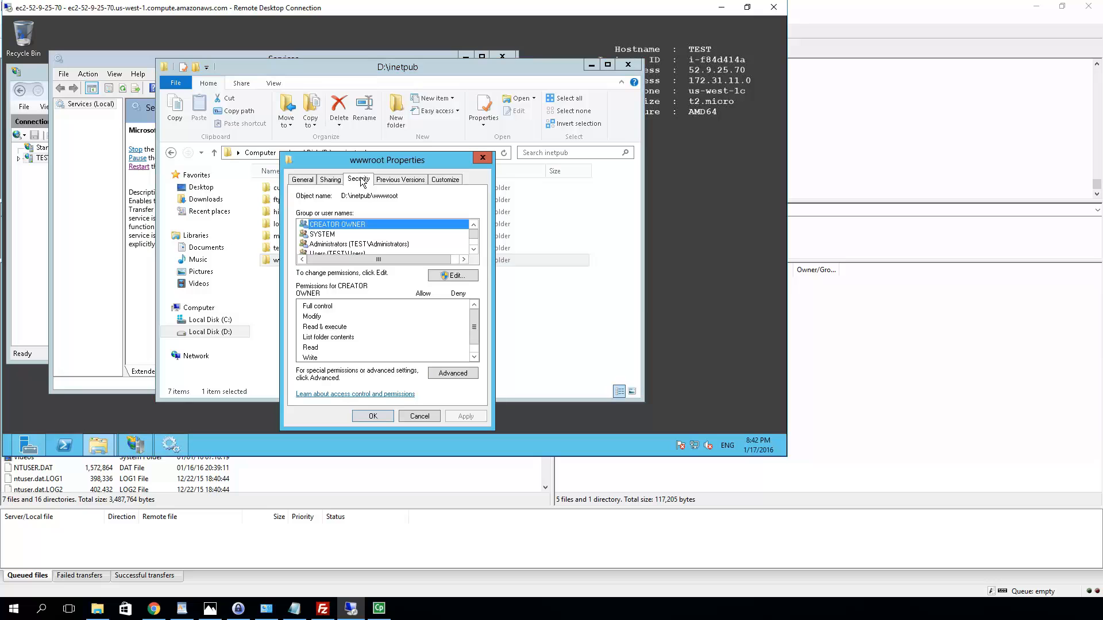
left_click(474, 248)
left_click(474, 248)
left_click(474, 248)
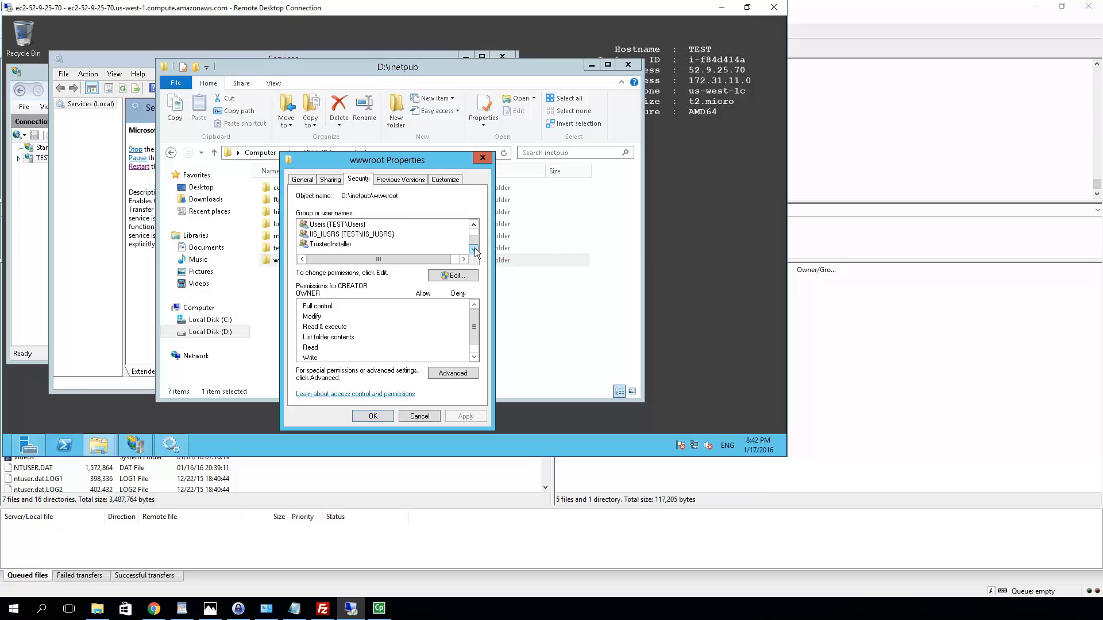
left_click(356, 235)
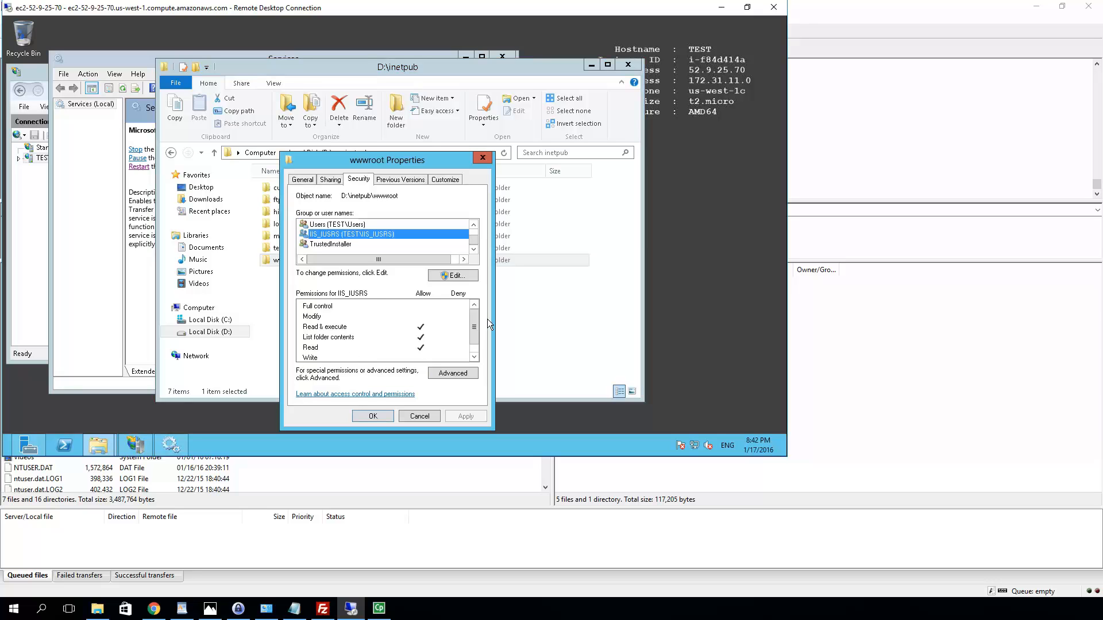
Step: Edit the wwwroot folder's permissions and add the user wpftp to its list of groups and users
left_click(464, 275)
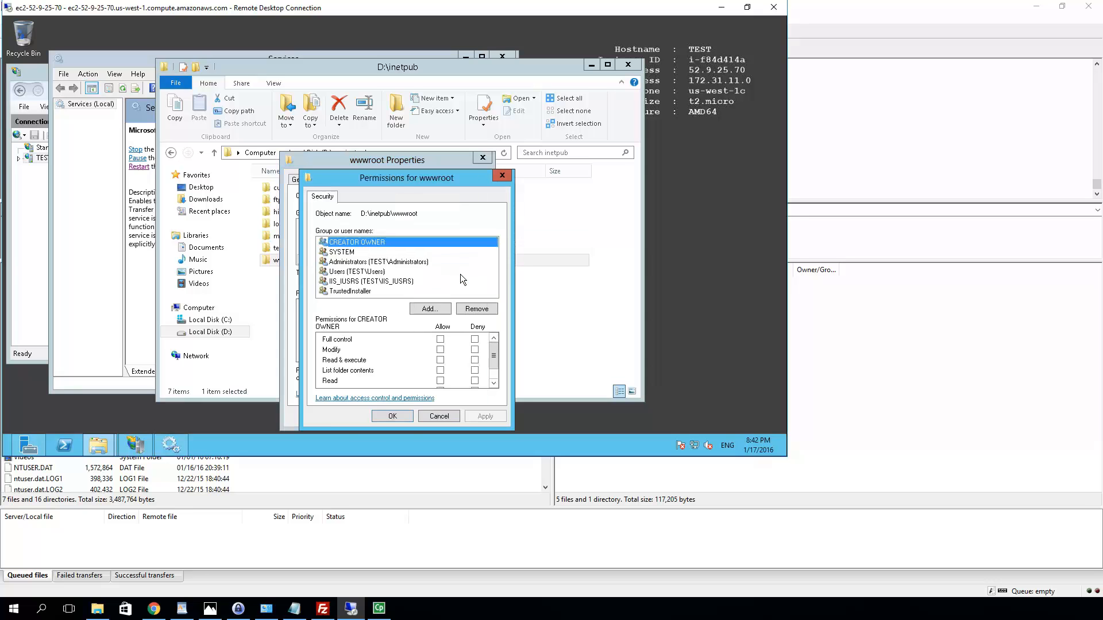
left_click(428, 310)
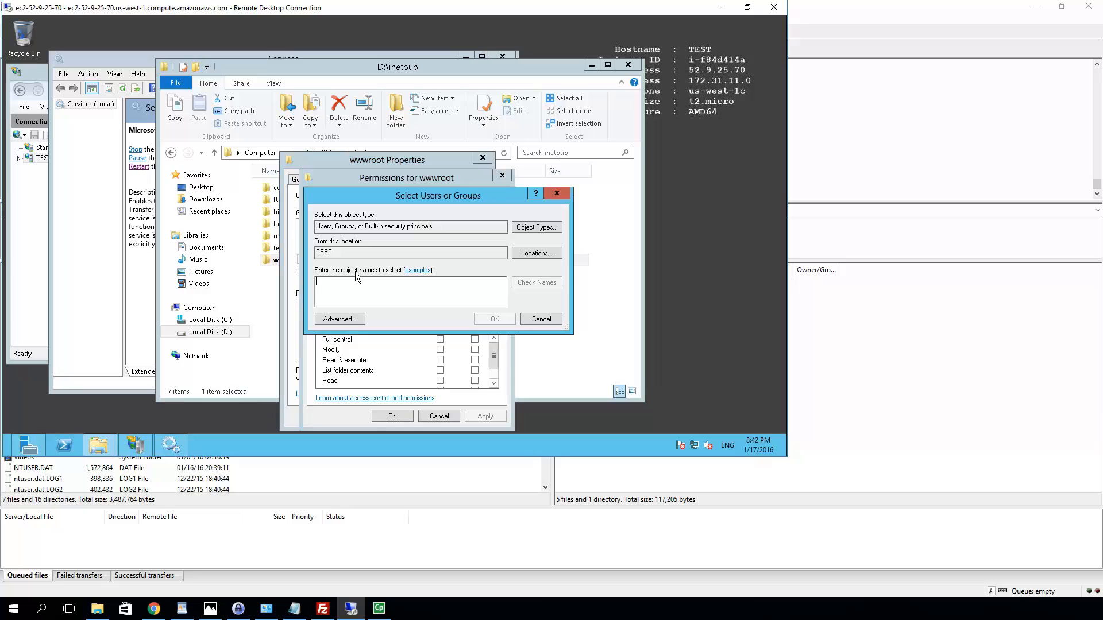
type("wpftp")
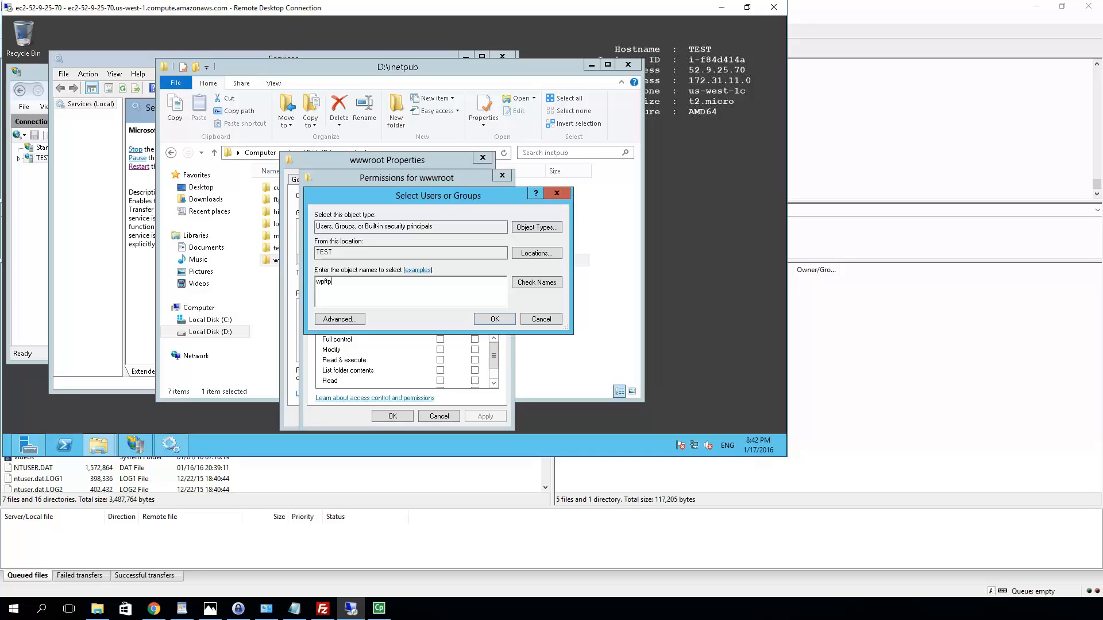
left_click(489, 322)
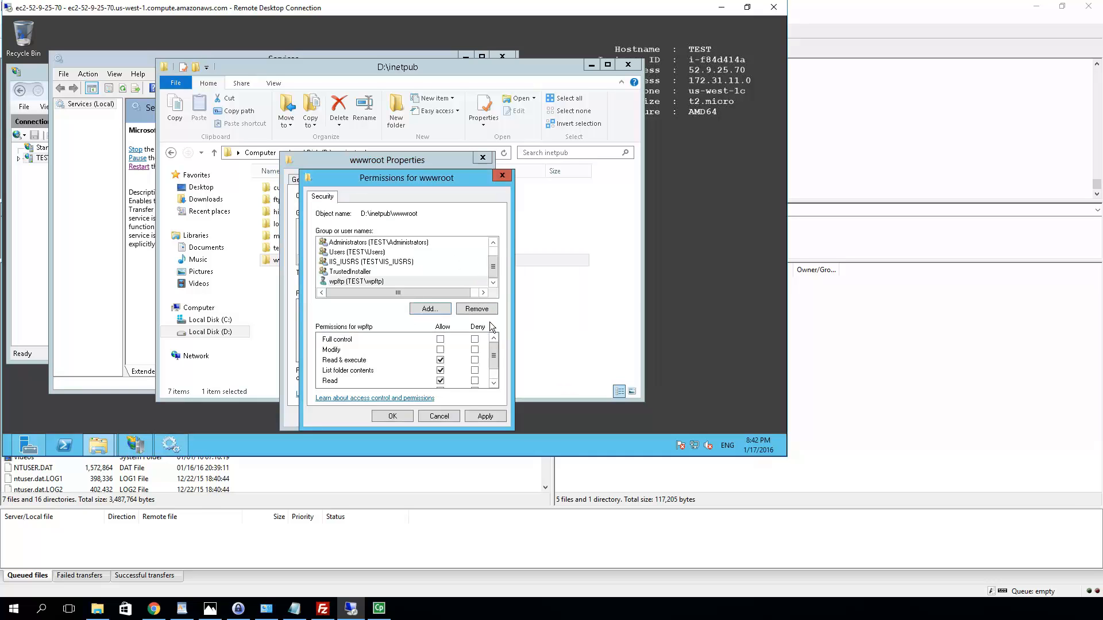
Step: Allow wpftp Full control over the wwwroot folder, apply the permissions, and close the folder's properties
left_click(339, 282)
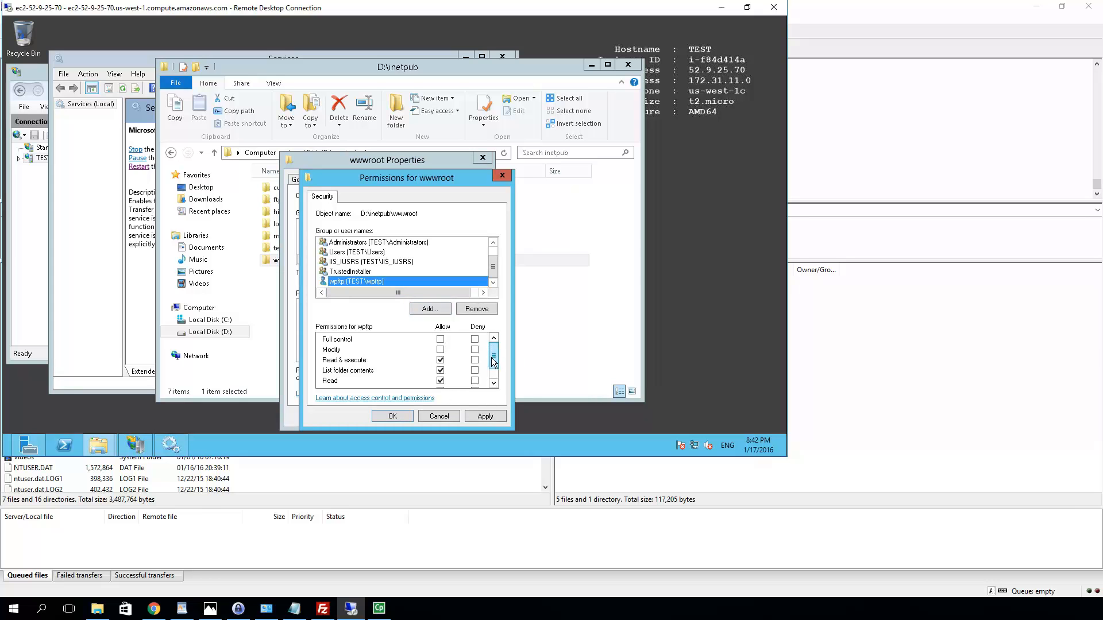
left_click(491, 376)
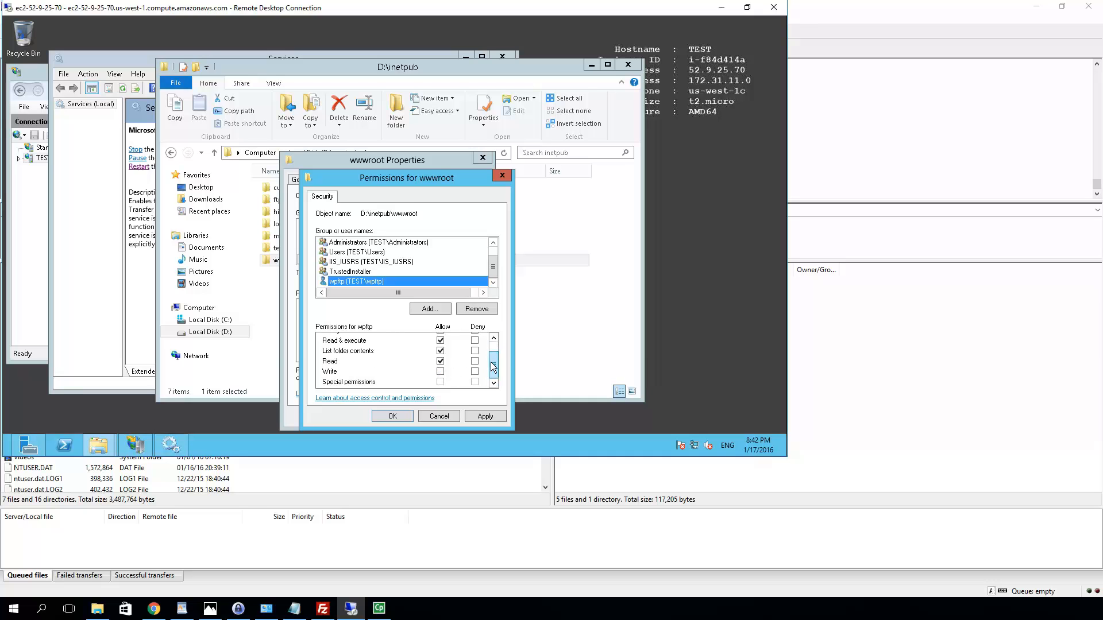
left_click(492, 349)
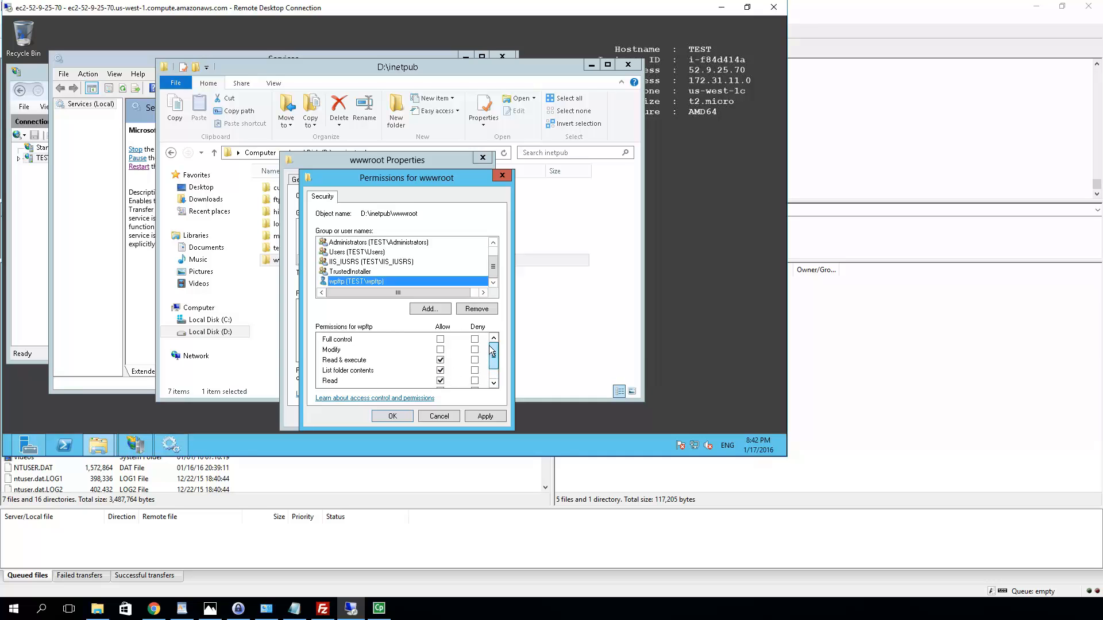
left_click(440, 340)
left_click(478, 416)
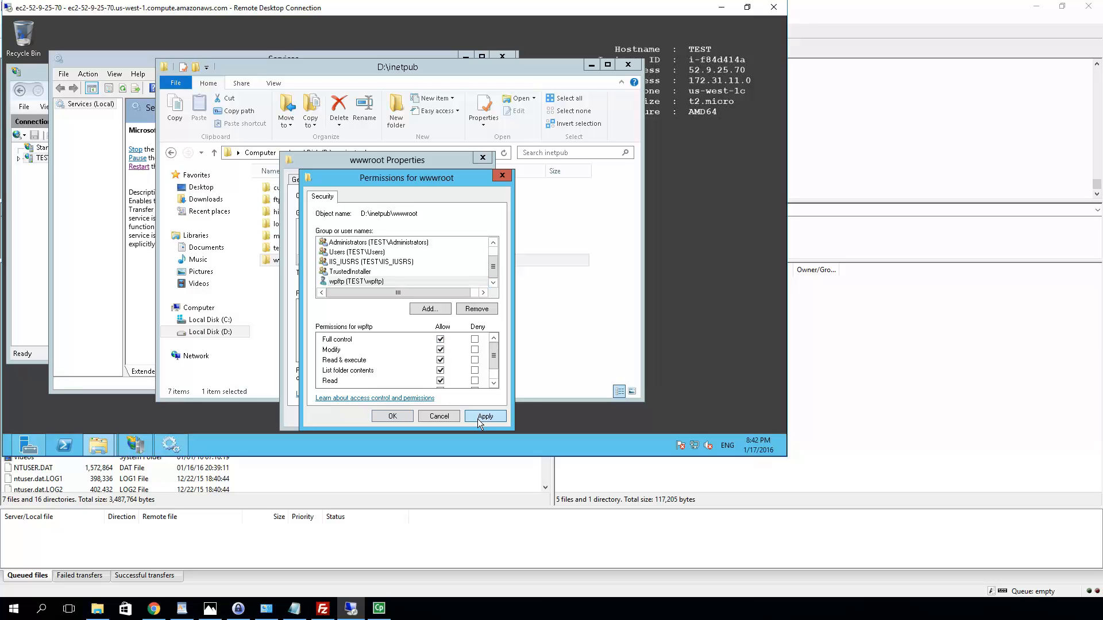
left_click(408, 413)
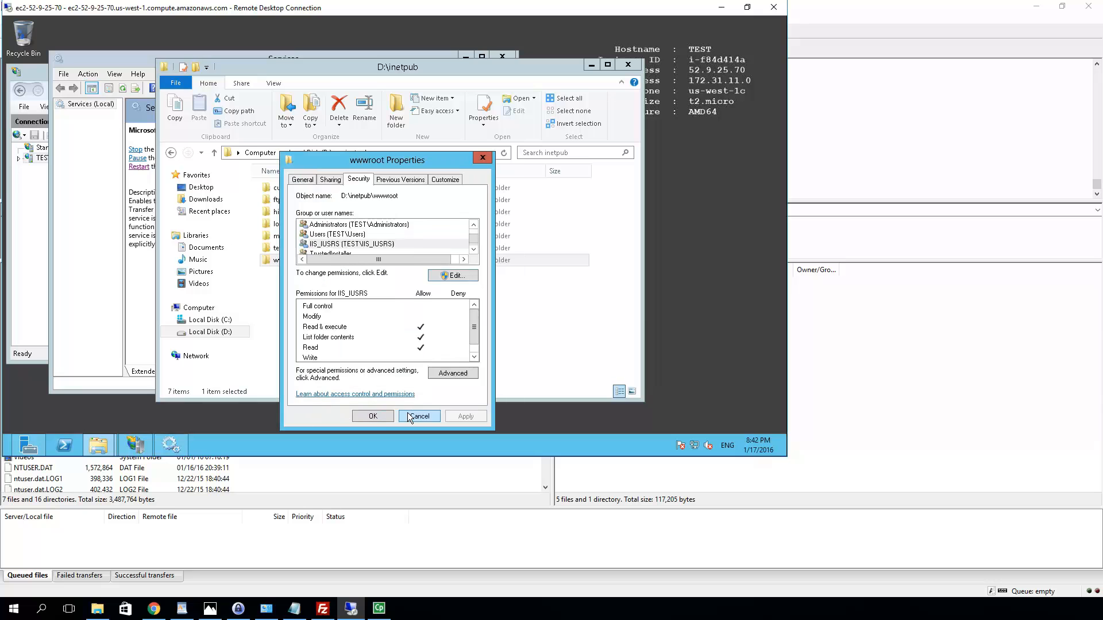
left_click(374, 416)
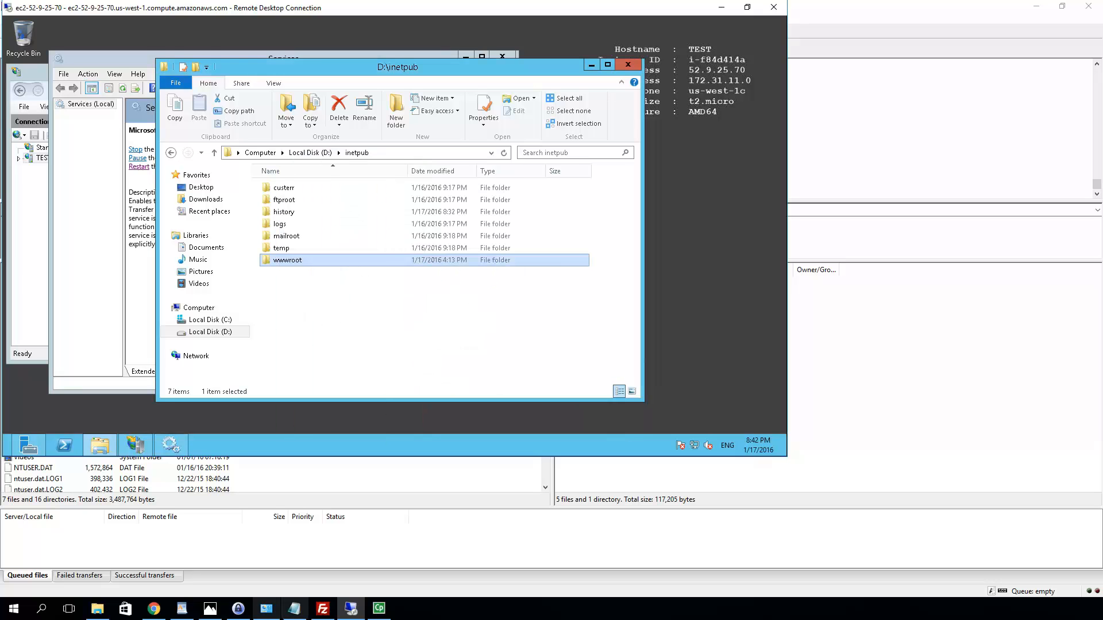
Step: Switch to FileZilla and reconnect to the FTP server in the current tab, aborting the previous connection
left_click(322, 609)
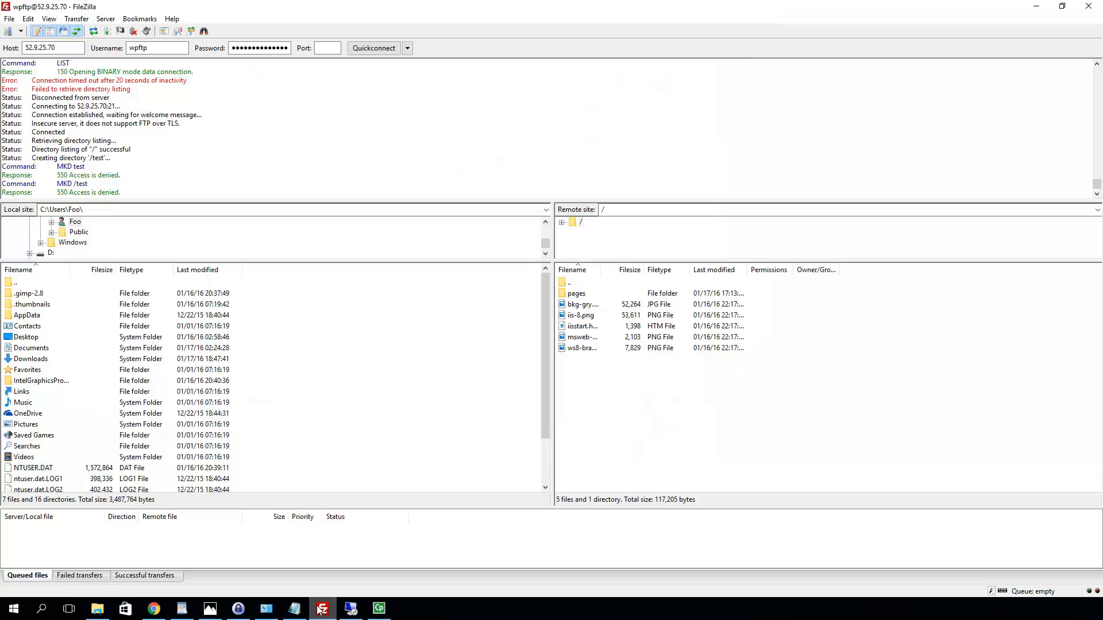
left_click(376, 52)
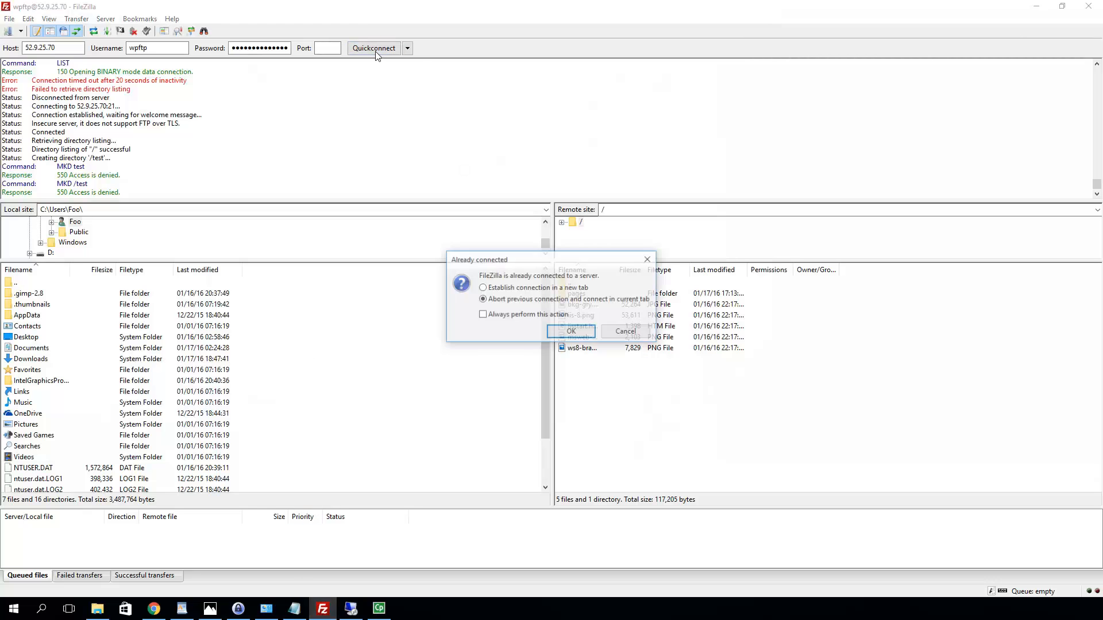
left_click(568, 333)
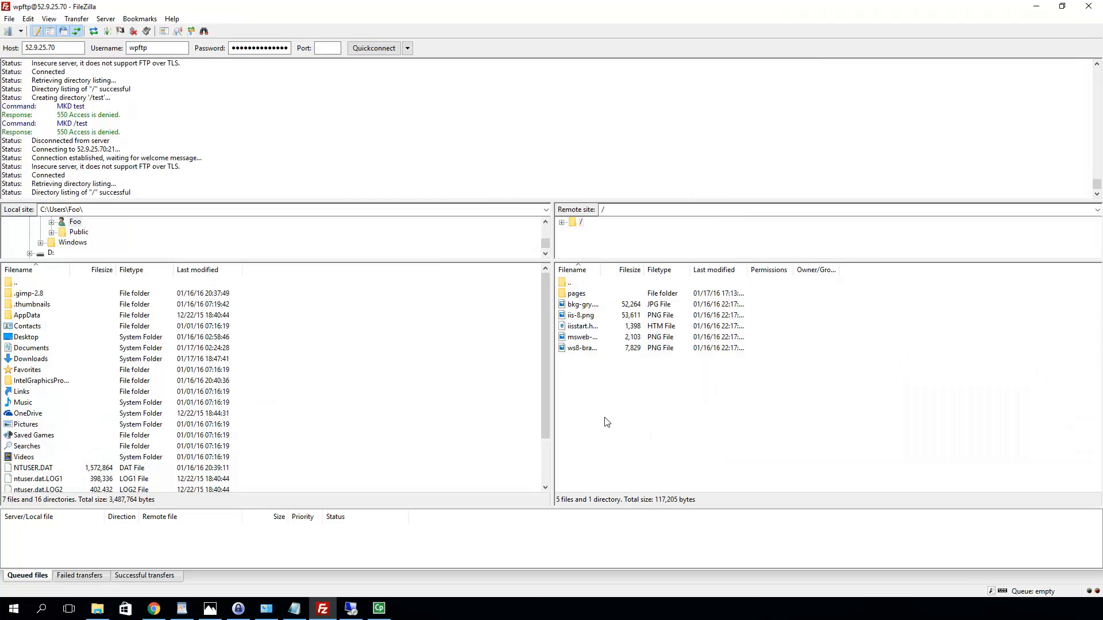
Step: Create a directory named test in the remote site's root folder to check write access
left_click(578, 221)
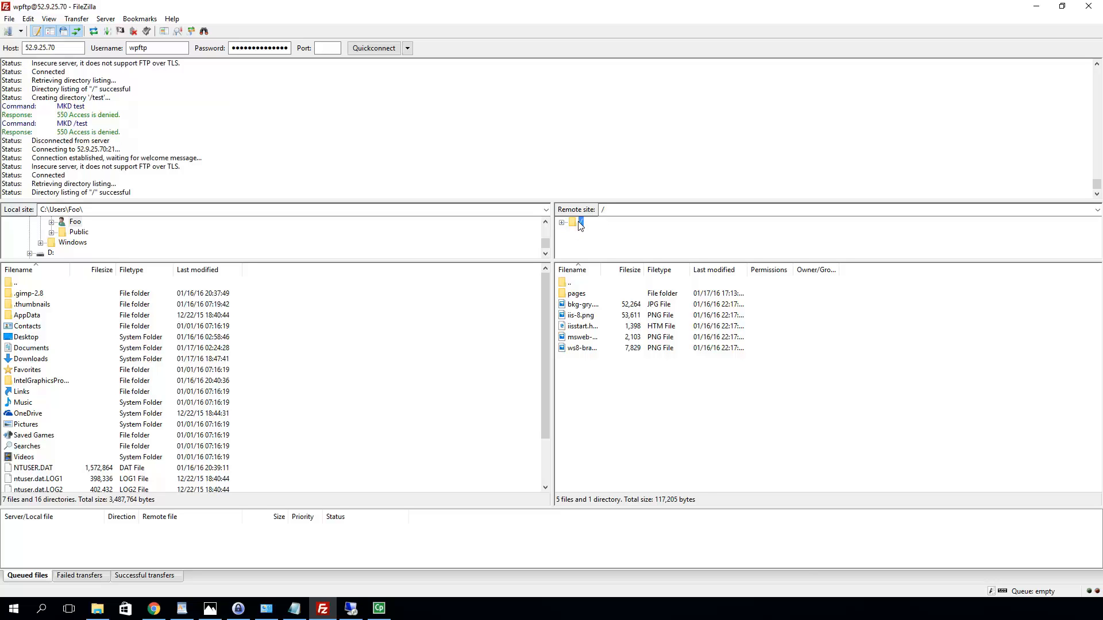
right_click(677, 423)
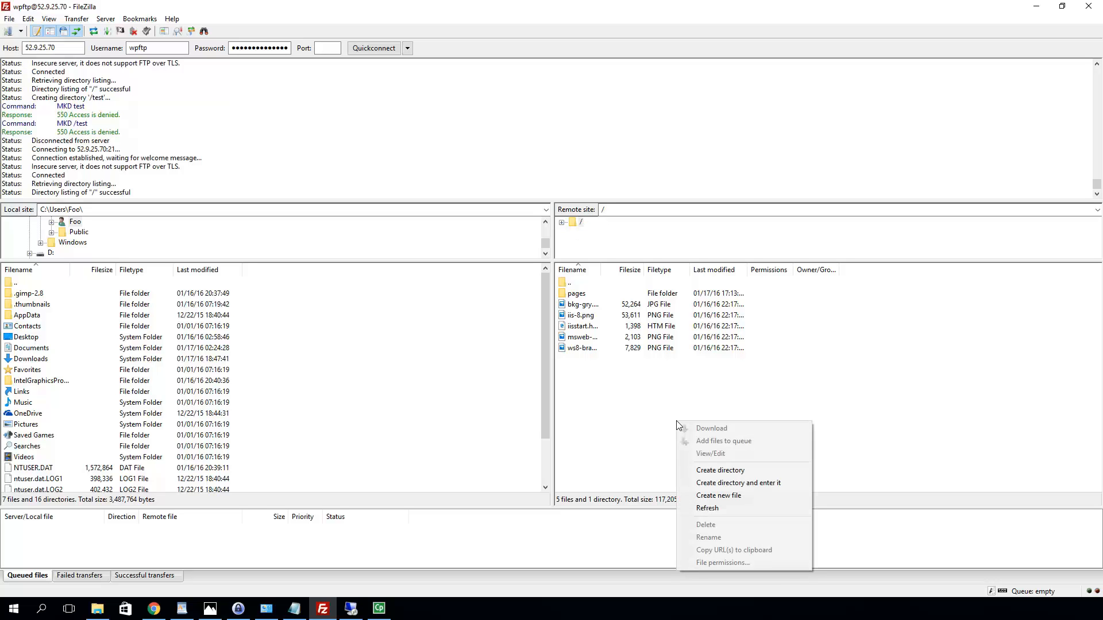
left_click(743, 472)
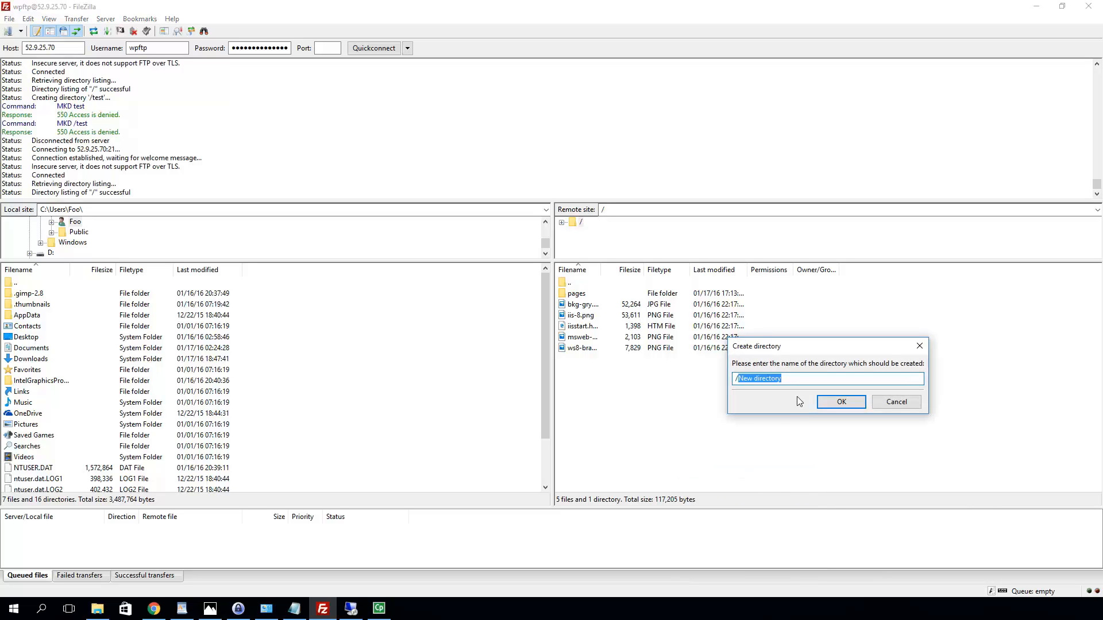
type("test")
key("Return")
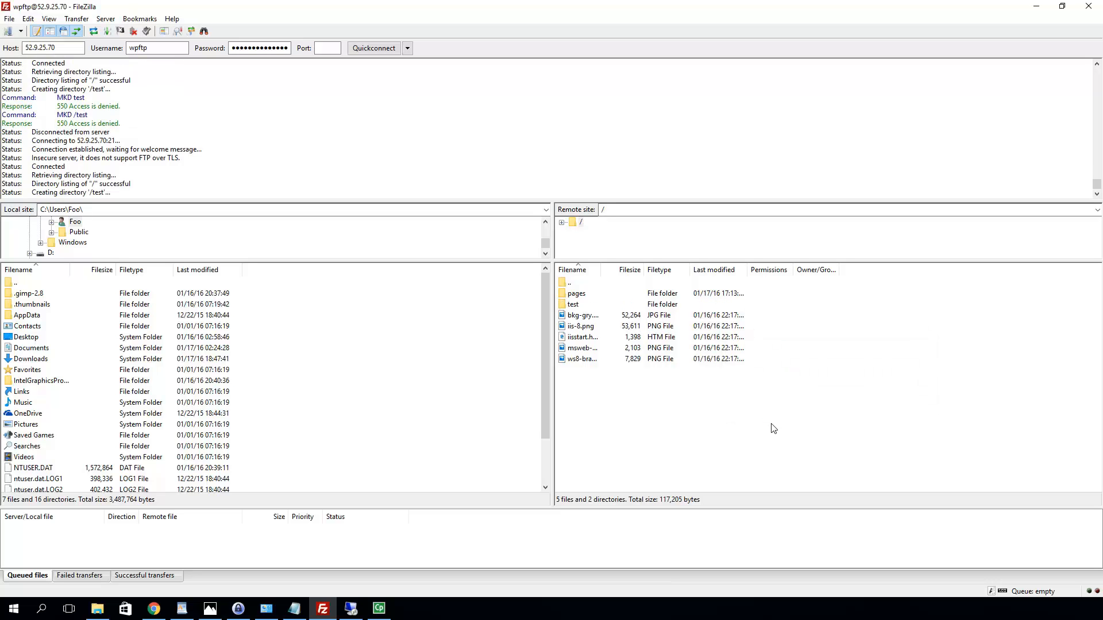
Step: Delete the test directory from the remote site's root folder and confirm the deletion
left_click(568, 307)
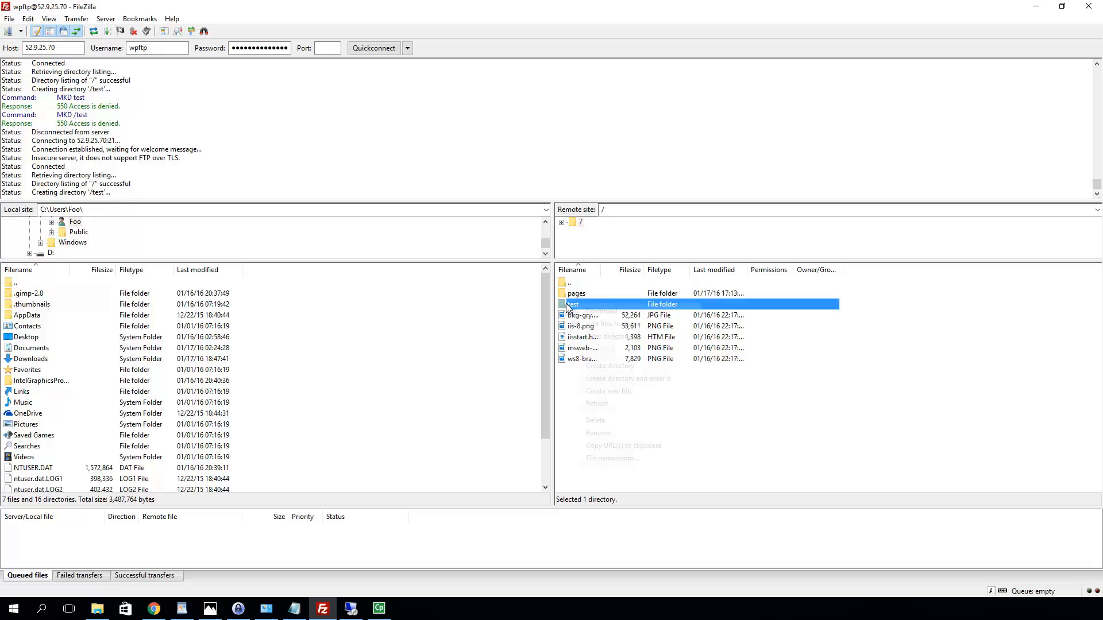
right_click(567, 307)
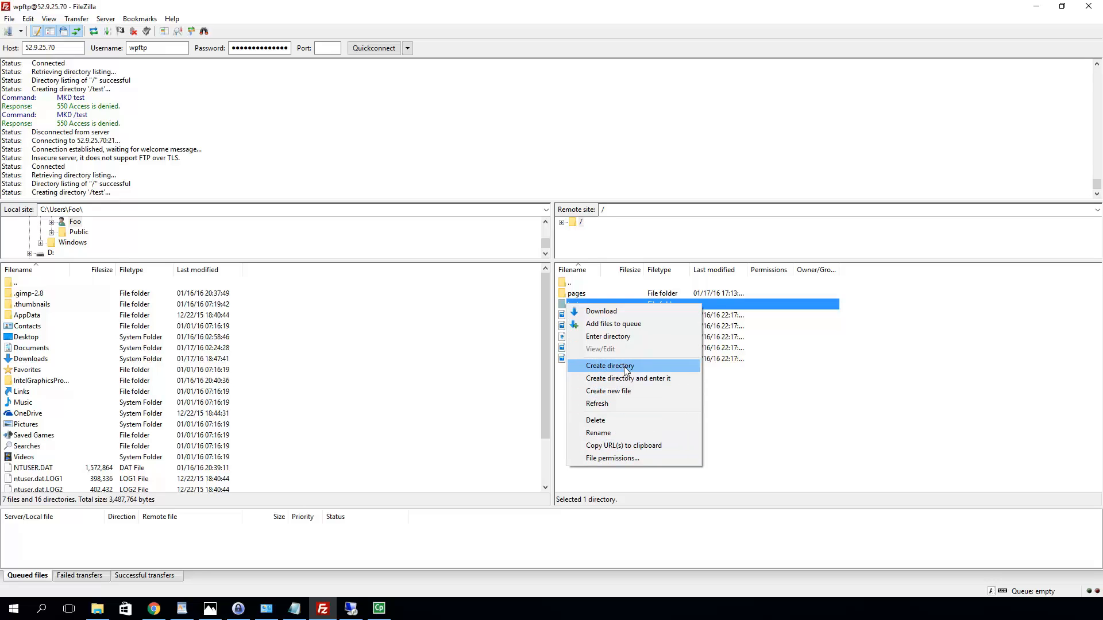
left_click(603, 420)
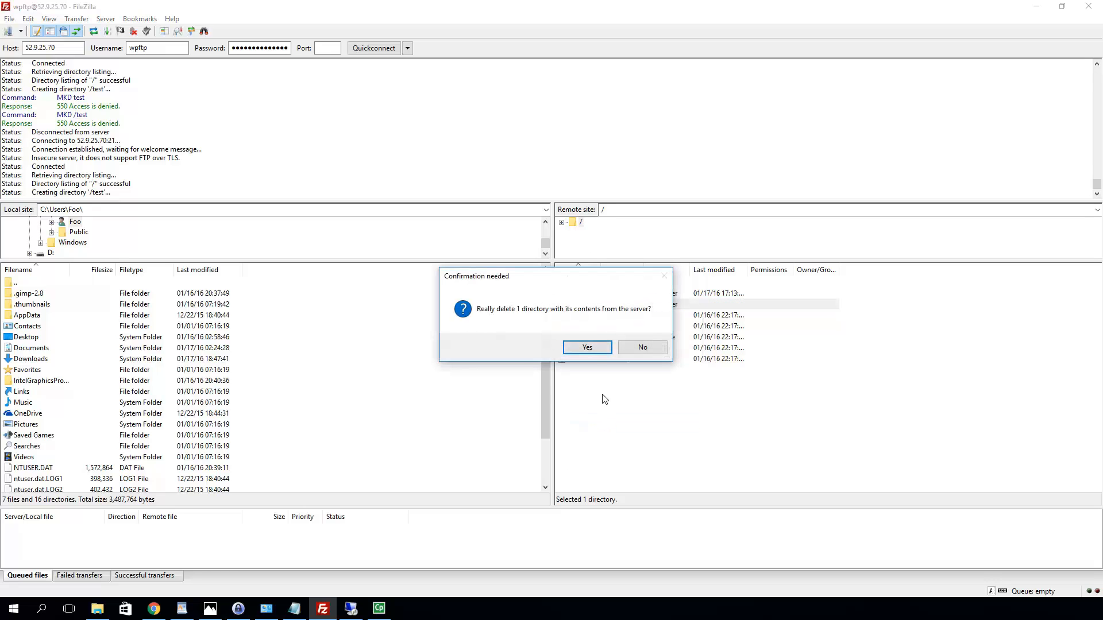
left_click(595, 348)
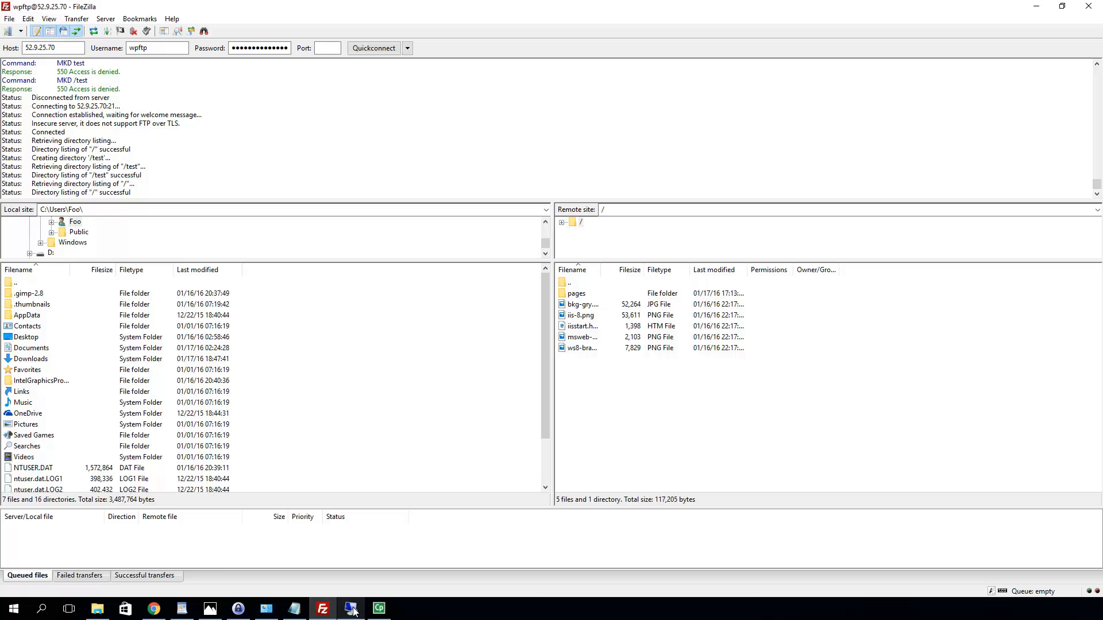
Step: Switch to Chrome and go from the WordPress update form to the site's Dashboard home page
mouse_move(153, 615)
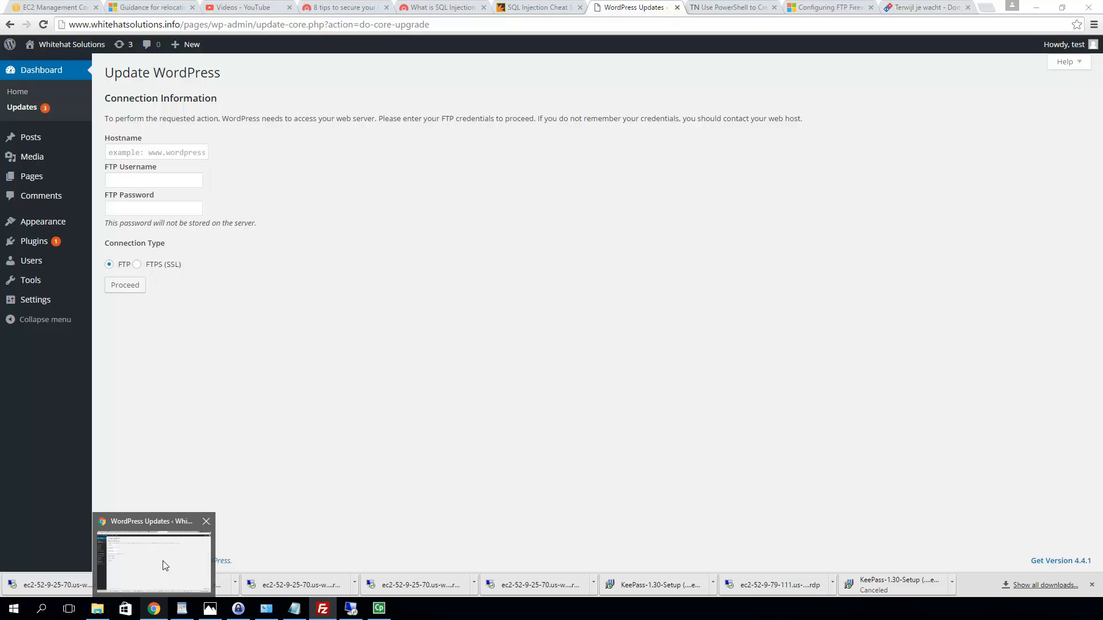
left_click(164, 561)
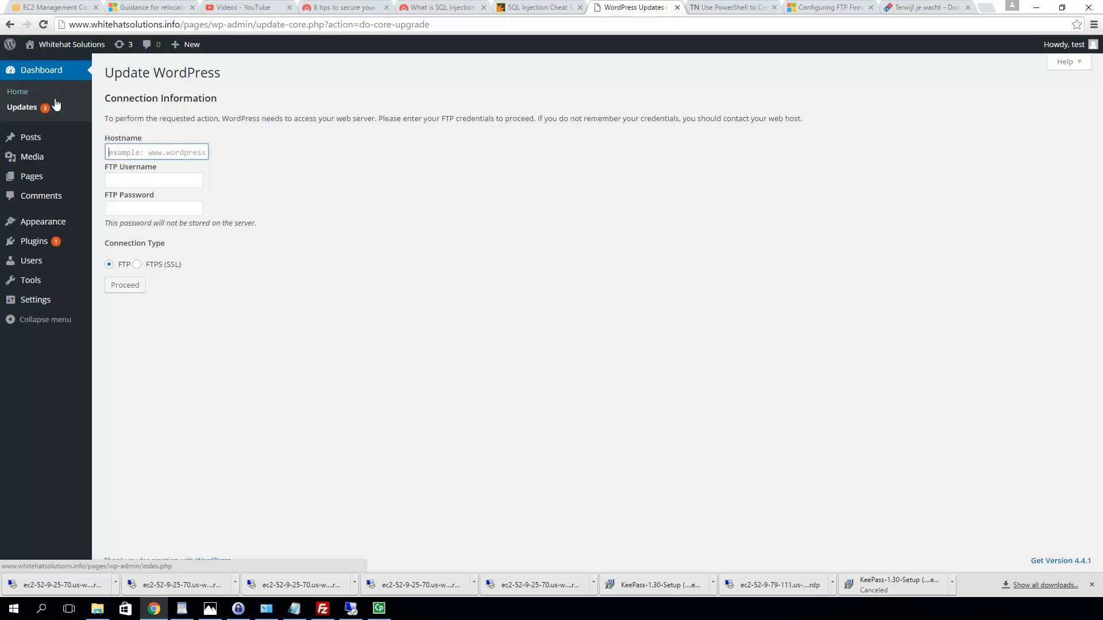
left_click(16, 93)
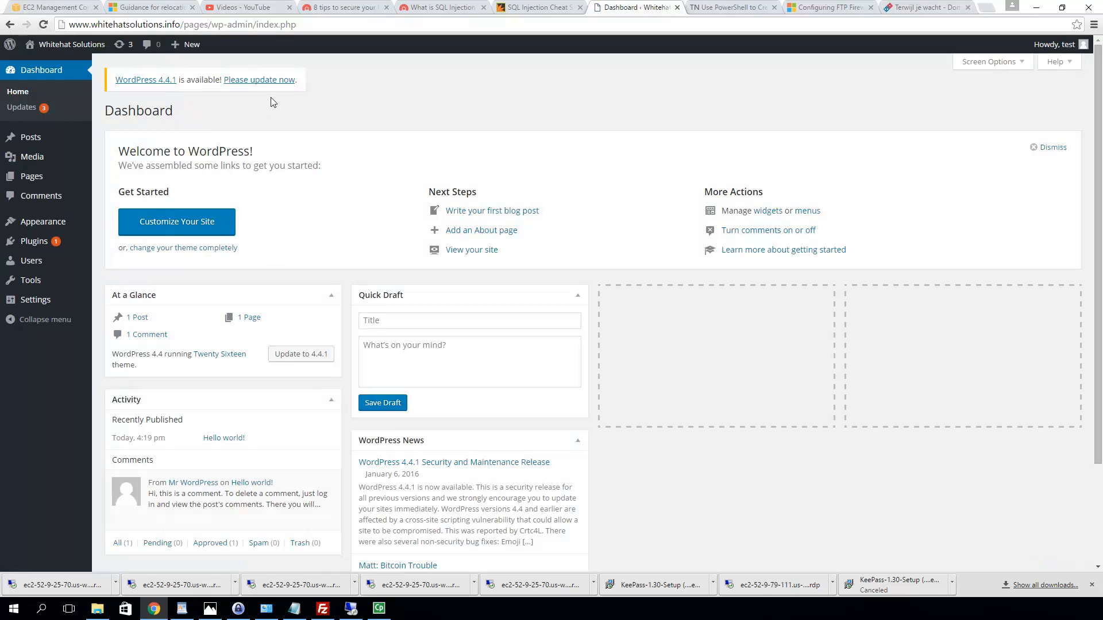
Step: Start the WordPress 4.4.1 update from the Dashboard and enter 52.9.25.70 as the FTP hostname
left_click(298, 360)
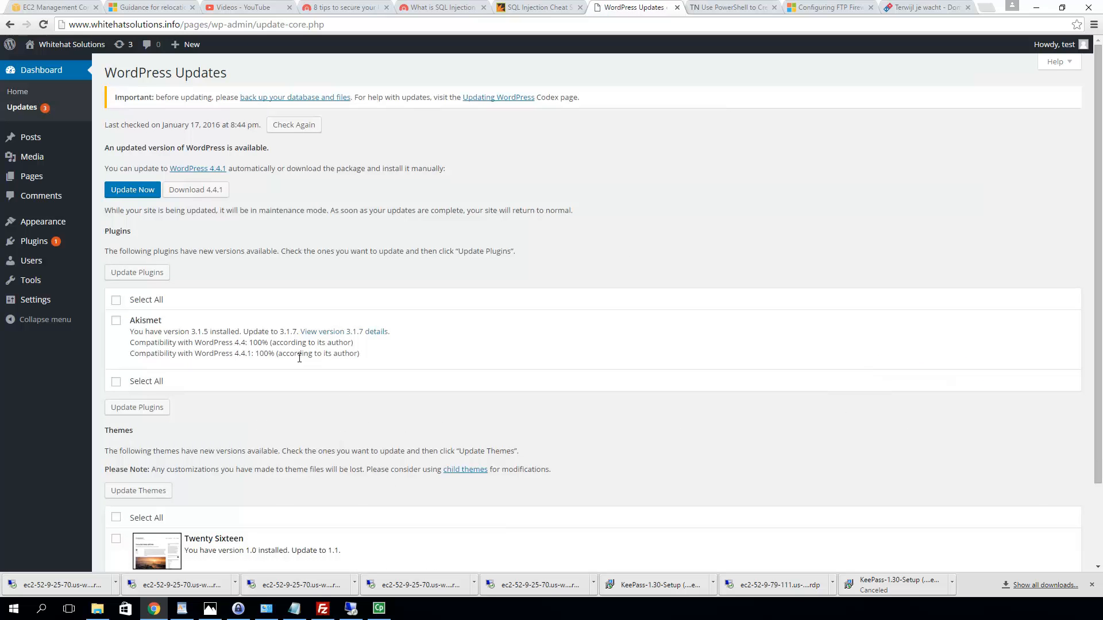
left_click(141, 192)
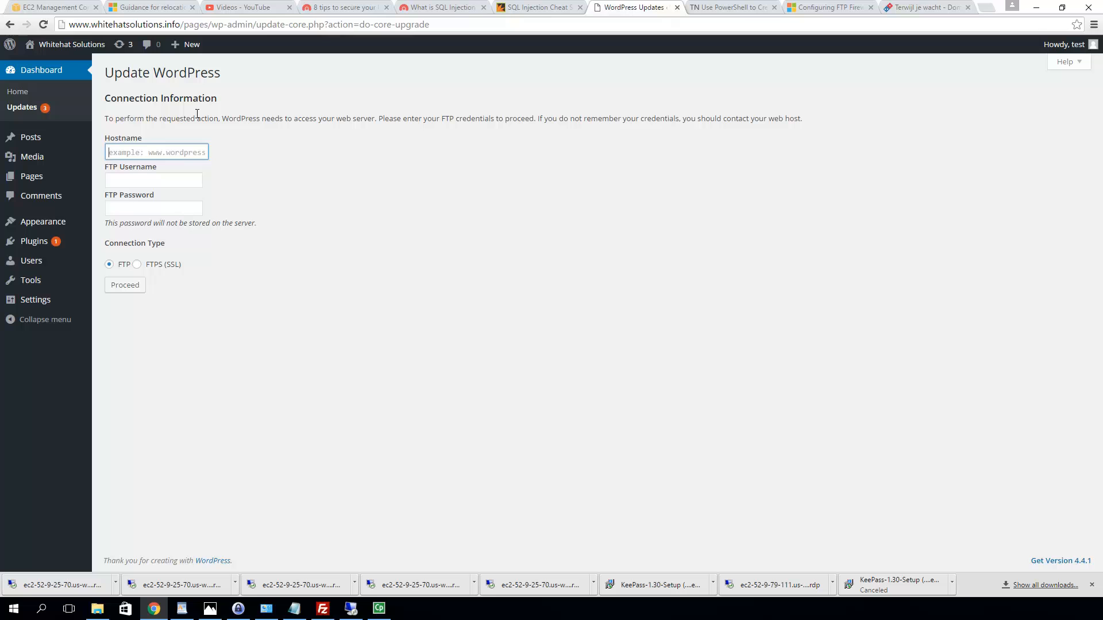
type("52.")
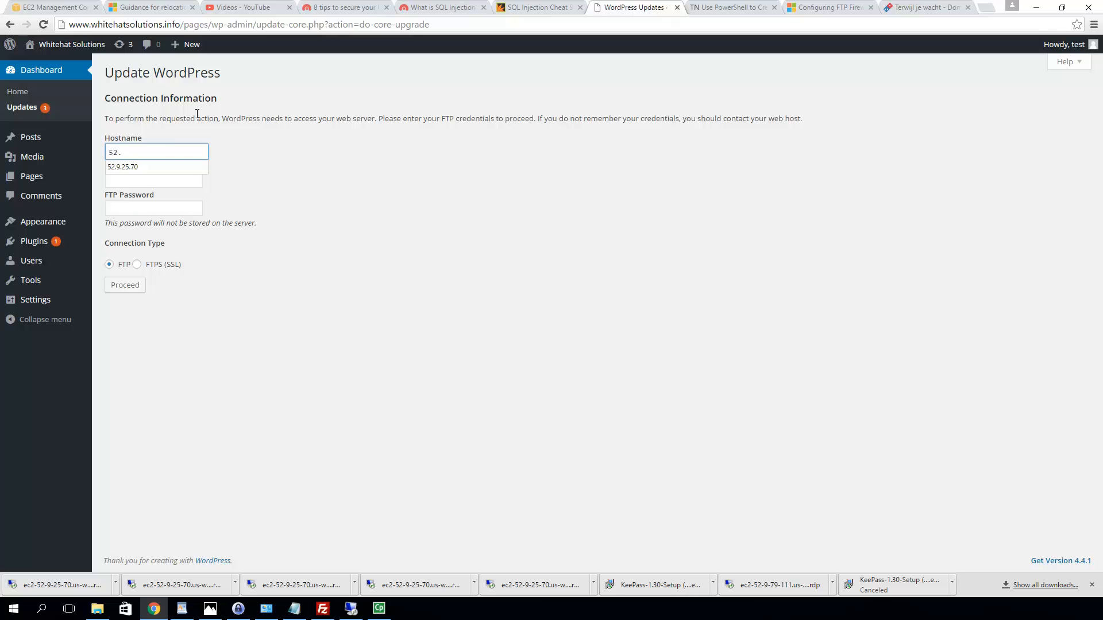
key("Down")
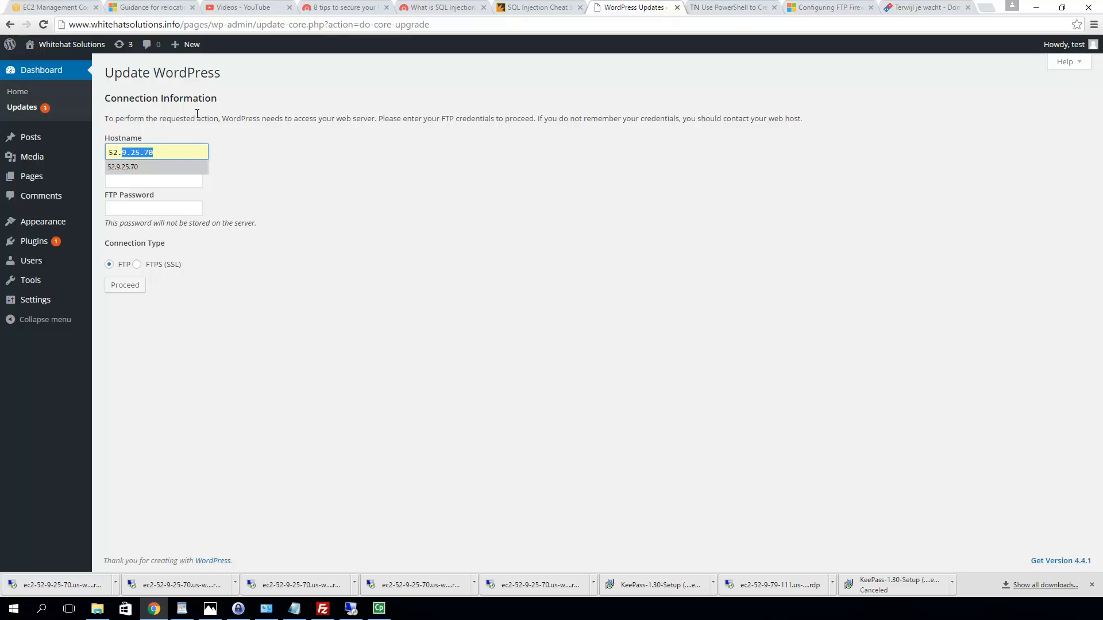
key("Return")
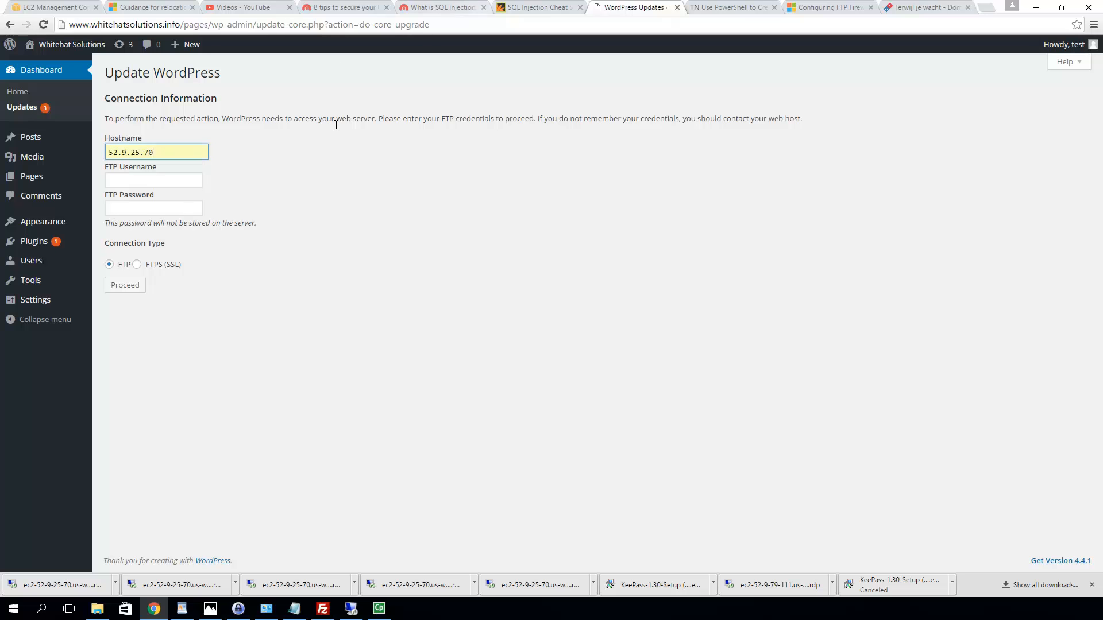
Step: Copy the user name of the WP FTP user entry in KeePass and paste it as the FTP username in WordPress
left_click(135, 180)
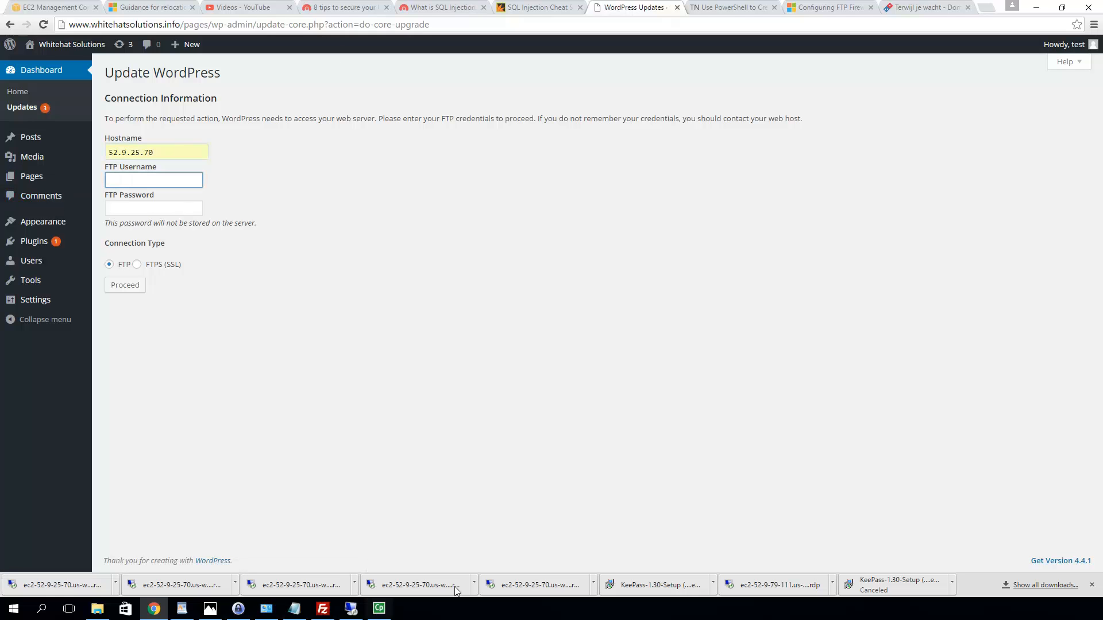
left_click(351, 607)
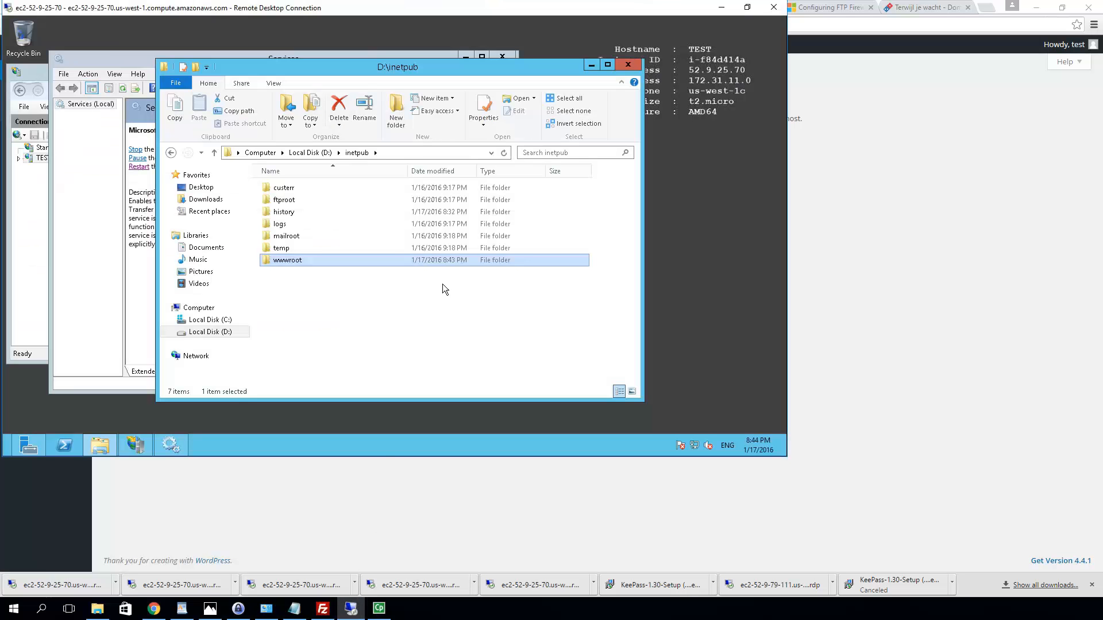
left_click(351, 608)
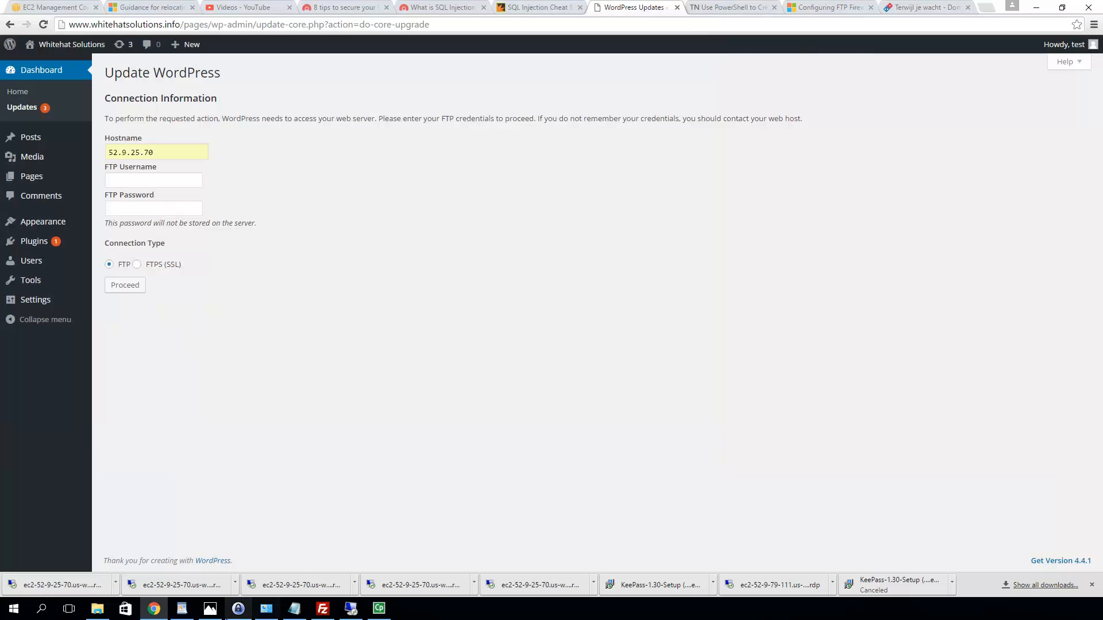
left_click(237, 609)
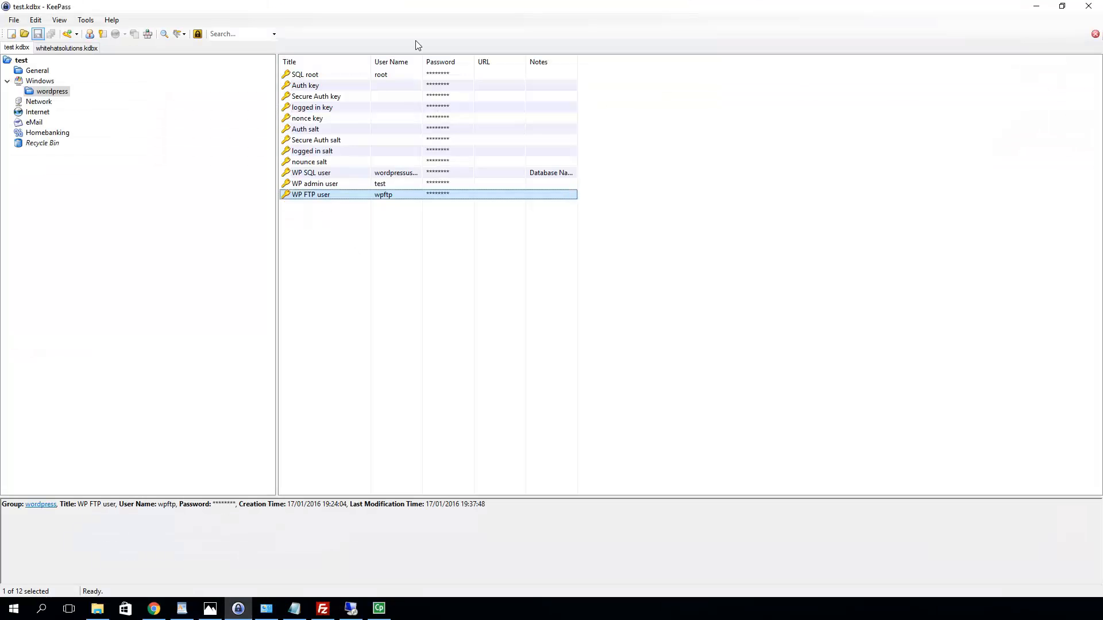
right_click(350, 200)
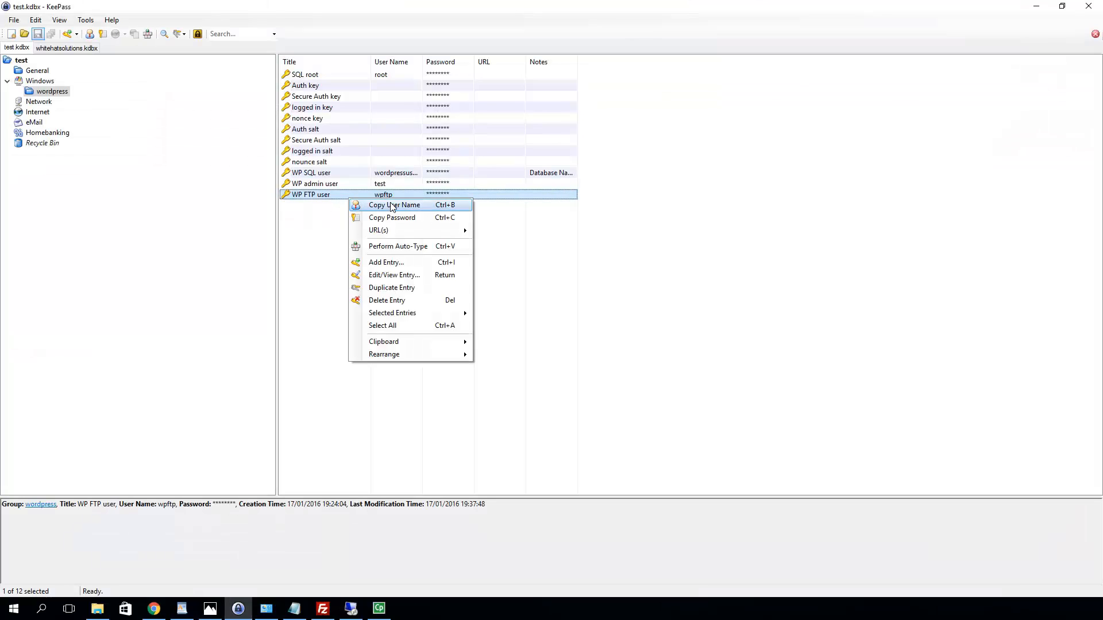
left_click(393, 206)
left_click(1036, 5)
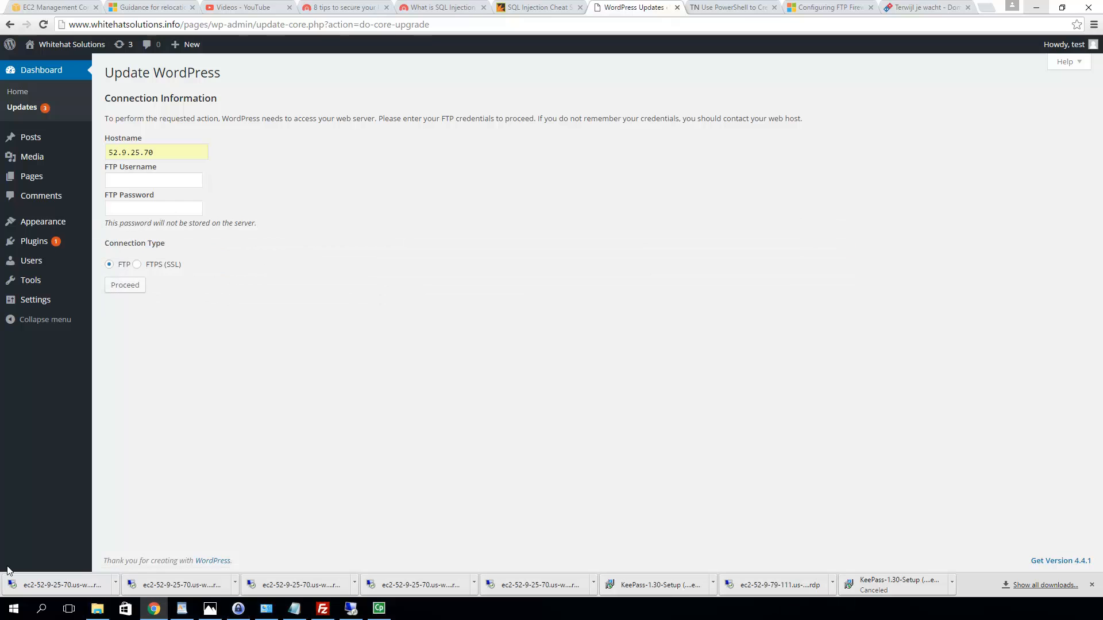
right_click(122, 181)
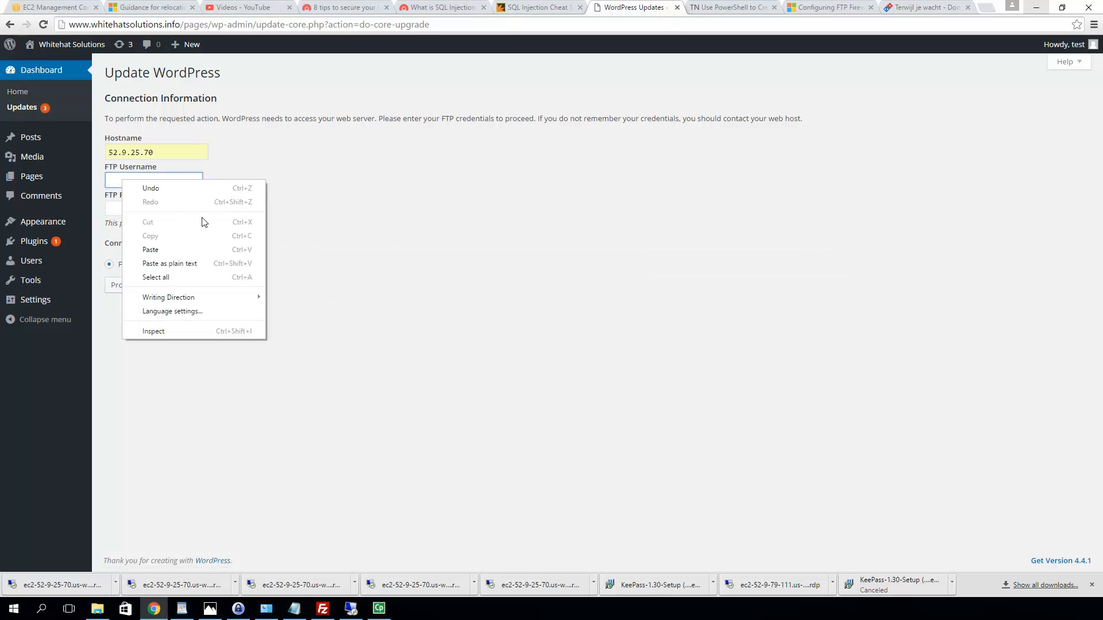
left_click(167, 250)
Step: Copy the WP FTP user's password from KeePass into the FTP Password field in Chrome and proceed with the update over FTP
left_click(134, 209)
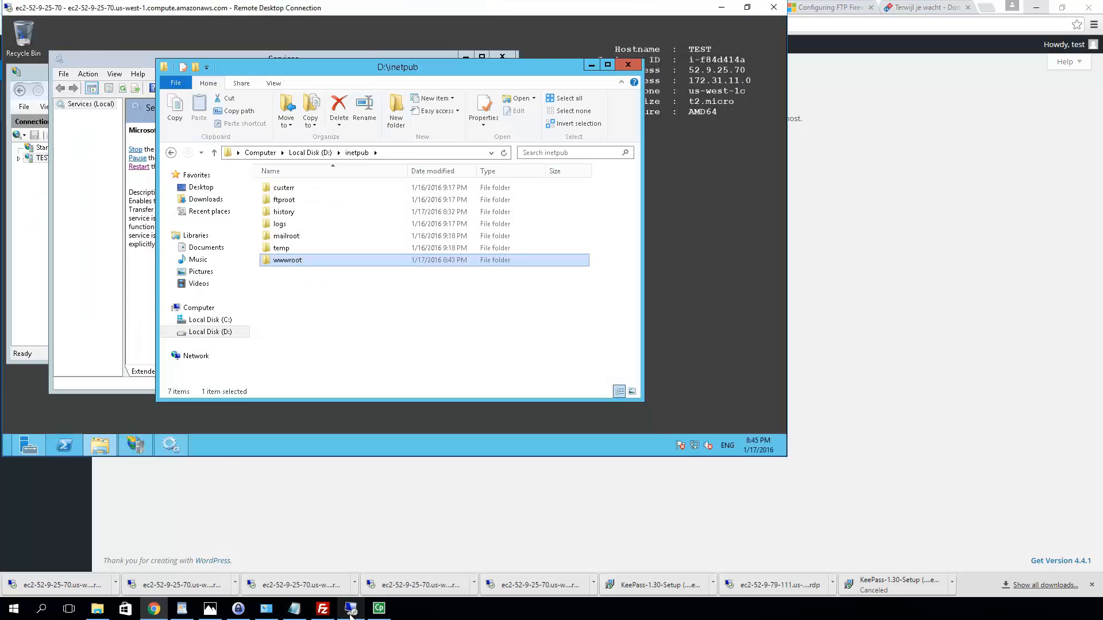
left_click(351, 608)
left_click(306, 521)
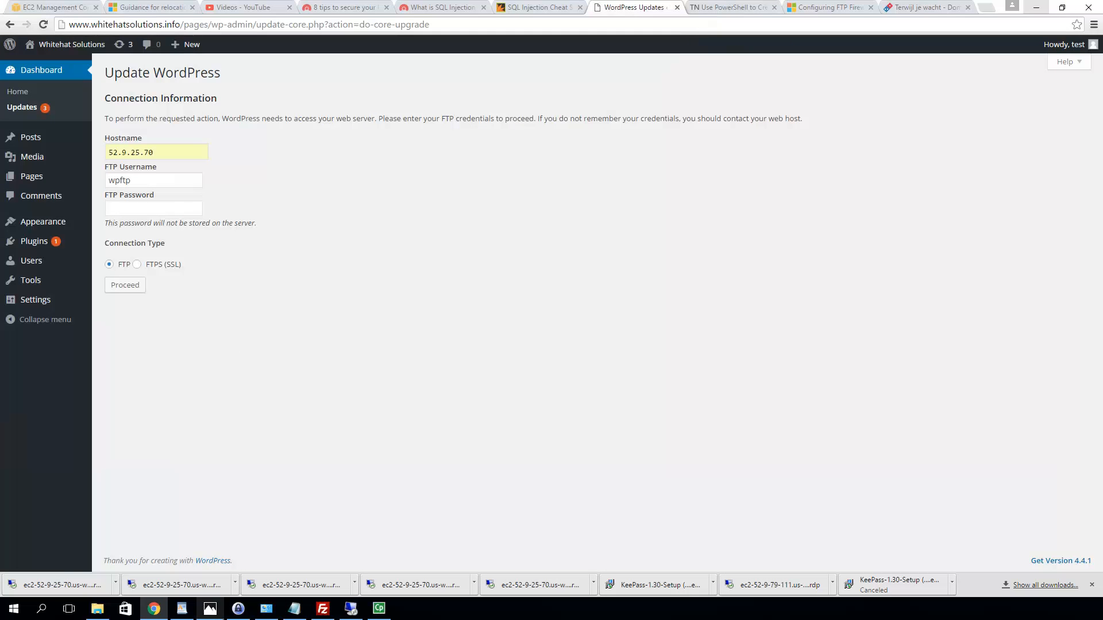
left_click(238, 609)
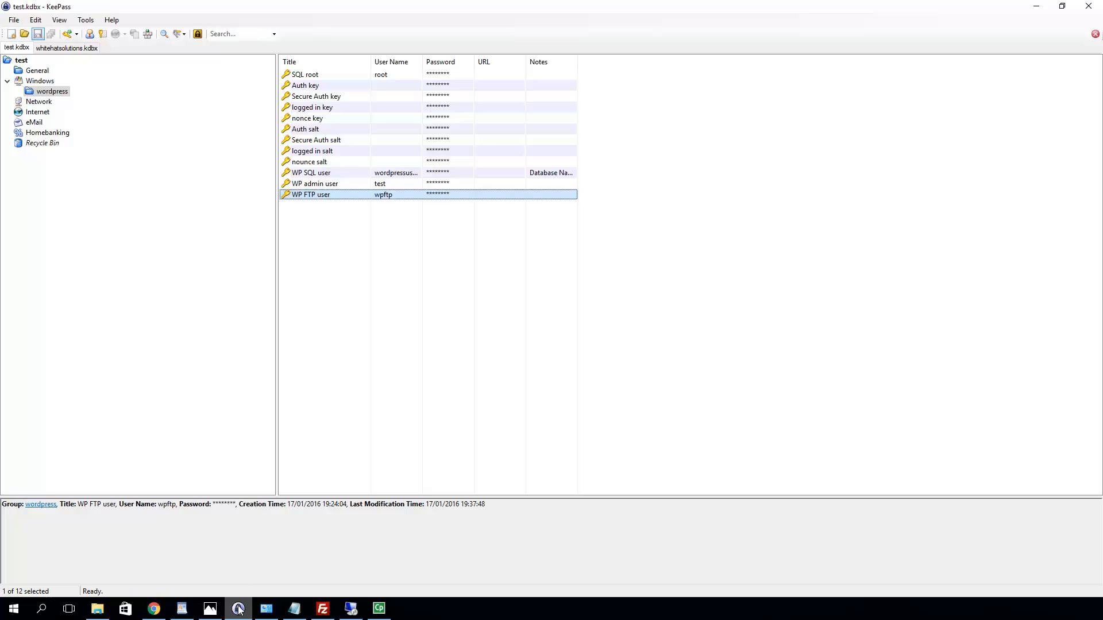
right_click(325, 199)
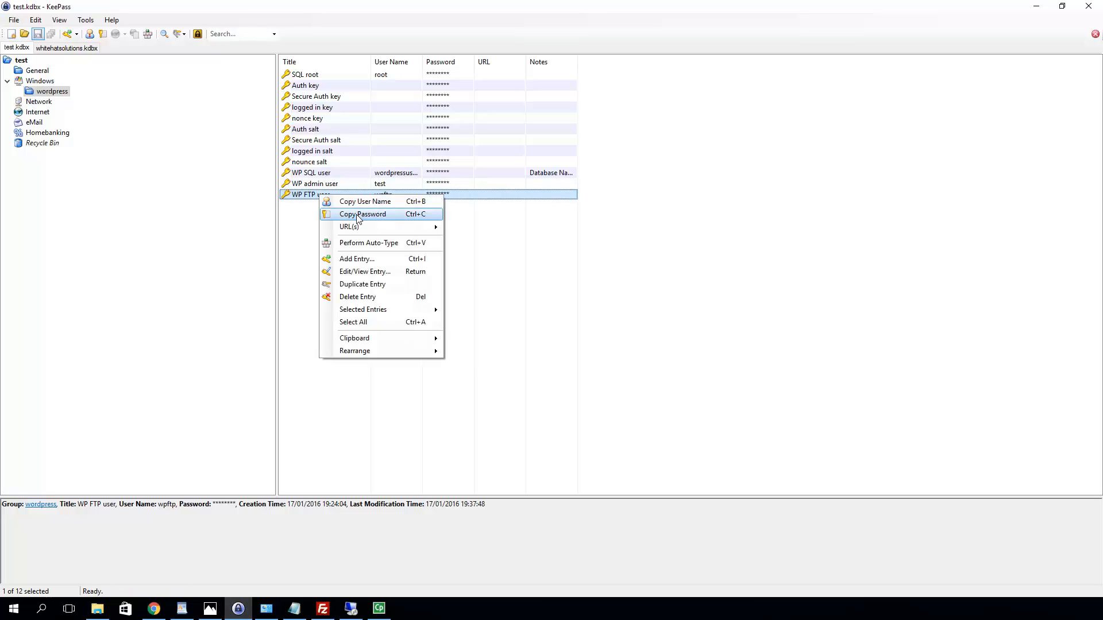
left_click(357, 215)
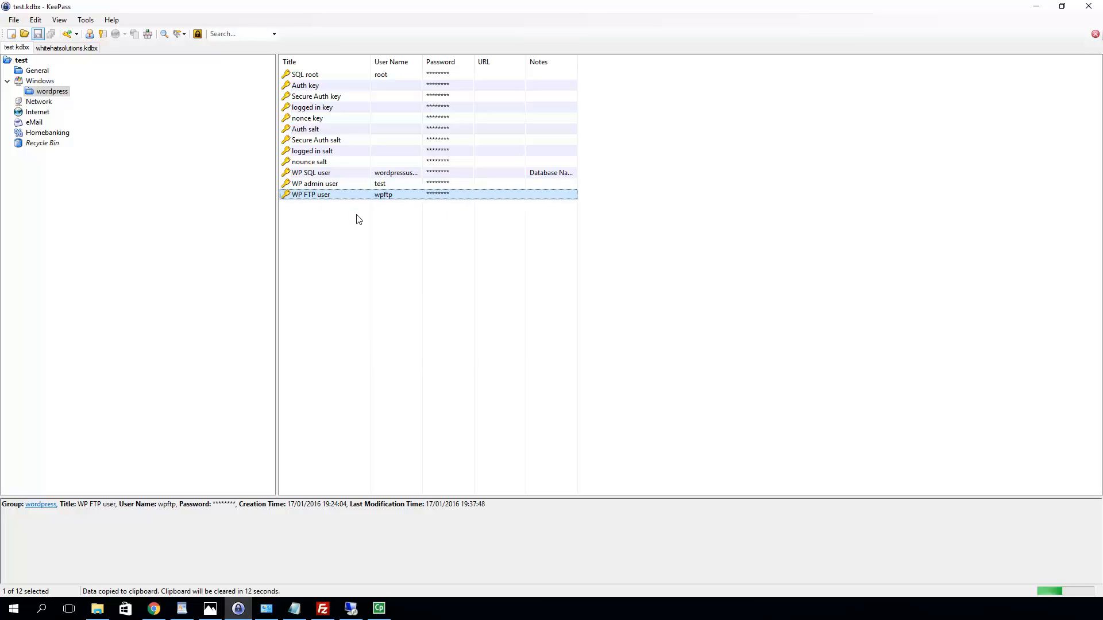
left_click(1036, 6)
left_click(182, 209)
right_click(182, 210)
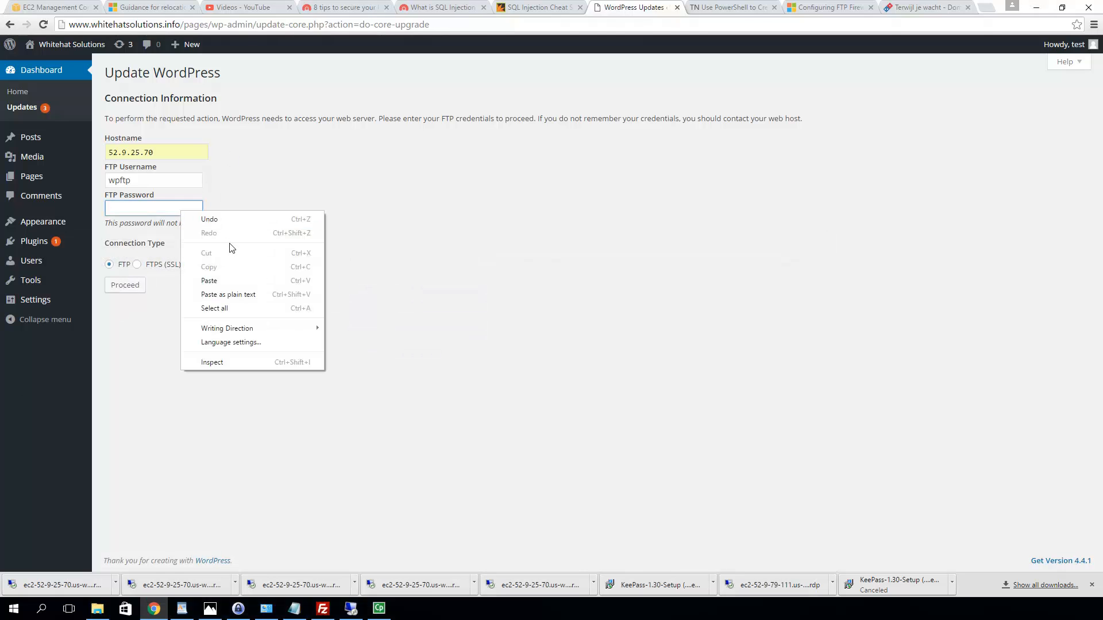
left_click(218, 281)
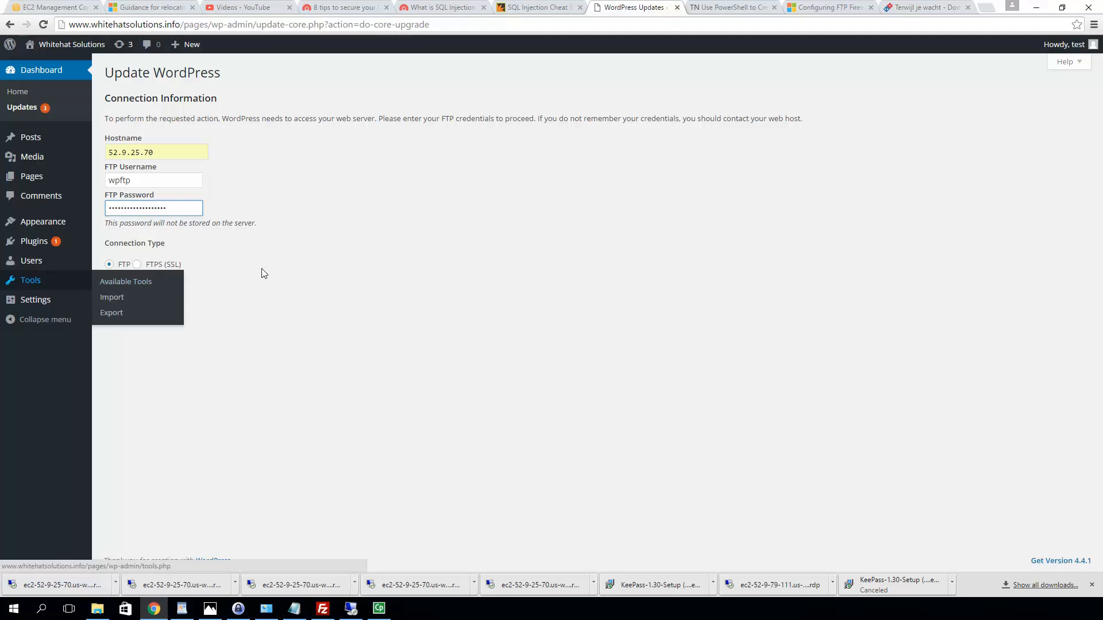
left_click(130, 288)
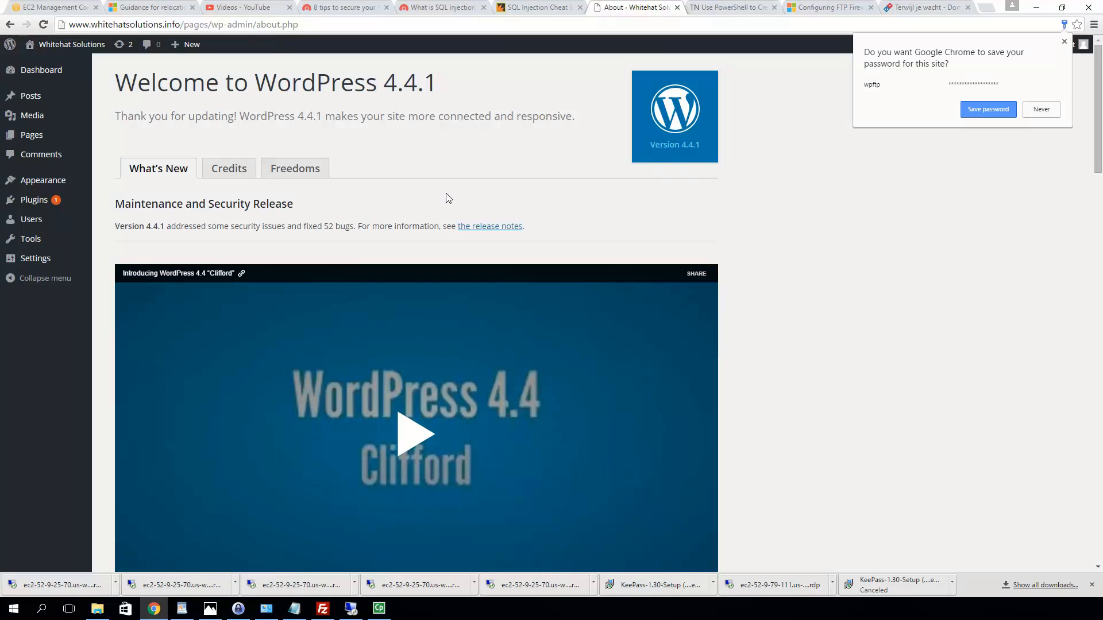
Step: Look through the WordPress 4.4.1 welcome page and open the list of installed plugins
scroll(448, 198, "down", 13)
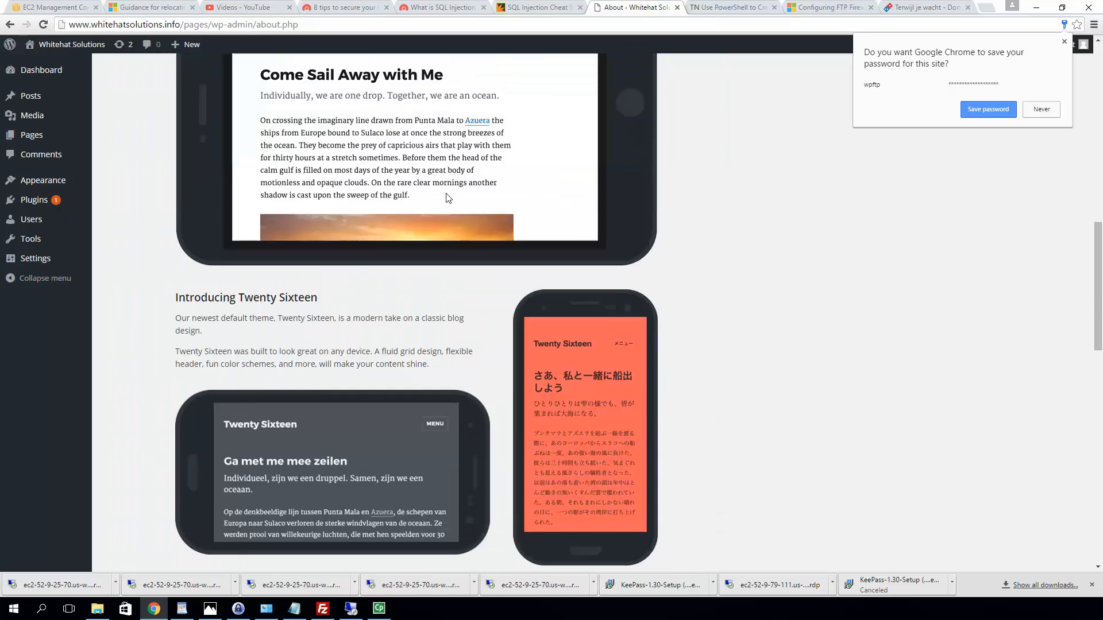
scroll(448, 198, "up", 13)
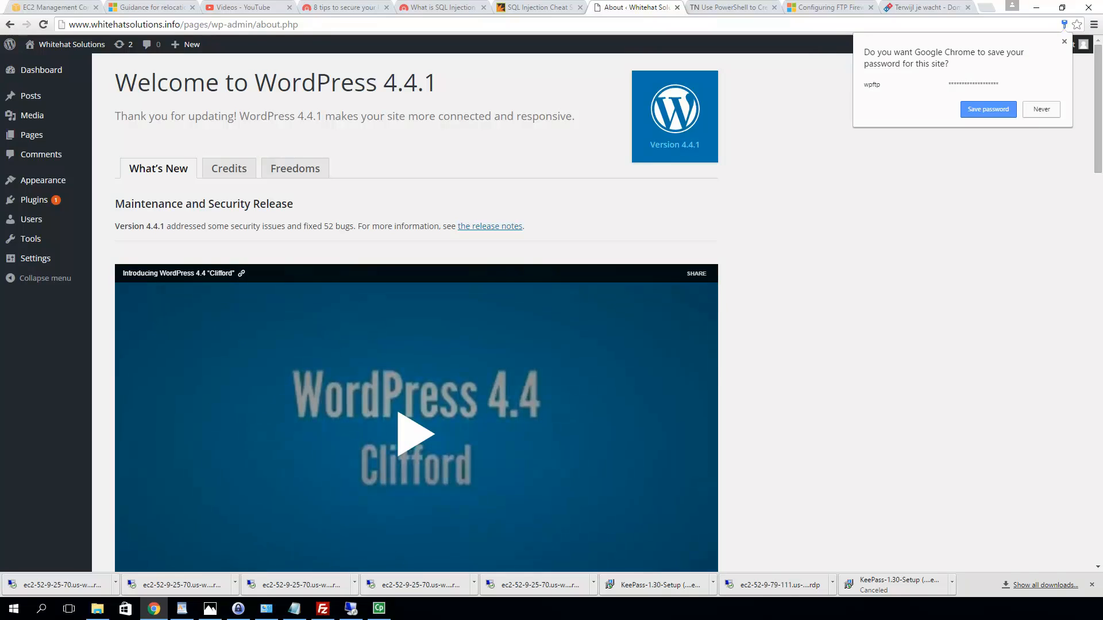
left_click(36, 200)
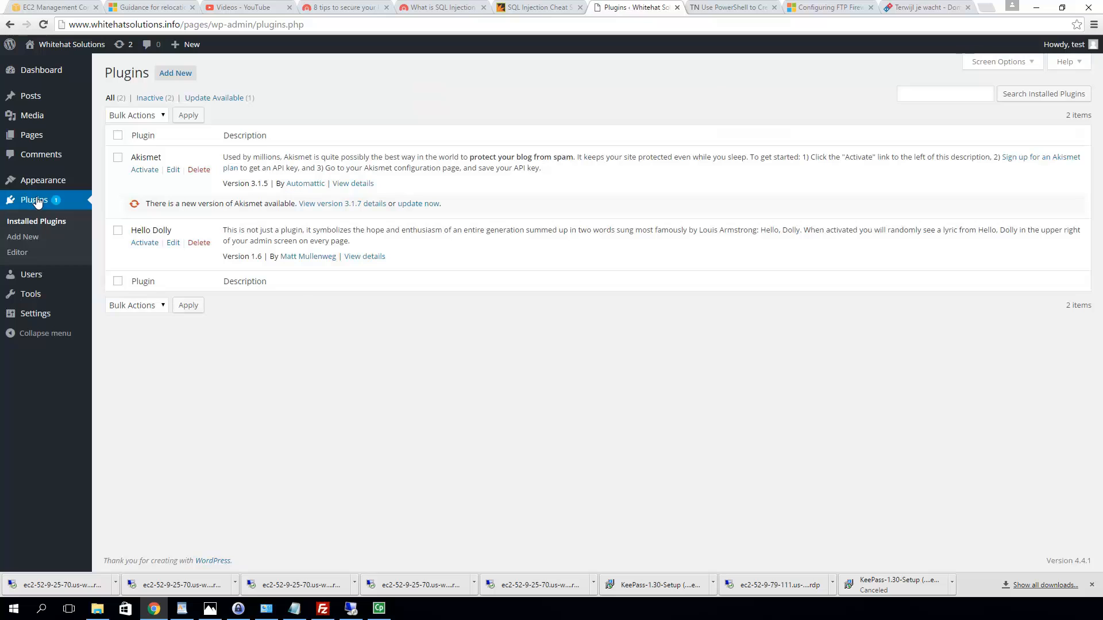
Step: View the site's Tools page and look through the General Settings page
mouse_move(31, 296)
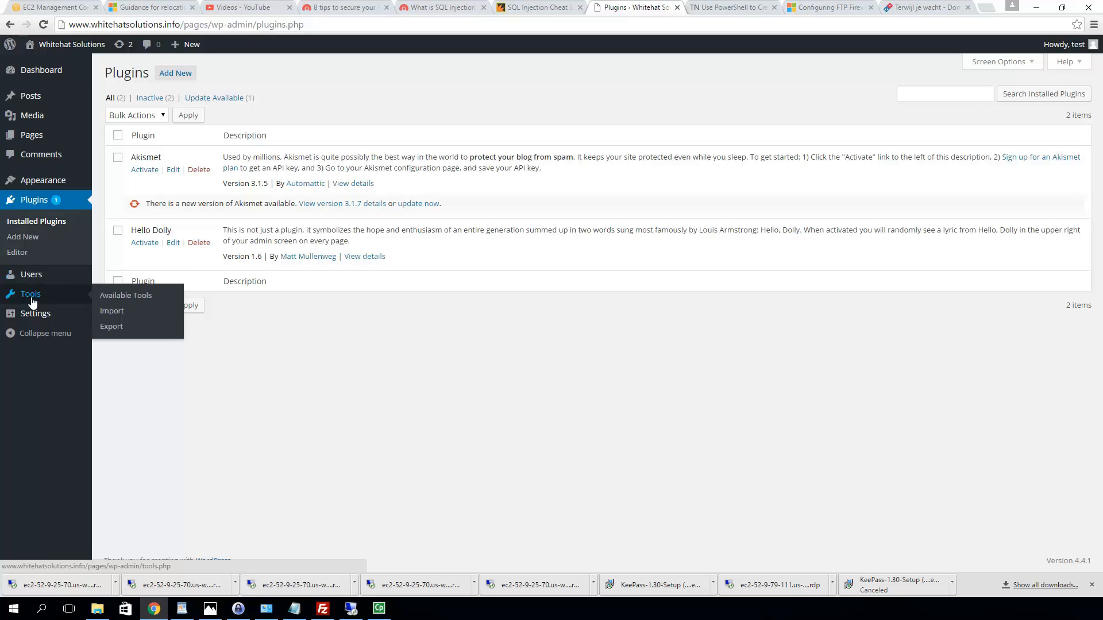
left_click(31, 299)
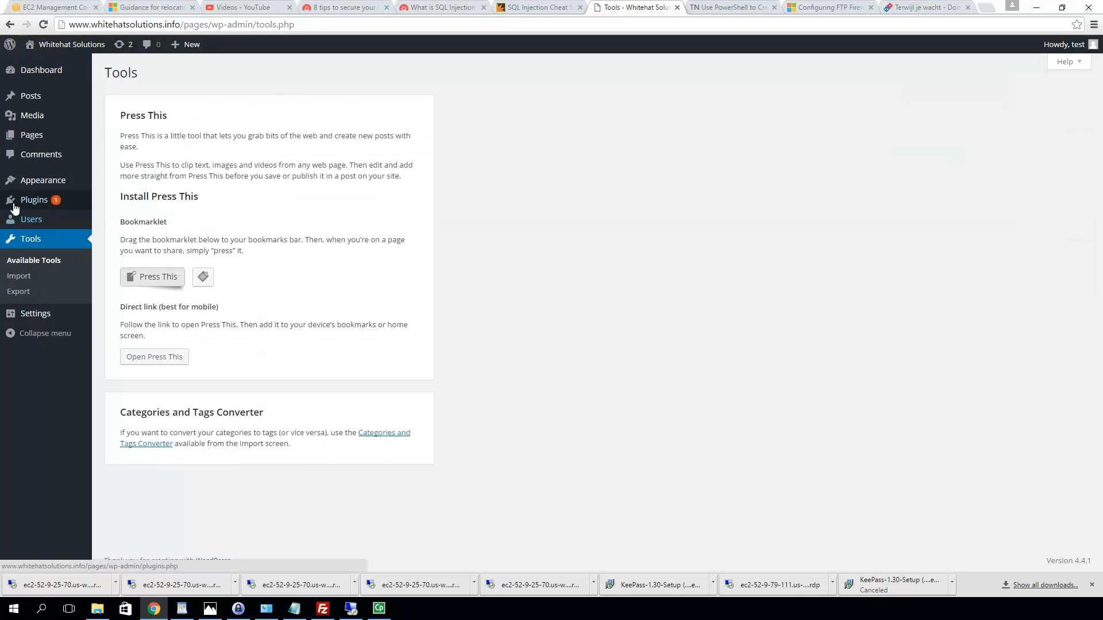
left_click(29, 321)
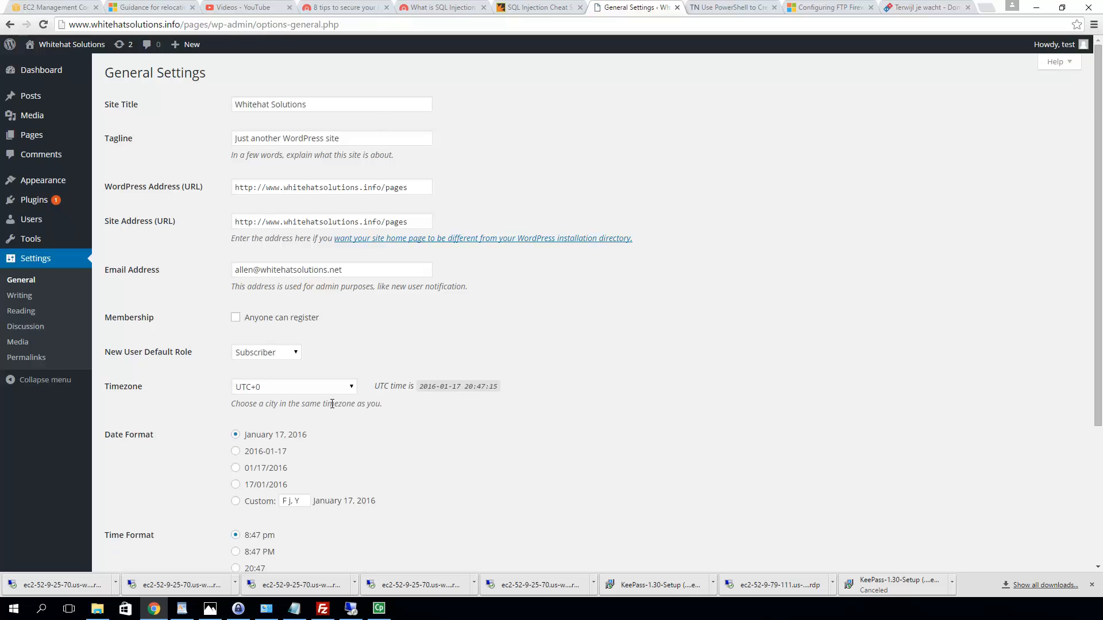
scroll(329, 403, "down", 3)
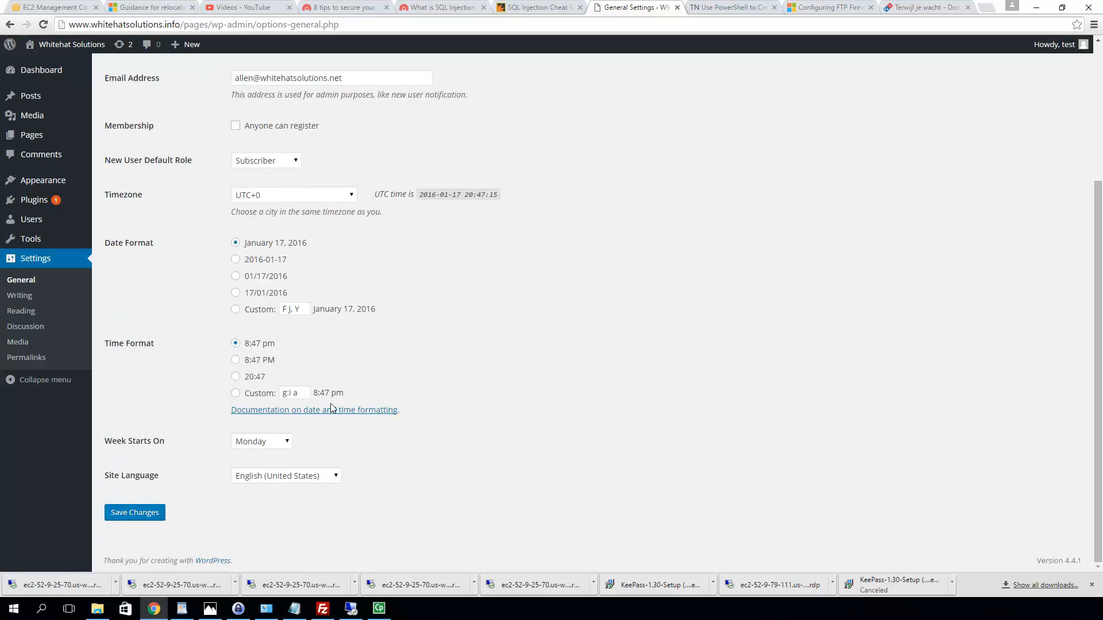
scroll(330, 406, "up", 4)
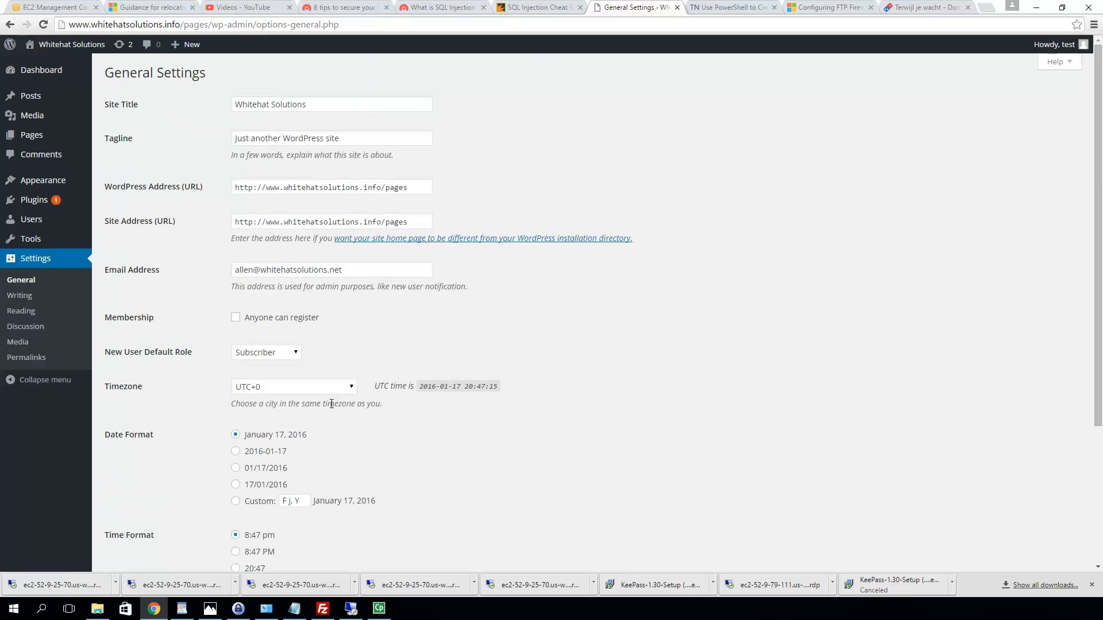